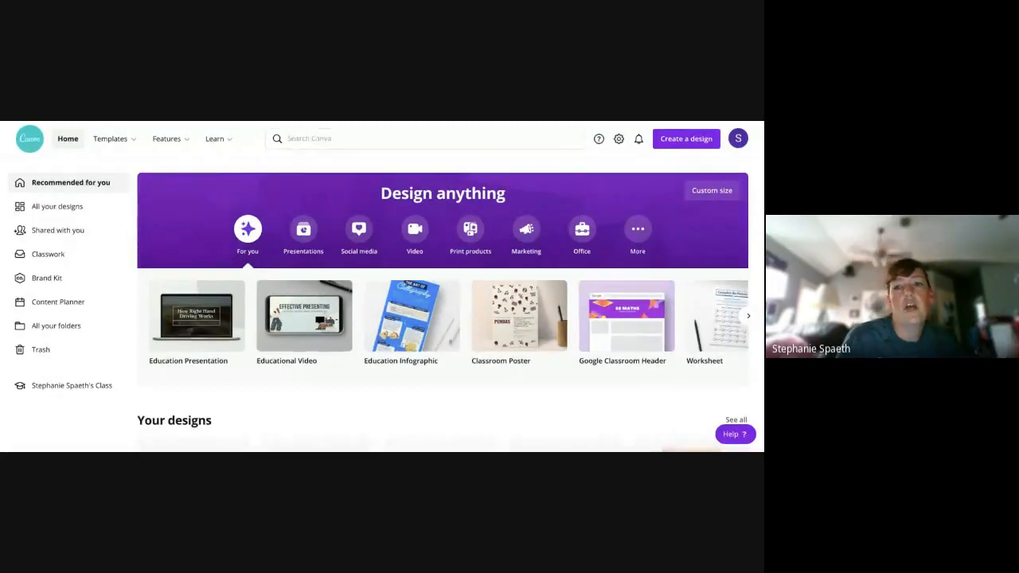
- Browse the home page's design types in the Social media and Print products categories
scroll(481, 217, "down", 5)
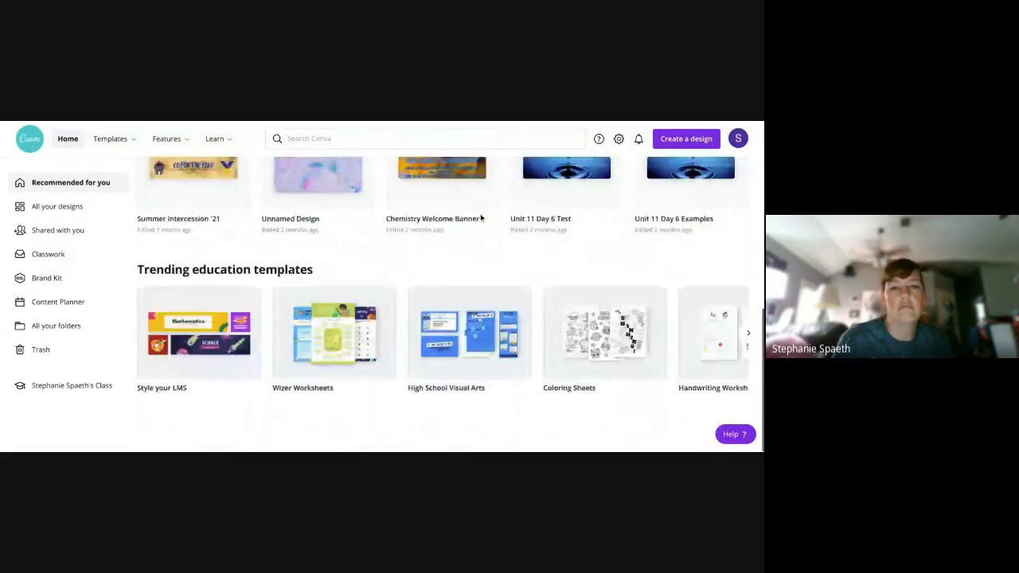
scroll(481, 216, "up", 5)
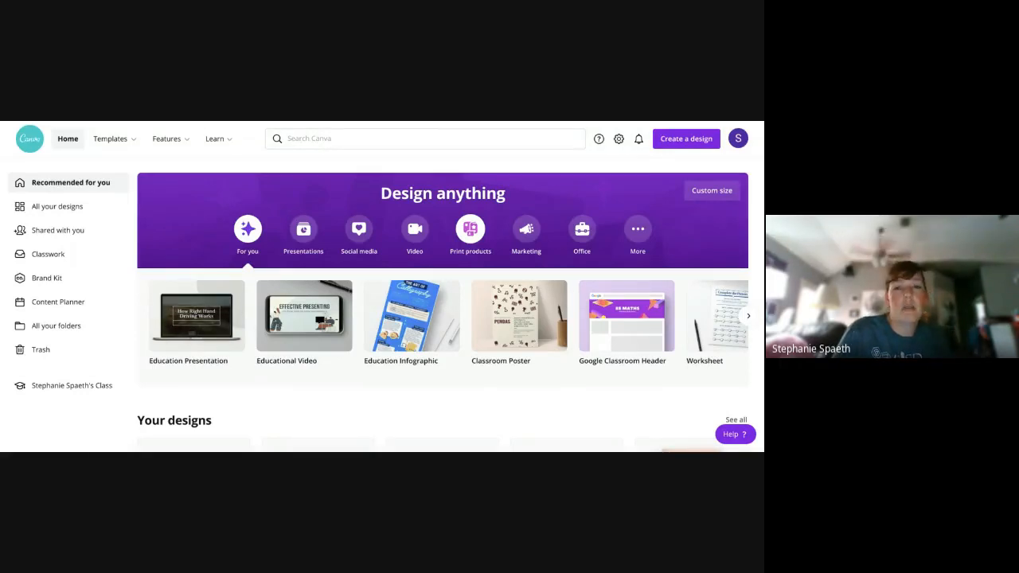
left_click(344, 240)
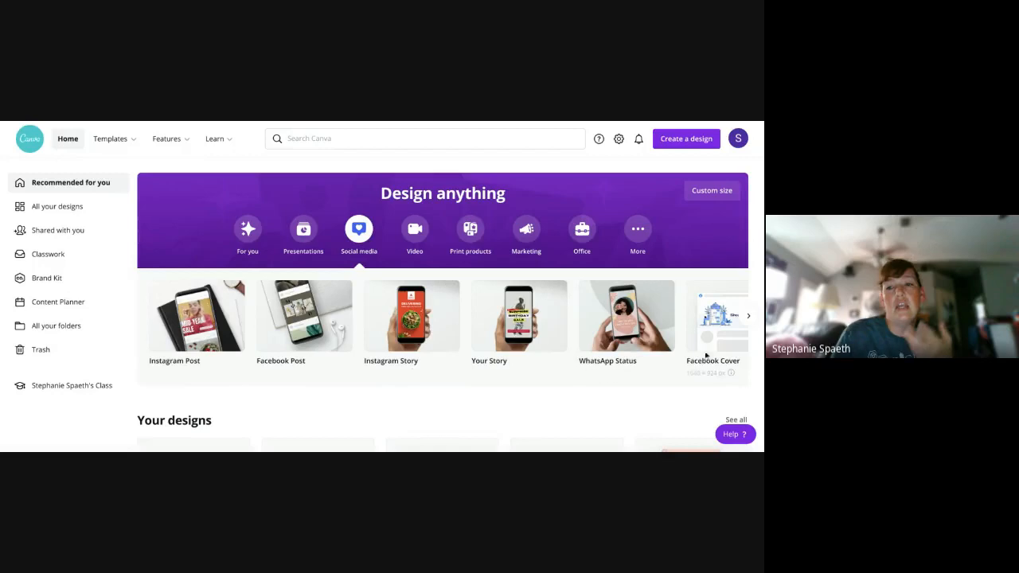
left_click(749, 317)
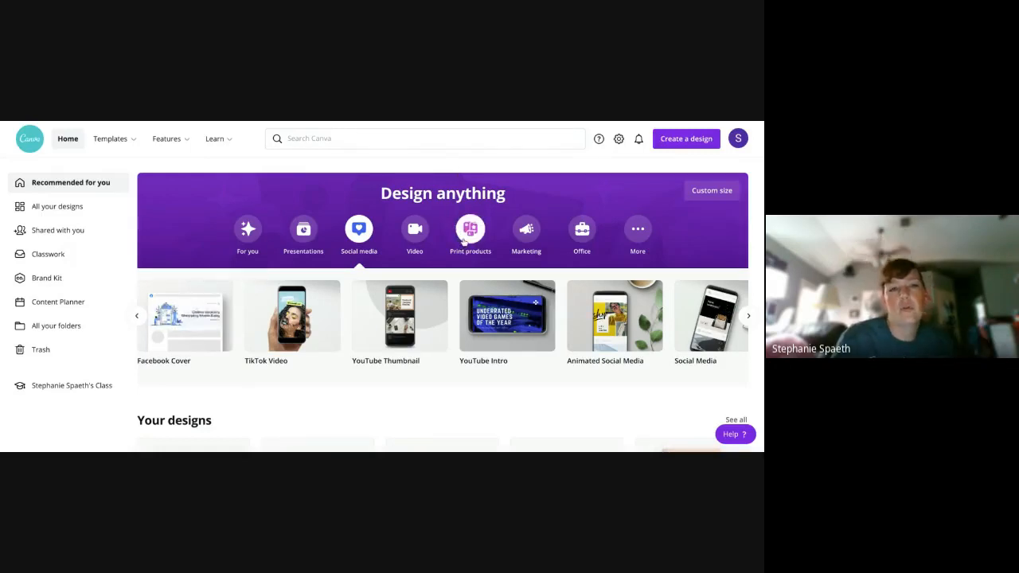
left_click(464, 239)
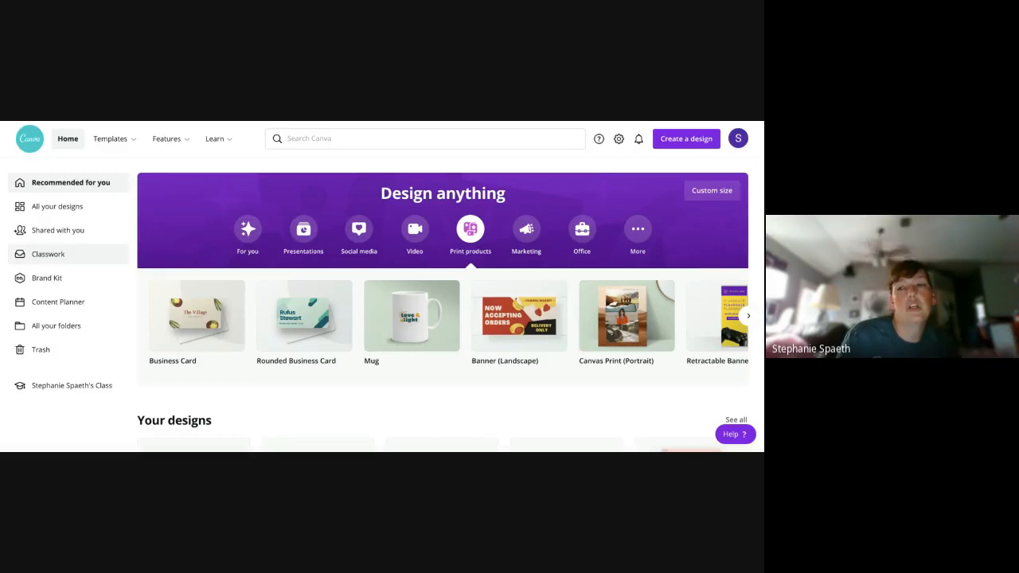
- Open the SGHS Brand Kit and view the suggested palettes that can be added to its brand colors
left_click(71, 284)
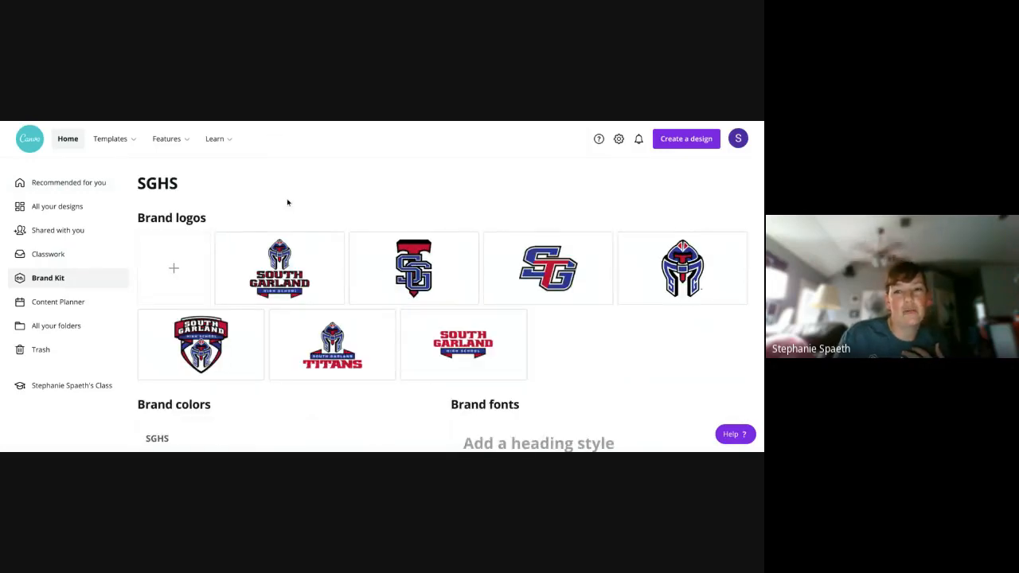
scroll(287, 202, "down", 1)
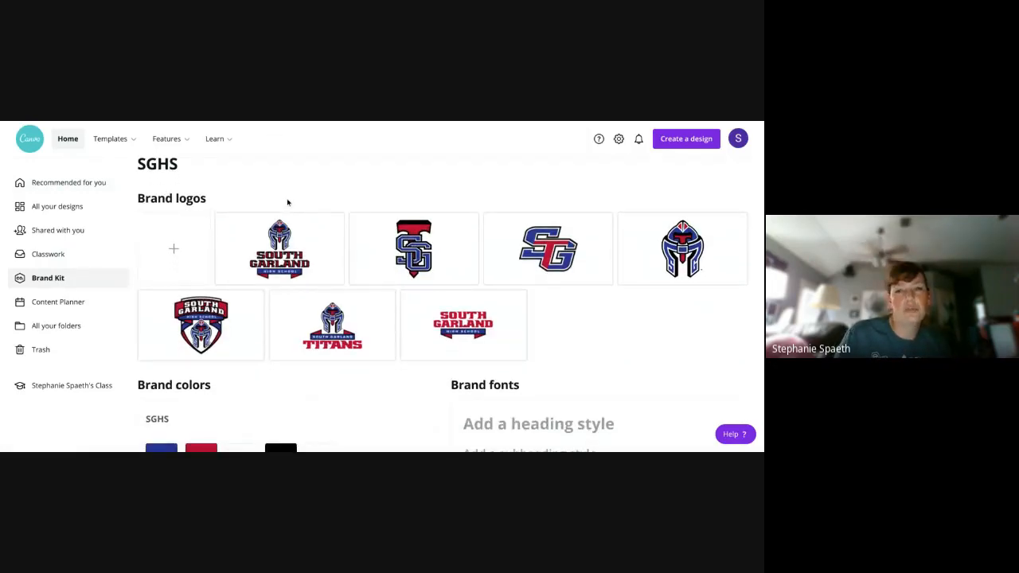
scroll(287, 202, "down", 3)
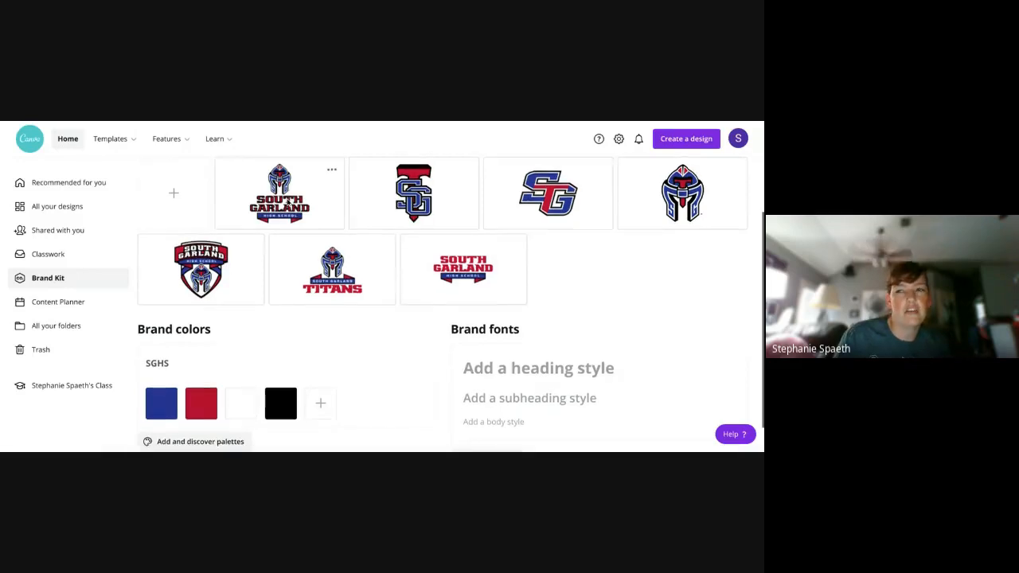
scroll(287, 202, "down", 1)
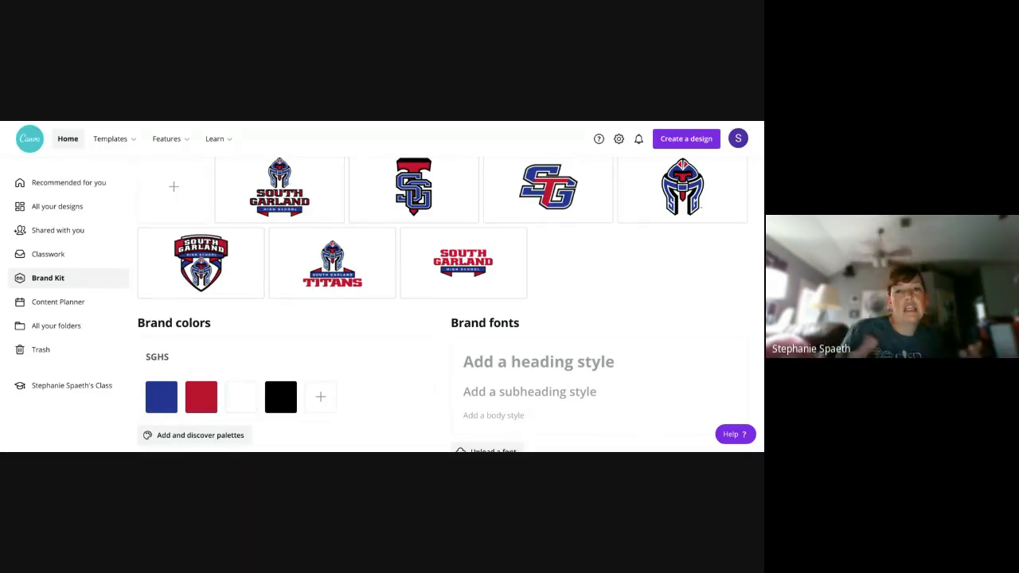
left_click(218, 438)
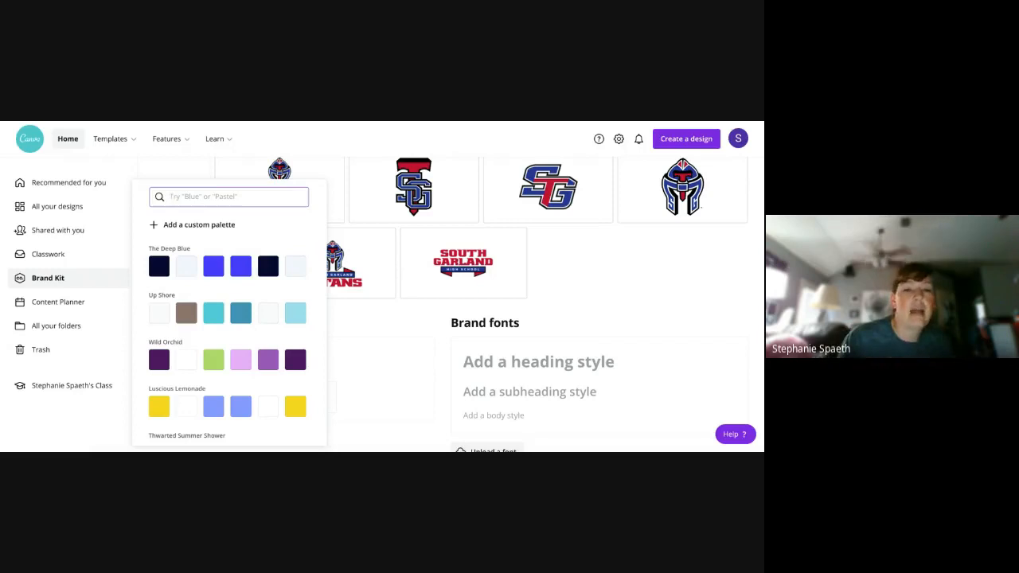
left_click(373, 327)
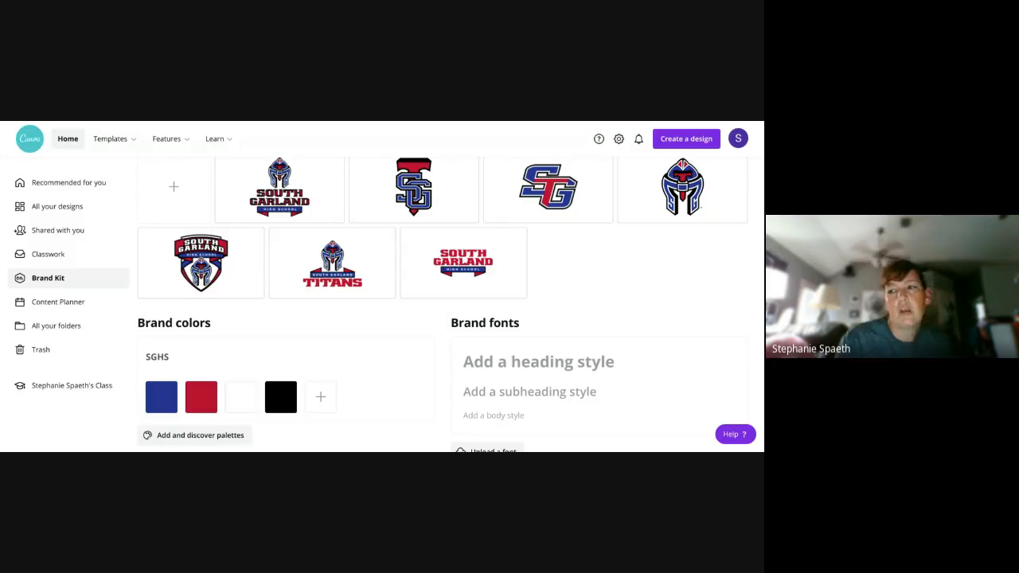
- Review the brand logos, brand colors and brand fonts in the SGHS Brand Kit
scroll(340, 314, "up", 1)
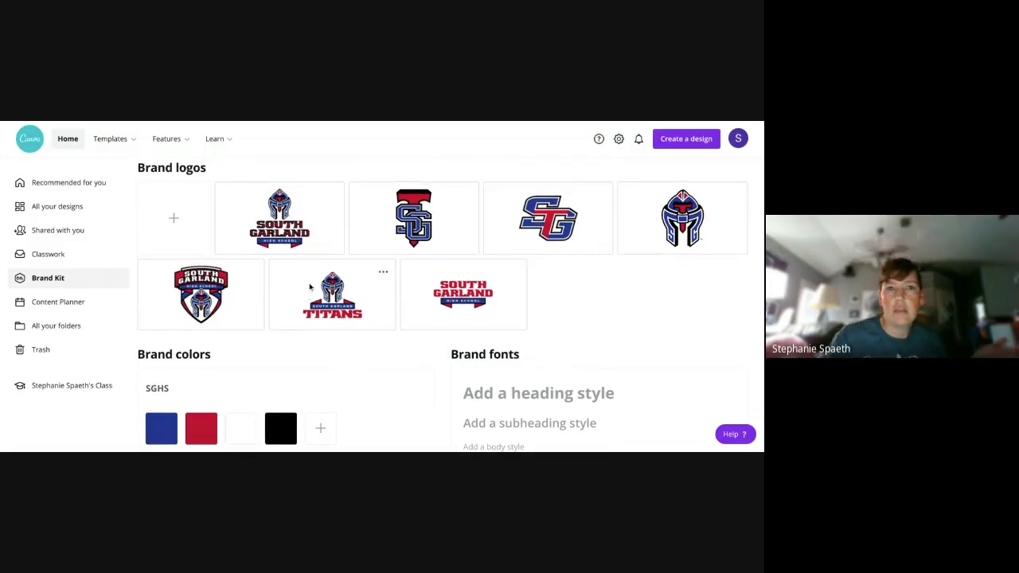
scroll(308, 280, "down", 1)
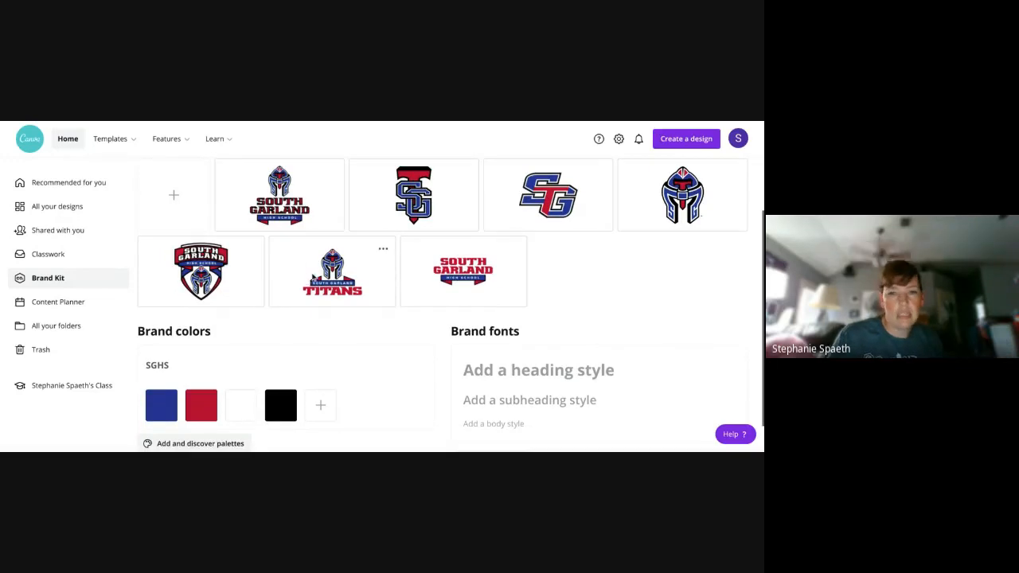
scroll(315, 276, "down", 1)
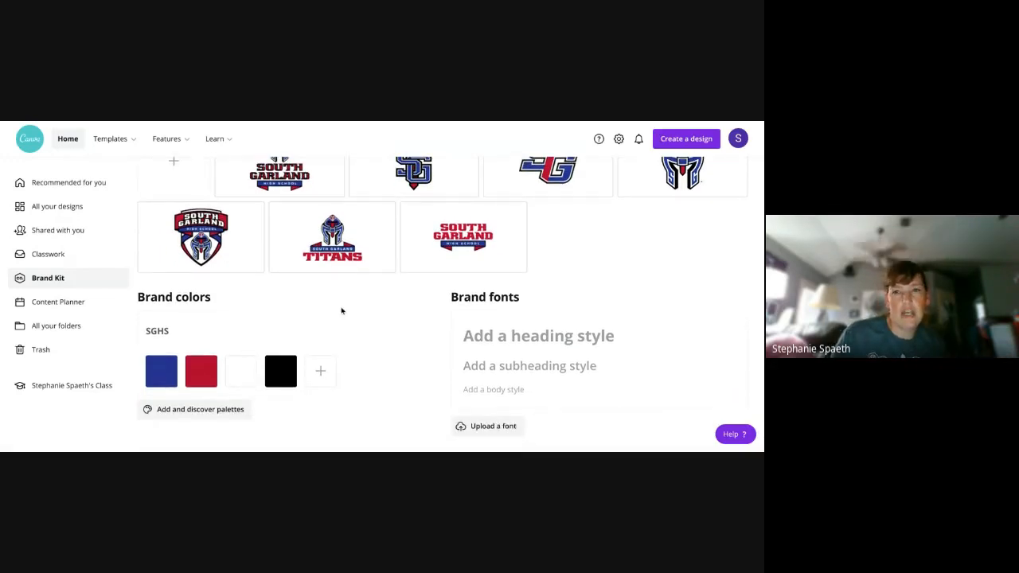
scroll(342, 310, "up", 1)
scroll(341, 311, "up", 1)
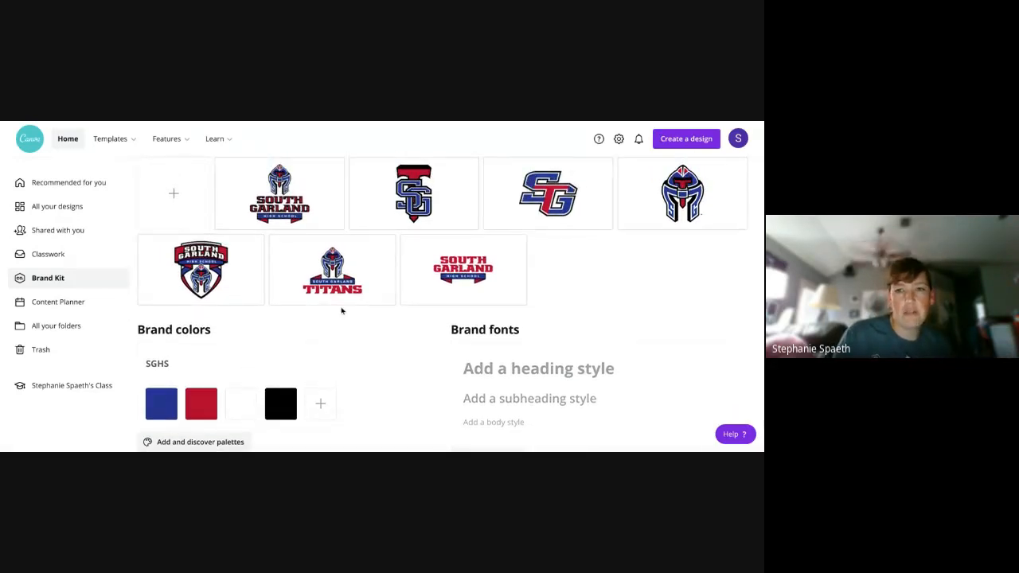
scroll(342, 311, "up", 1)
scroll(342, 310, "up", 1)
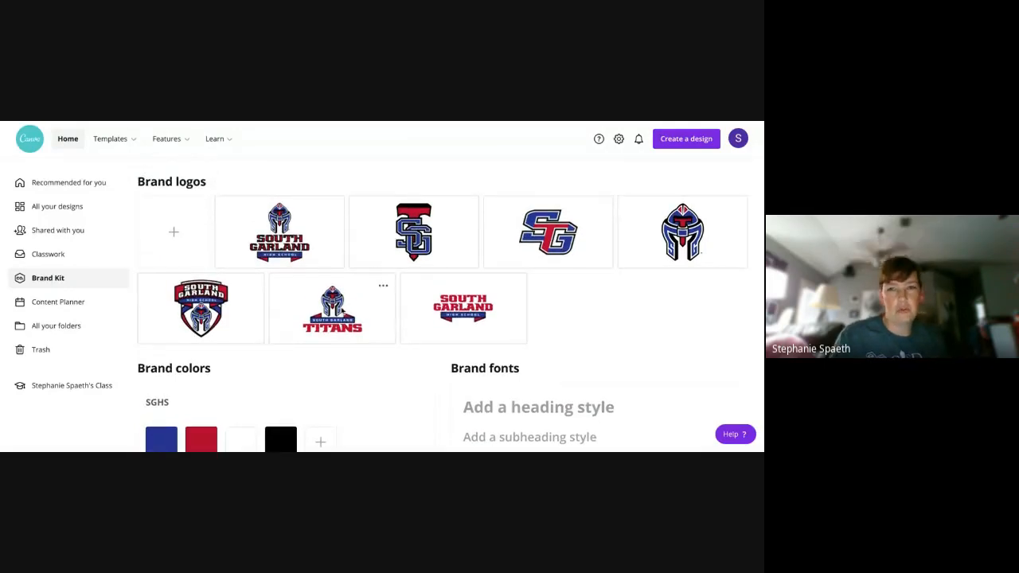
scroll(341, 311, "down", 1)
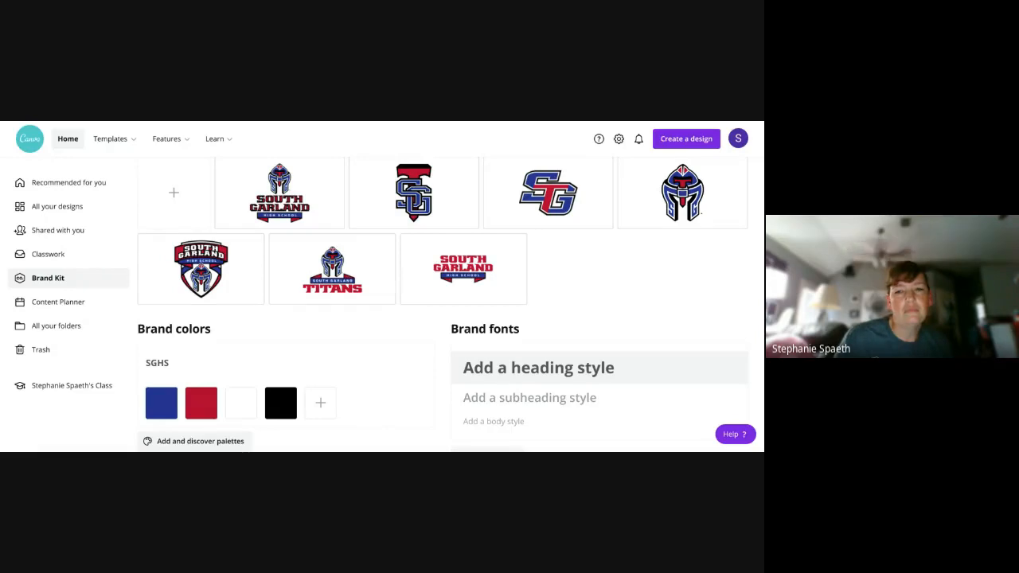
scroll(321, 377, "up", 1)
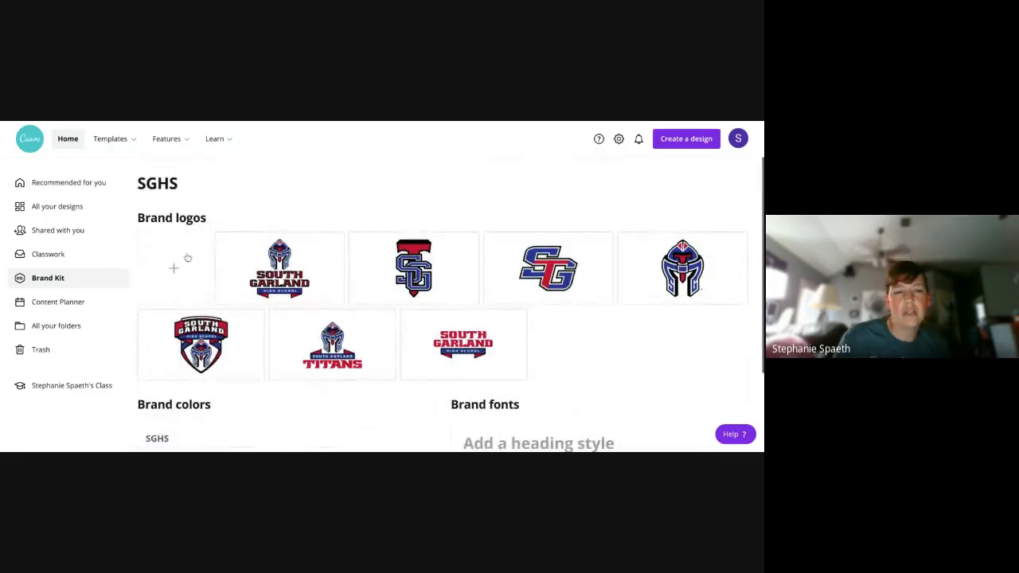
- Return to the home page and look over the Templates, Features and Learn categories
left_click(68, 140)
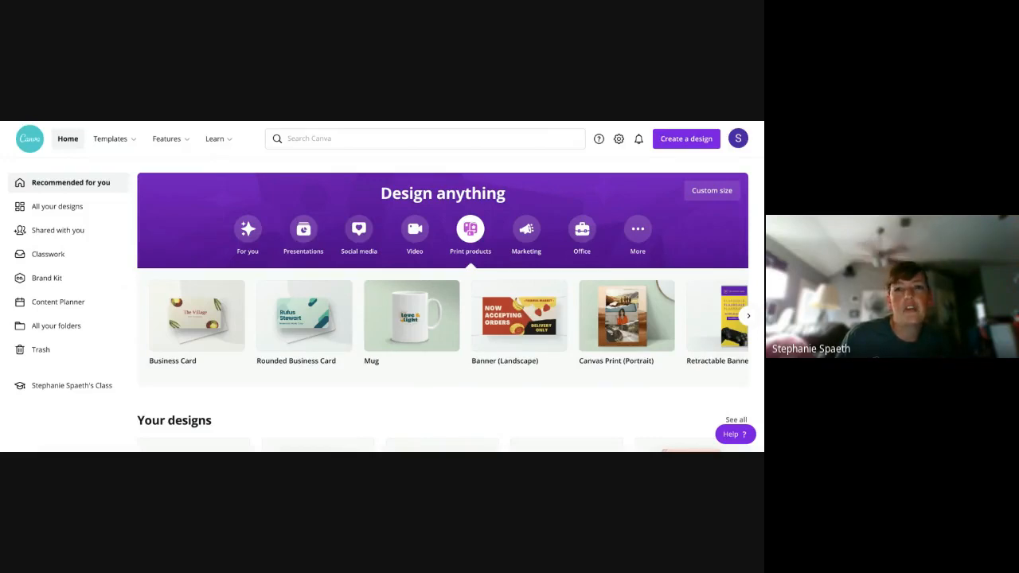
mouse_move(120, 140)
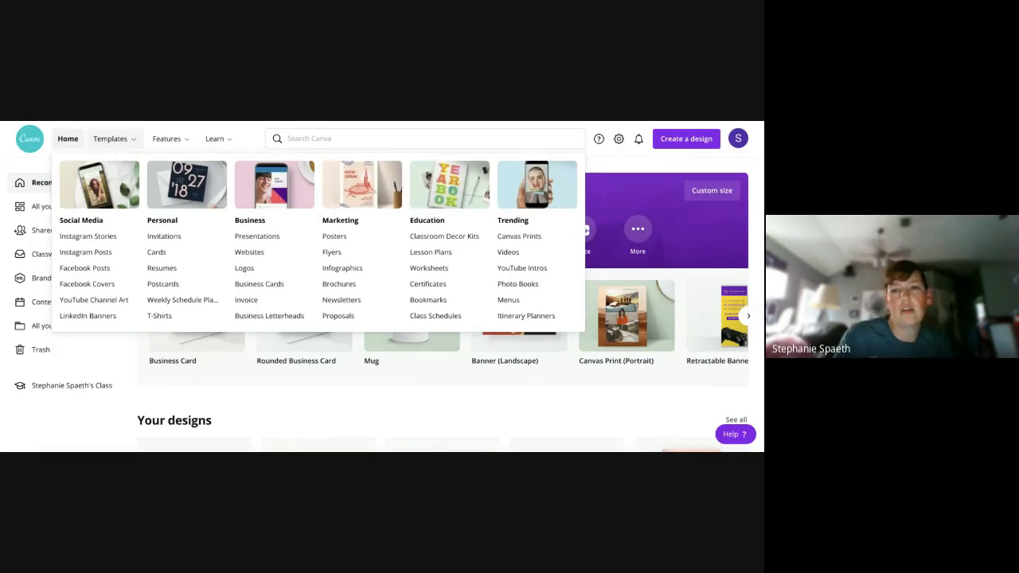
mouse_move(167, 142)
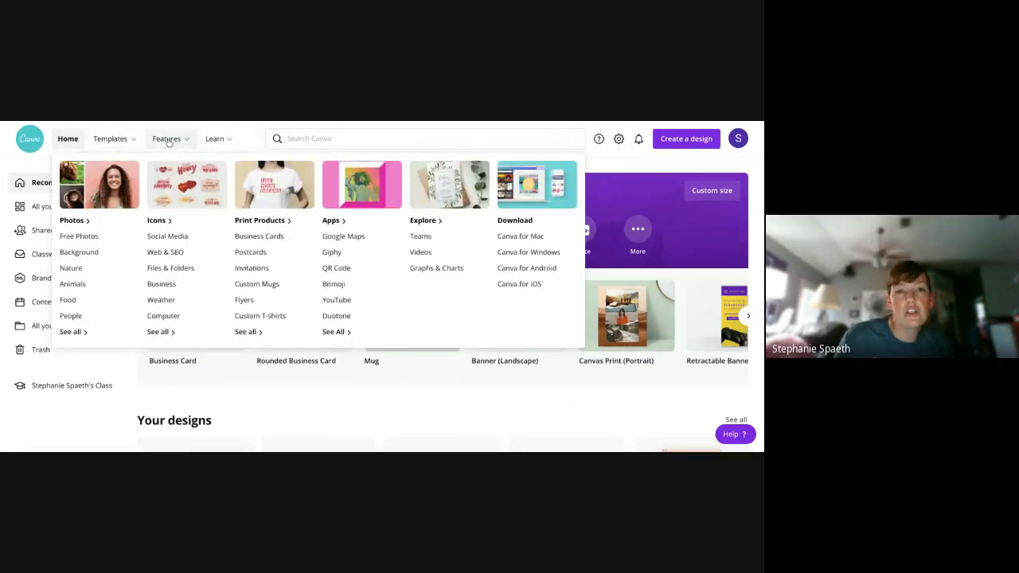
mouse_move(207, 142)
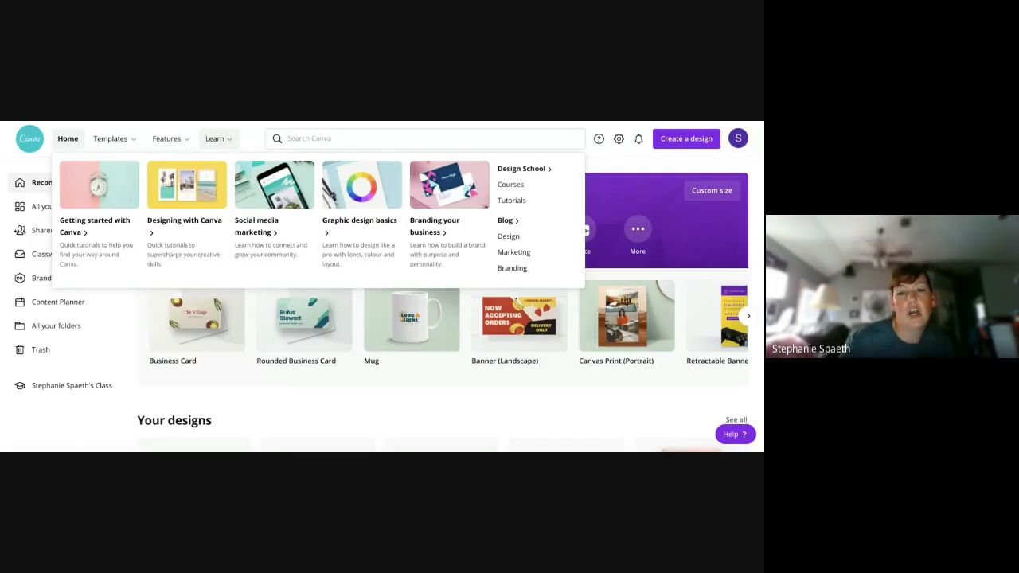
- Show the For you design types, and open the existing Chemistry Welcome Banner to play its animation
scroll(421, 411, "down", 1)
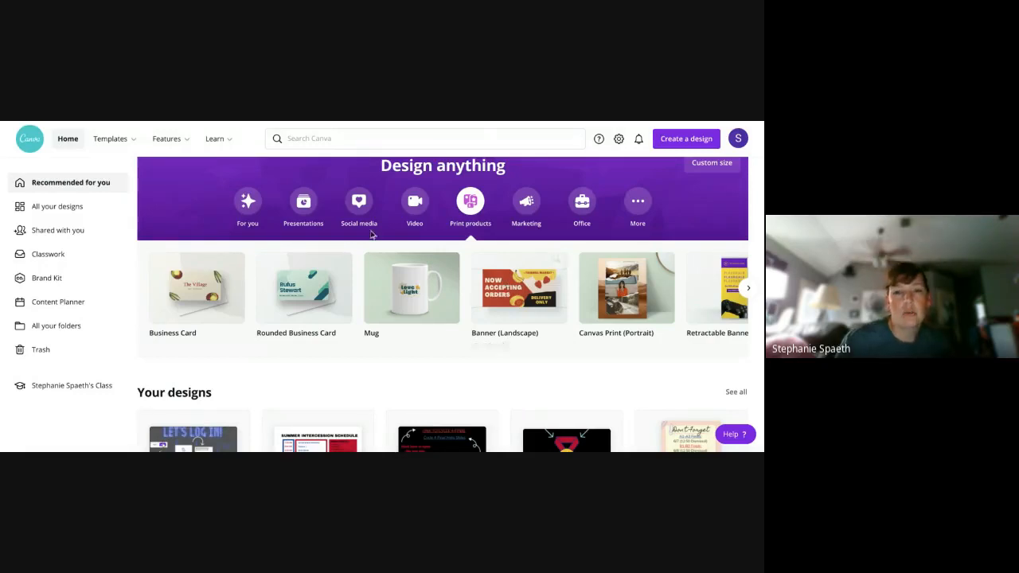
left_click(250, 205)
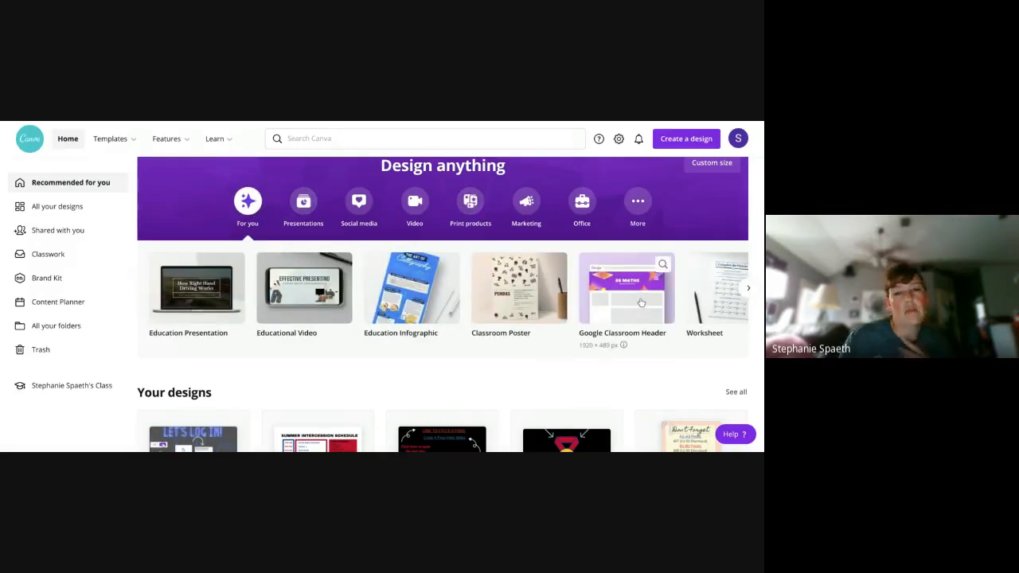
scroll(641, 302, "down", 2)
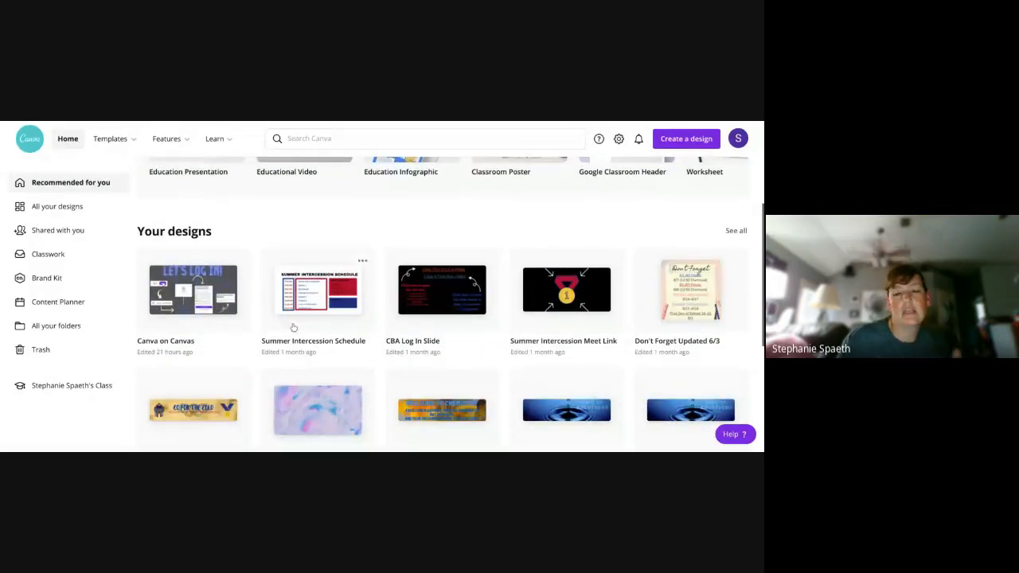
scroll(271, 315, "down", 1)
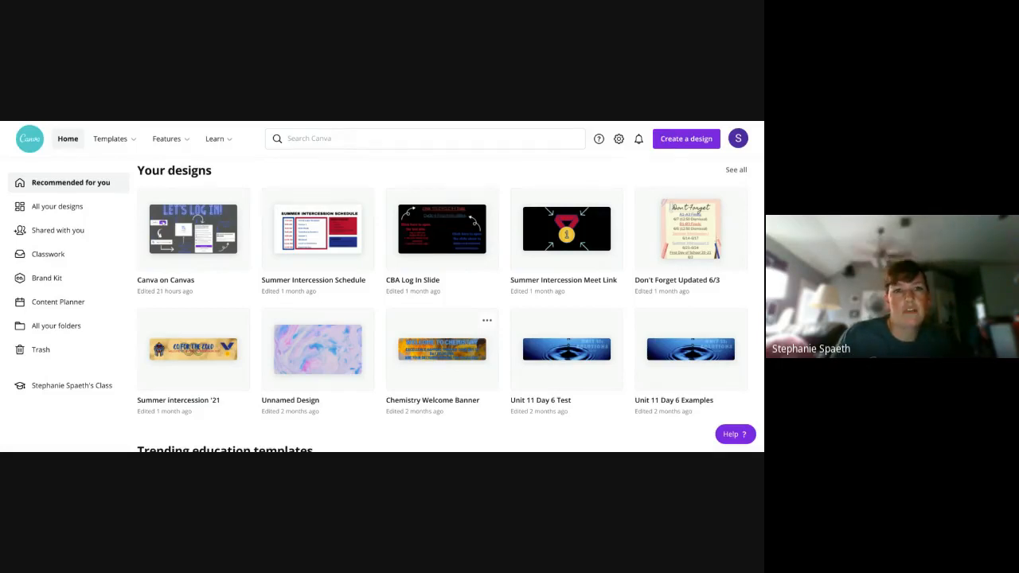
left_click(442, 350)
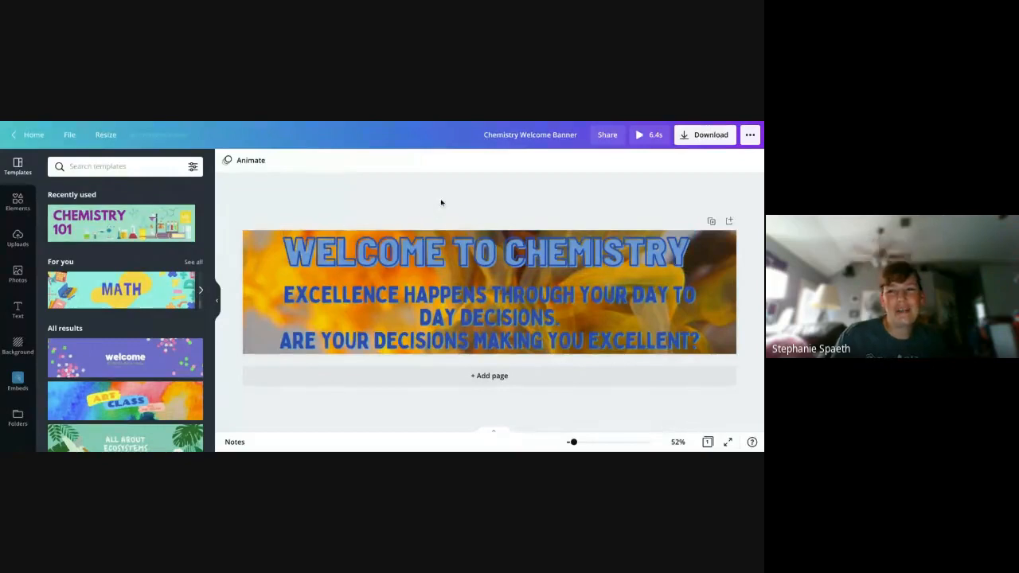
left_click(640, 136)
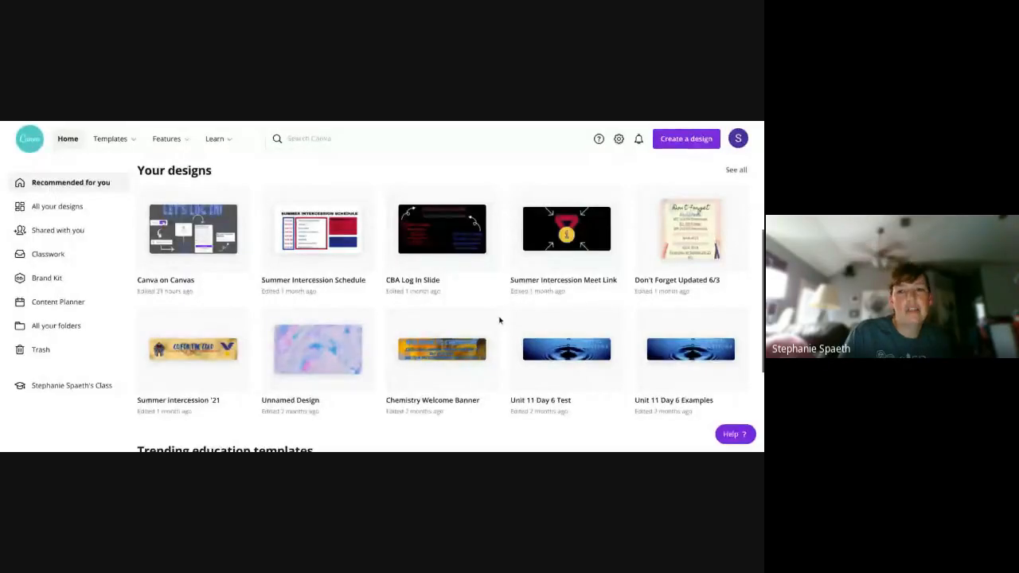
- Look over the existing designs listed on the home page
scroll(500, 320, "down", 1)
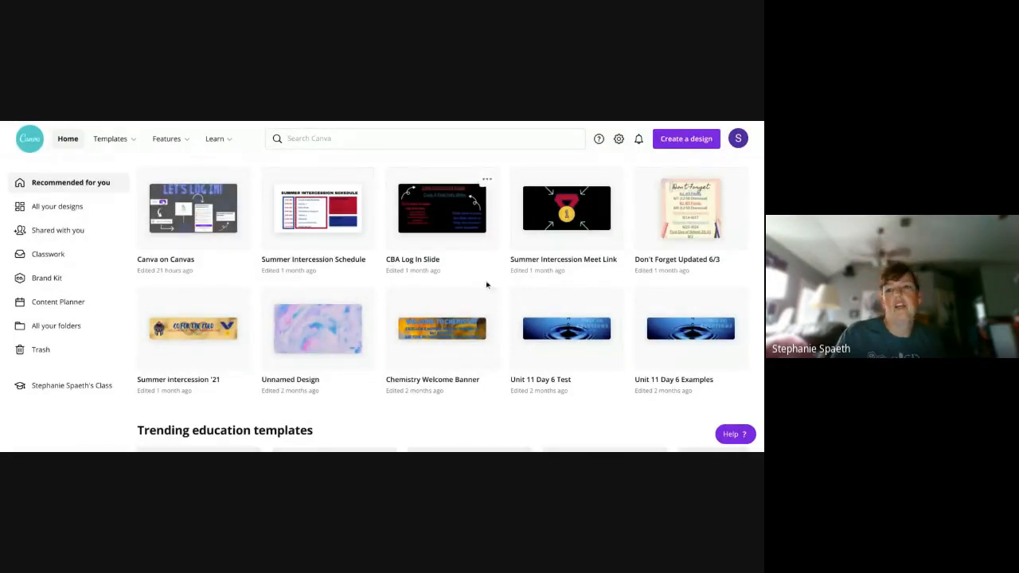
scroll(494, 319, "up", 1)
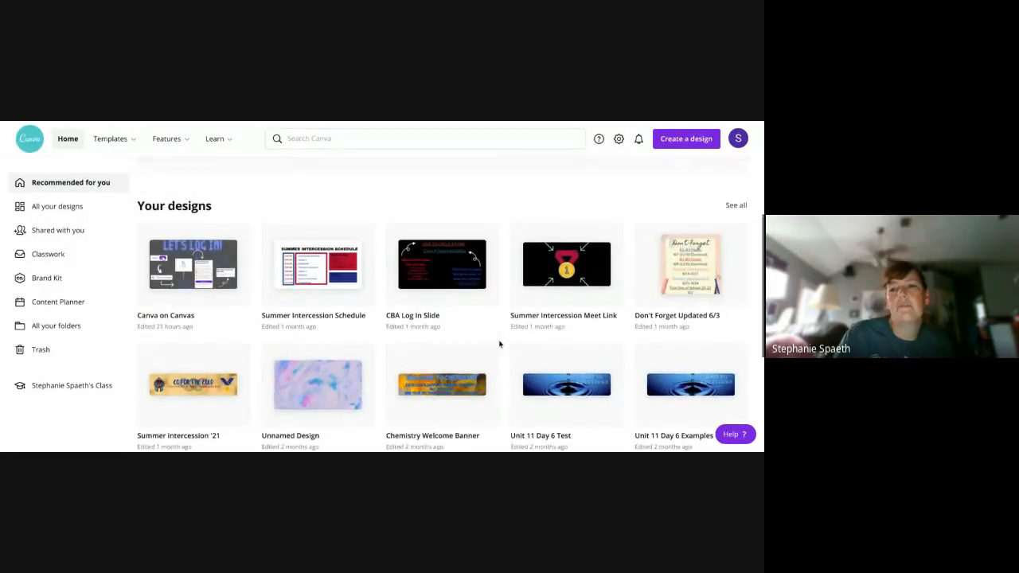
scroll(691, 302, "down", 1)
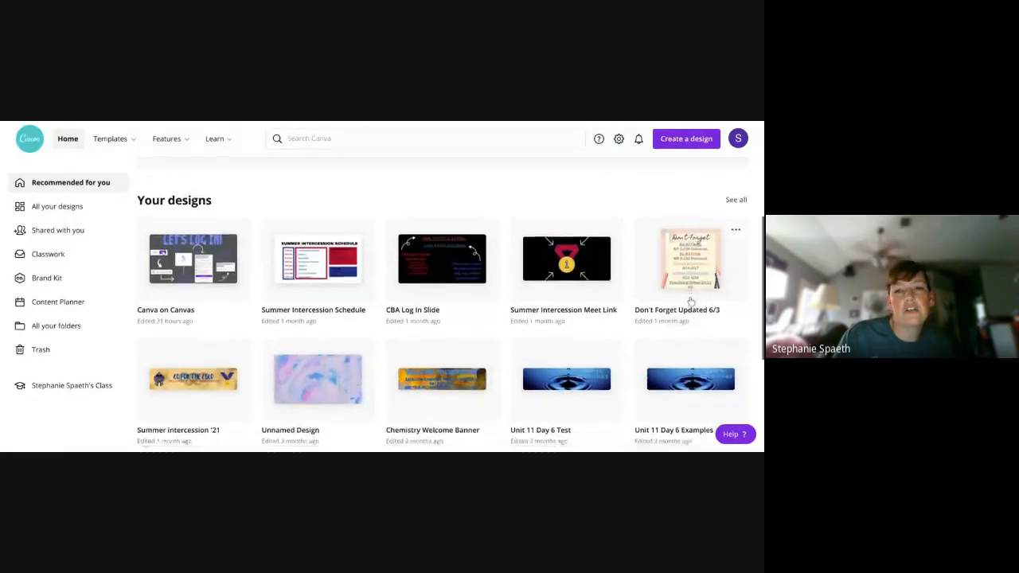
scroll(691, 301, "down", 1)
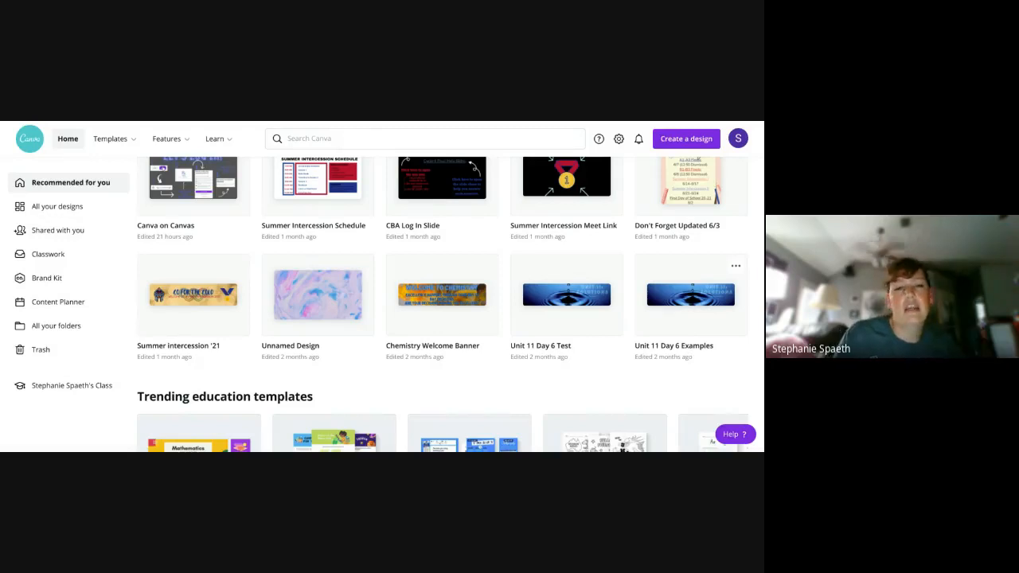
- Open a blank Google Classroom Header design and look through the available header templates
scroll(674, 263, "up", 5)
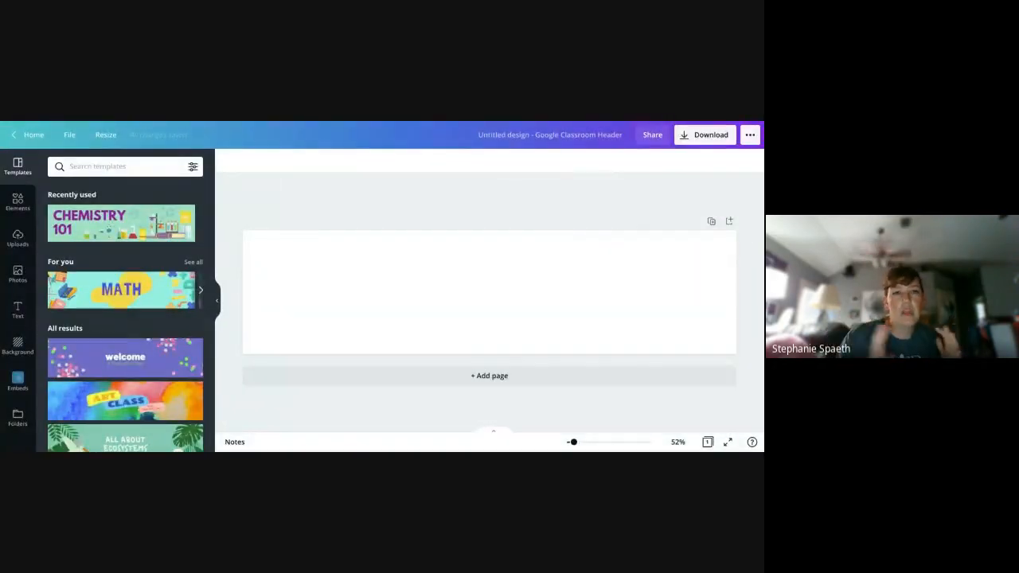
scroll(159, 275, "down", 3)
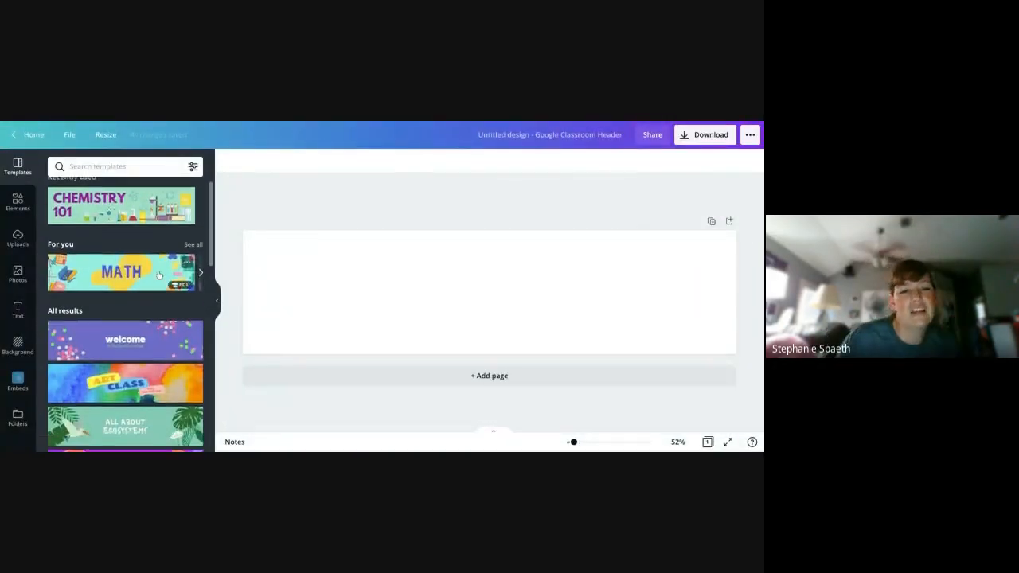
scroll(159, 274, "down", 4)
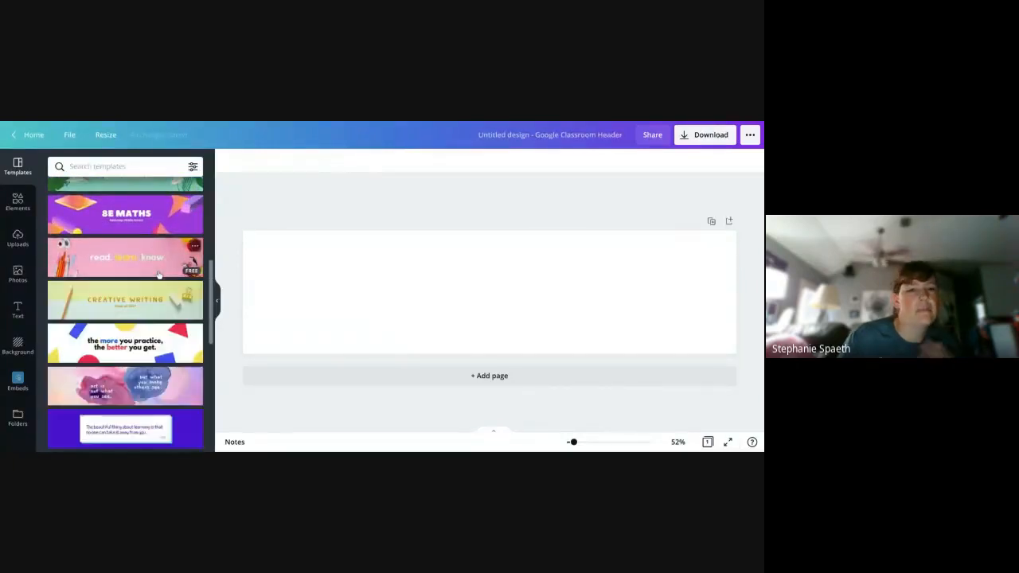
scroll(159, 275, "down", 2)
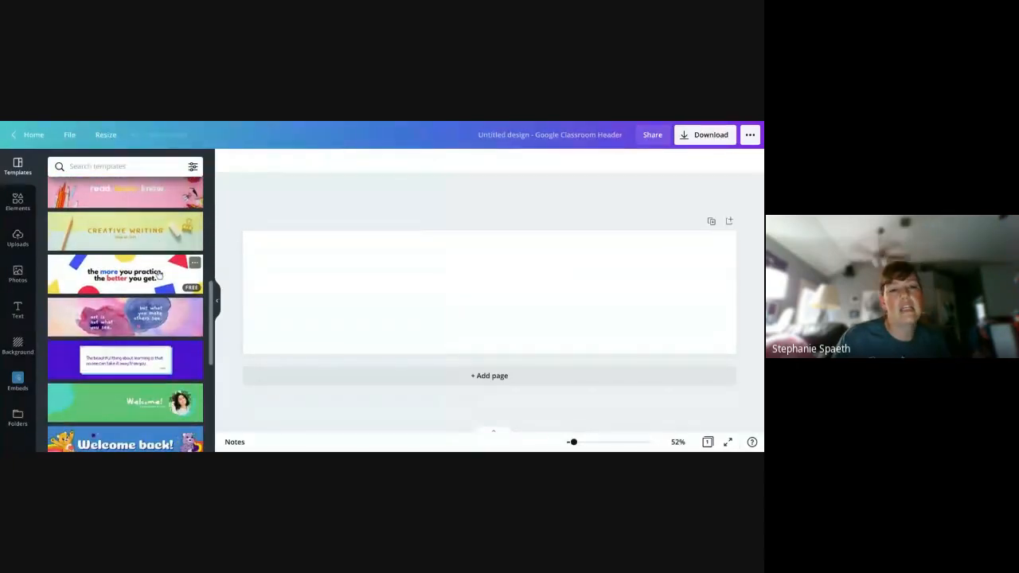
scroll(158, 275, "down", 6)
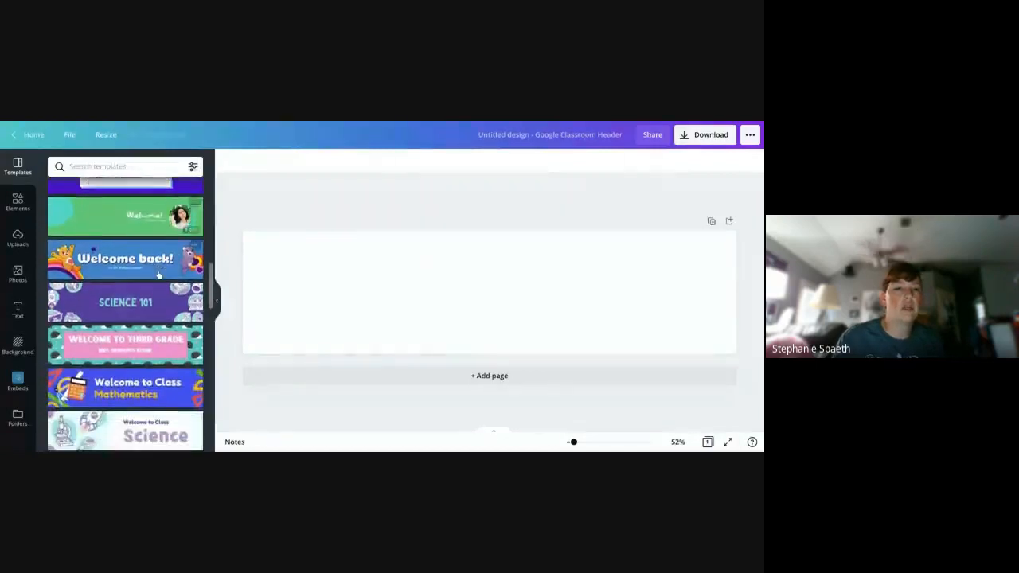
scroll(158, 274, "down", 4)
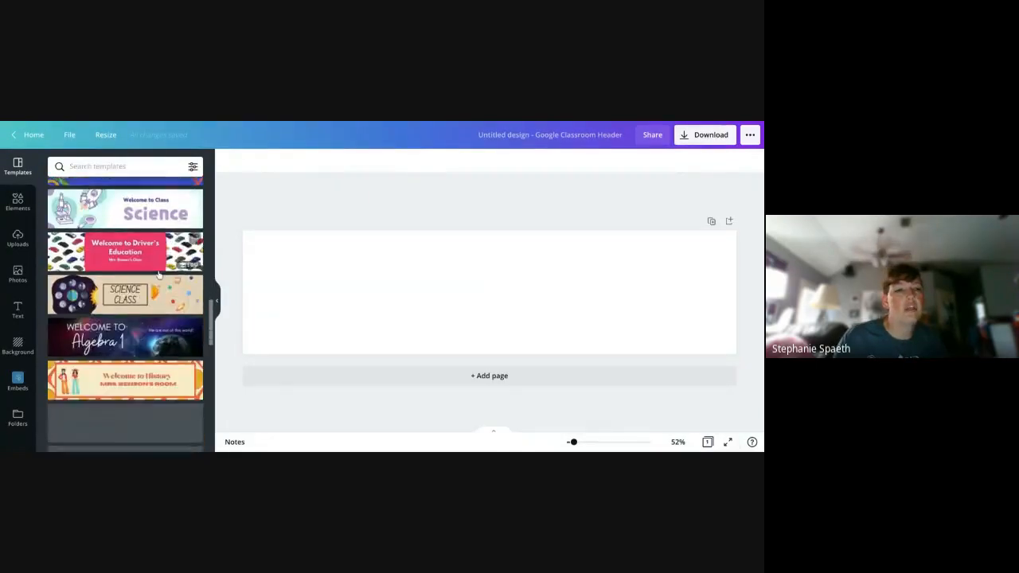
scroll(158, 275, "down", 3)
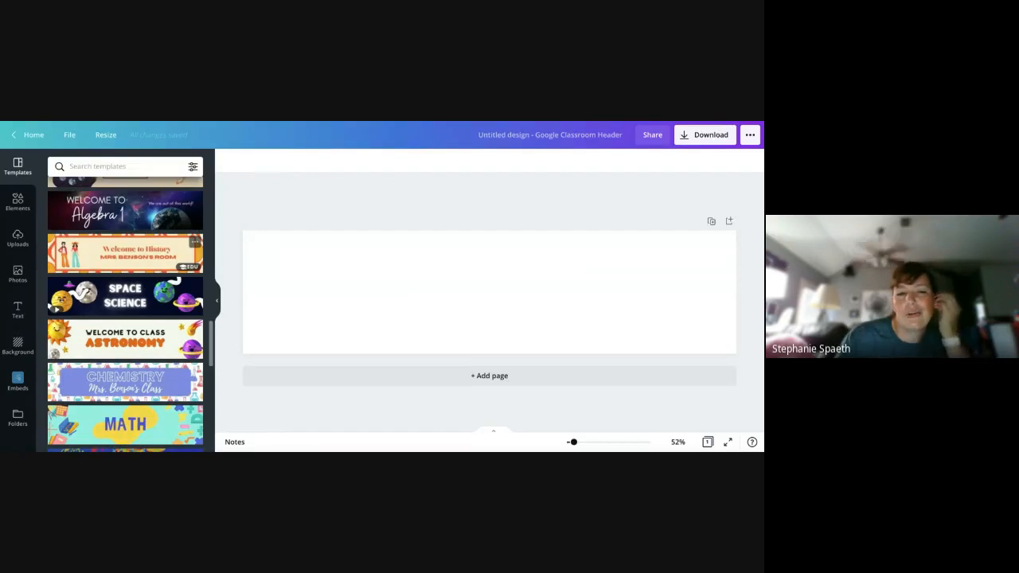
scroll(158, 274, "down", 6)
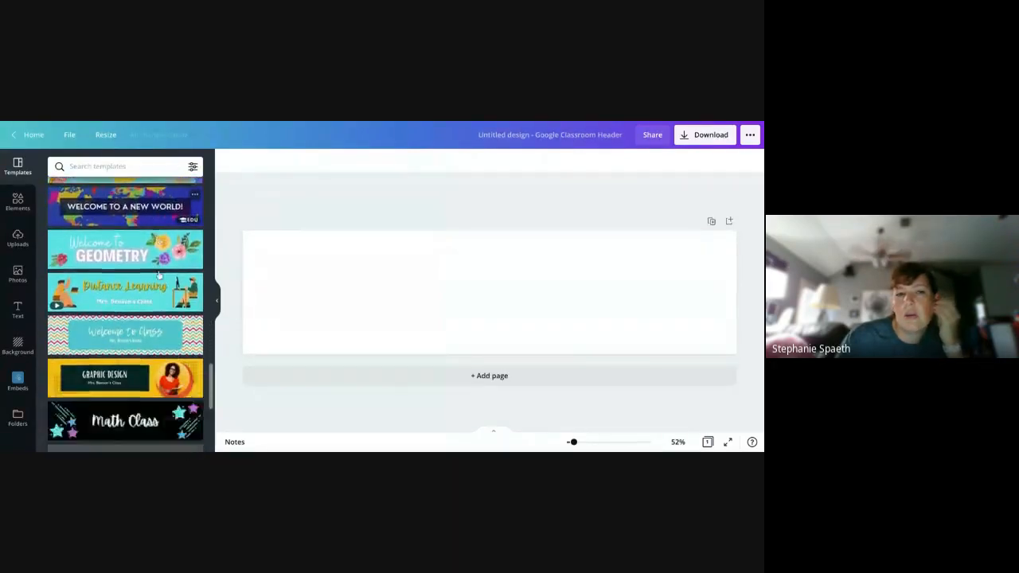
scroll(158, 275, "down", 2)
scroll(158, 275, "down", 3)
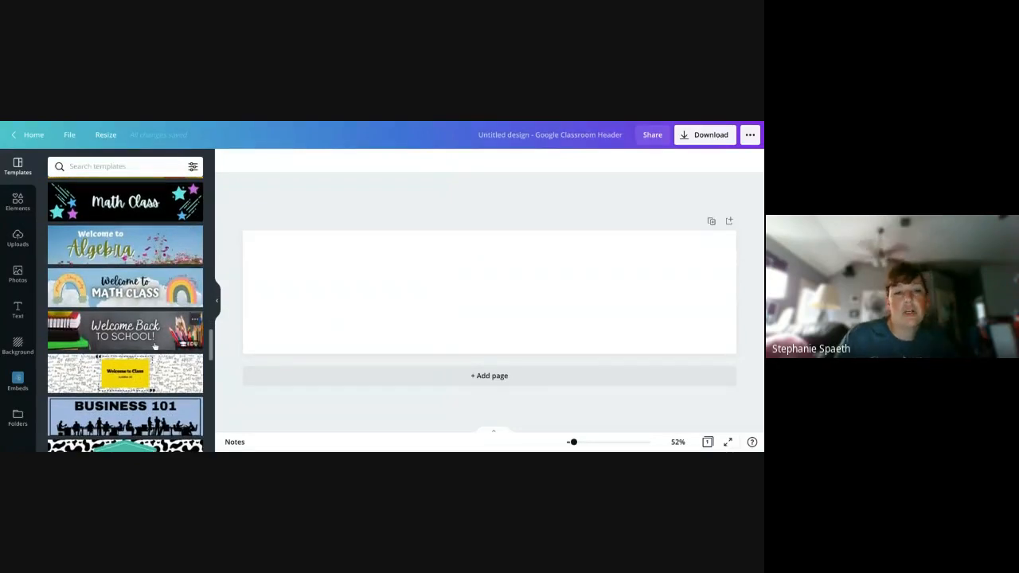
scroll(154, 342, "down", 5)
scroll(155, 345, "down", 5)
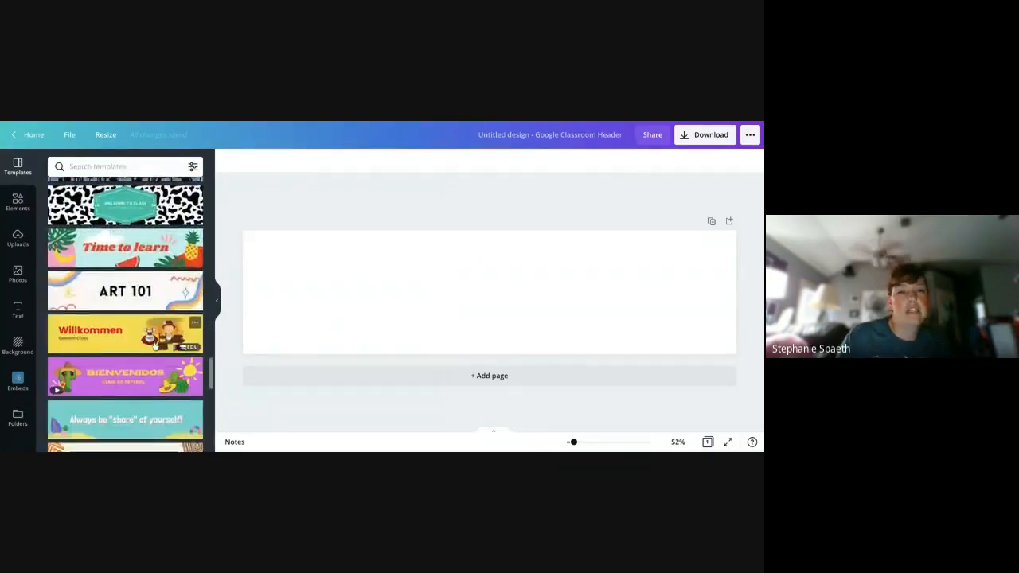
scroll(155, 347, "down", 2)
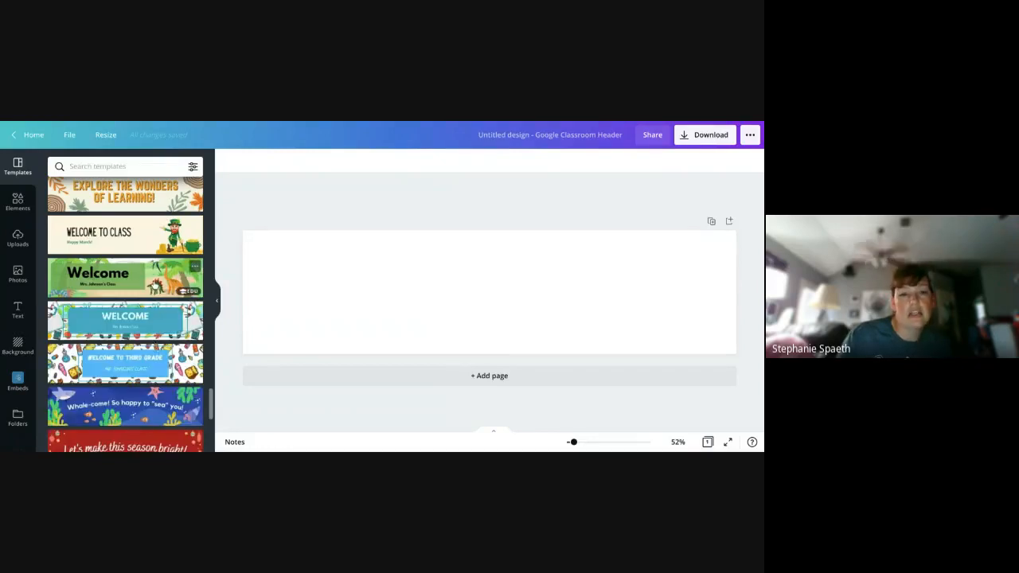
scroll(156, 285, "down", 2)
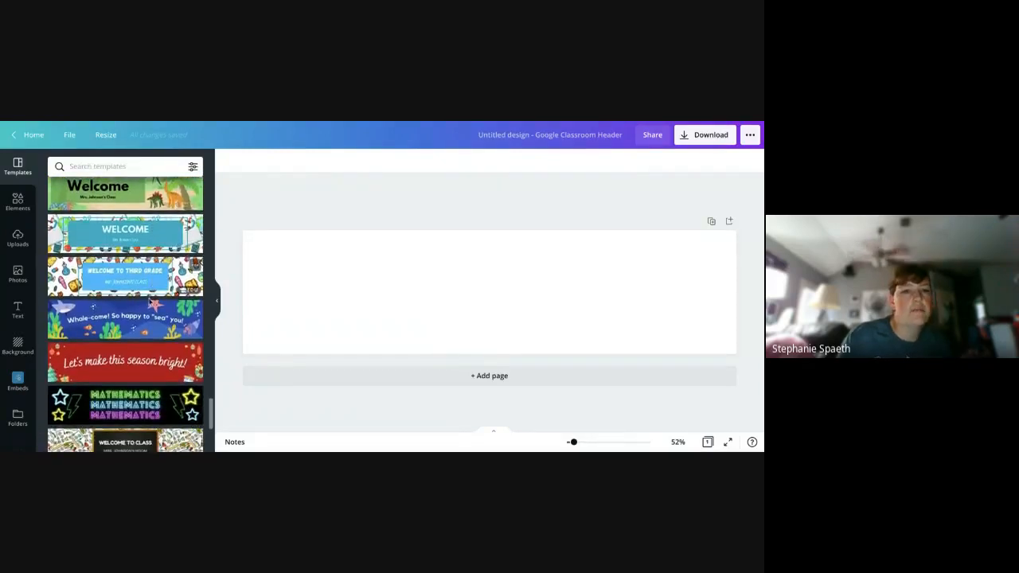
scroll(145, 328, "down", 3)
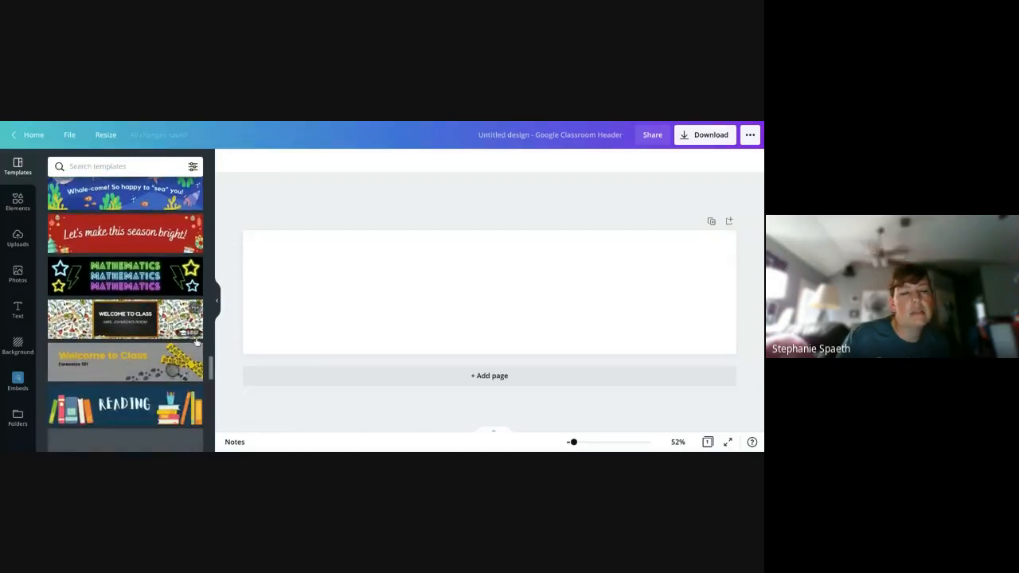
scroll(184, 378, "down", 3)
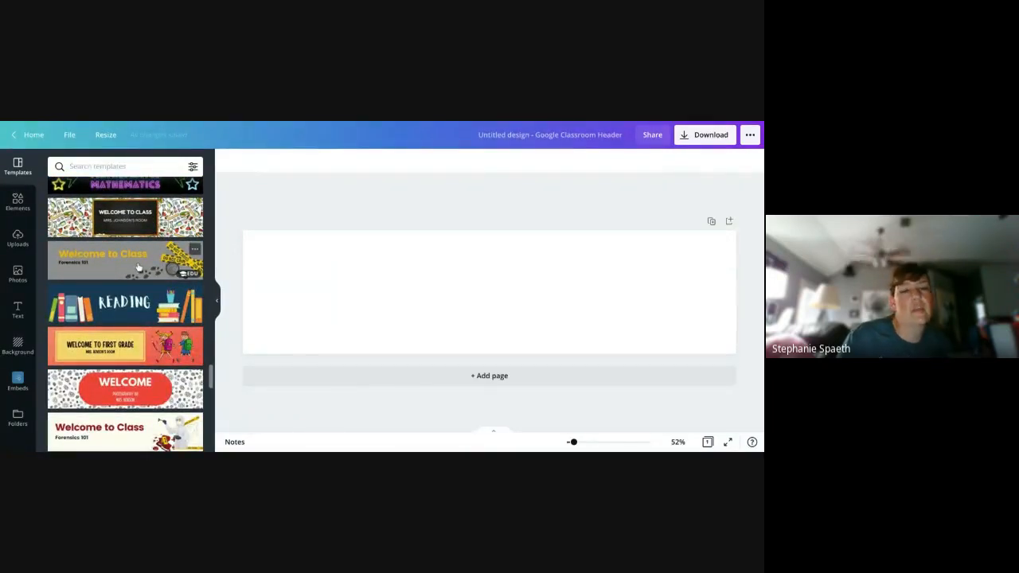
scroll(139, 269, "down", 5)
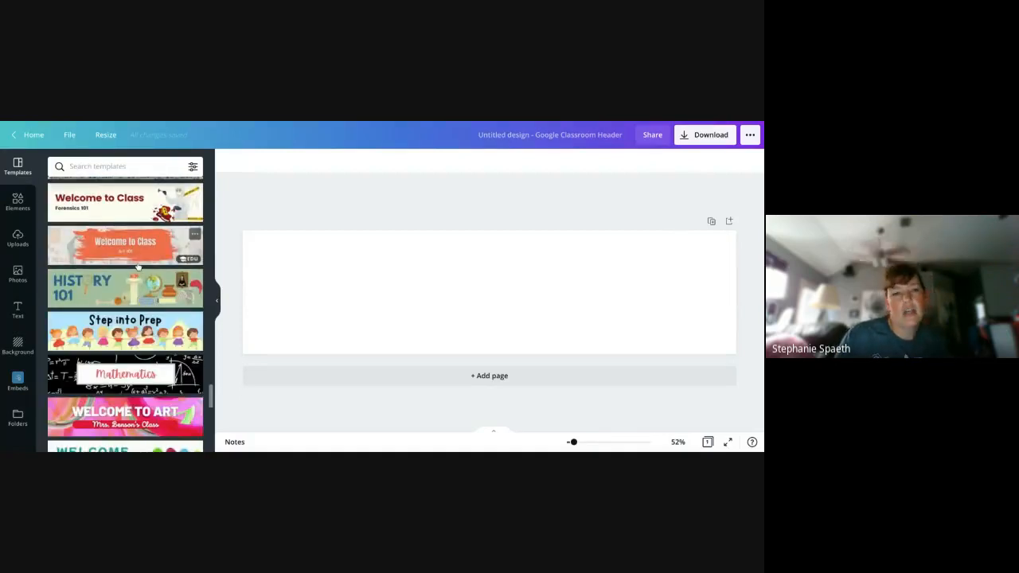
scroll(139, 267, "down", 3)
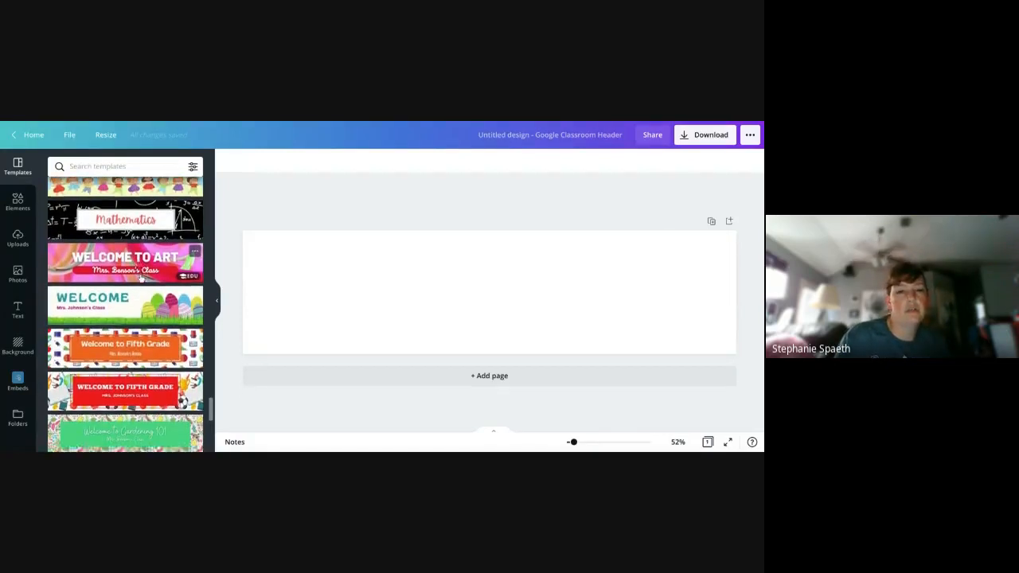
scroll(141, 278, "down", 6)
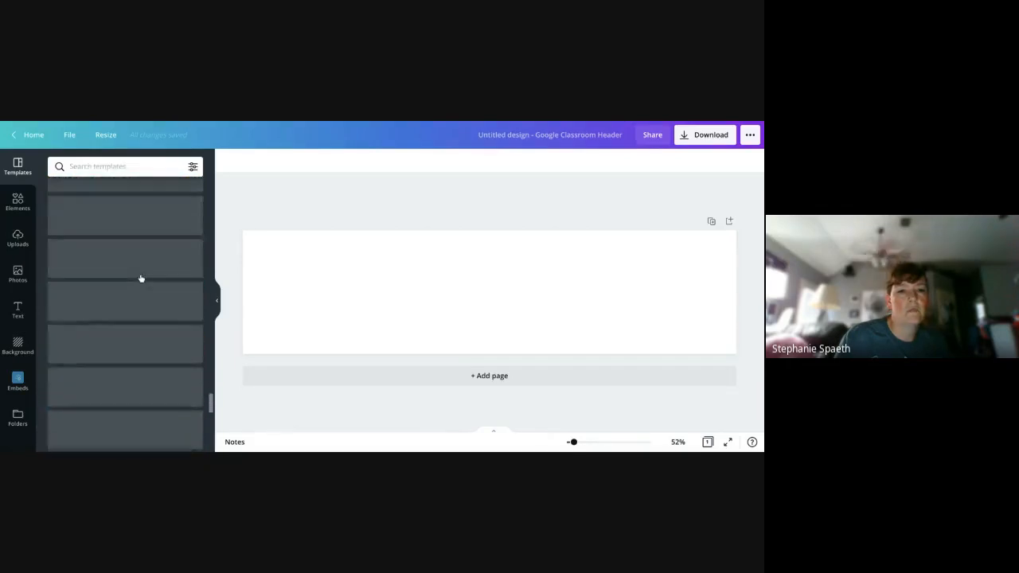
scroll(143, 328, "up", 20)
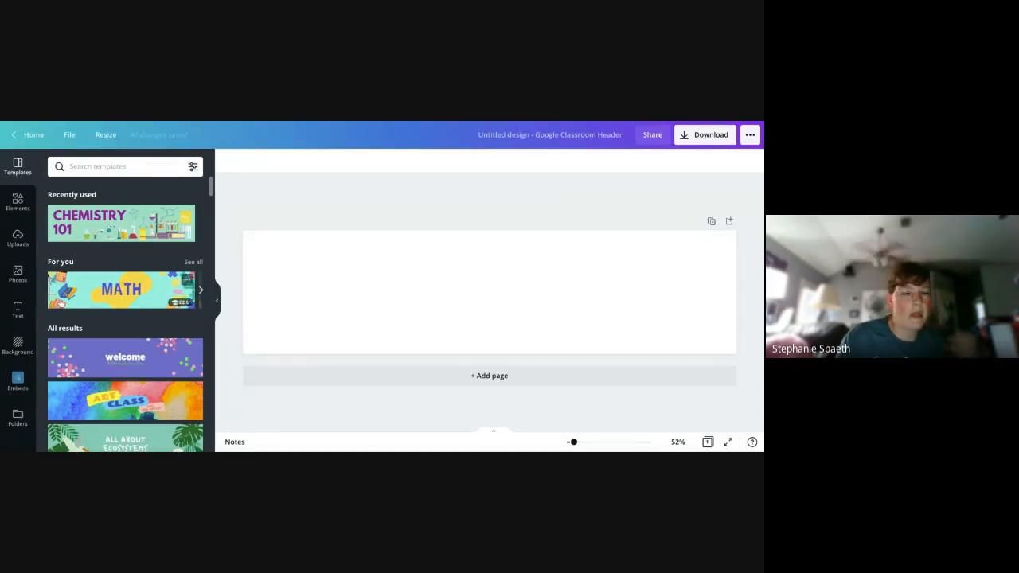
- Browse the background images and apply the black ink-in-water background to the blank header
left_click(17, 347)
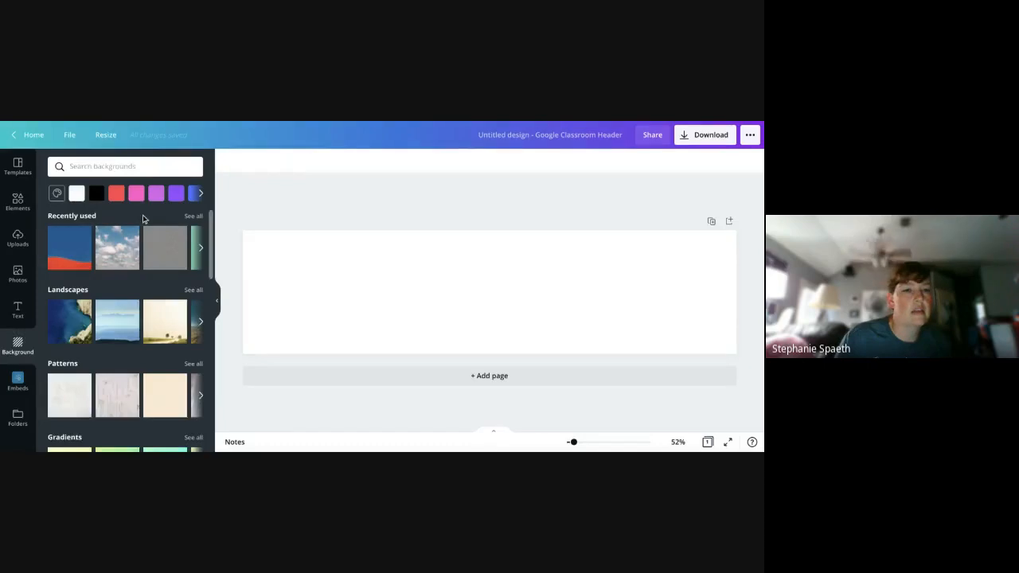
scroll(143, 219, "down", 10)
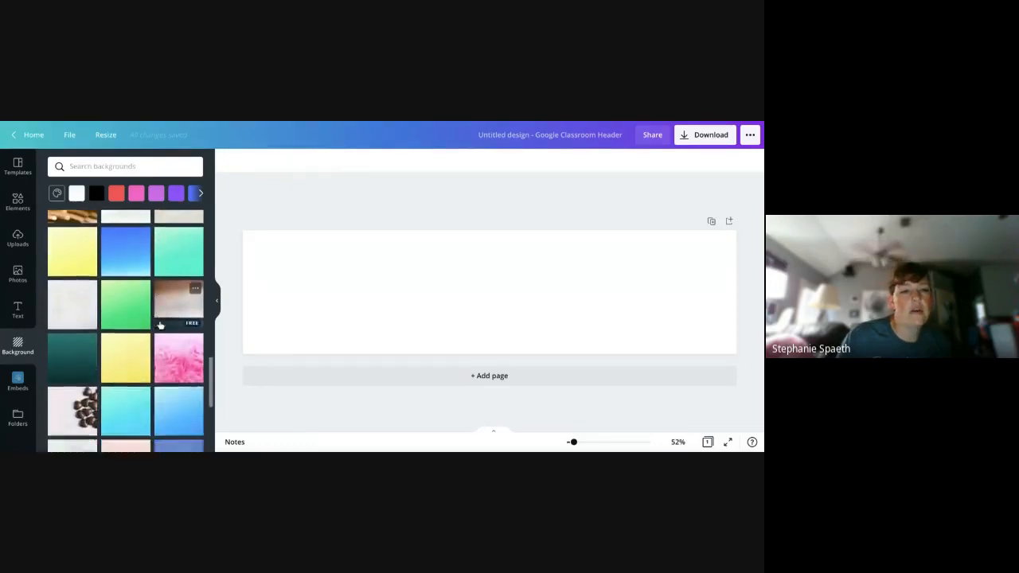
scroll(159, 325, "down", 3)
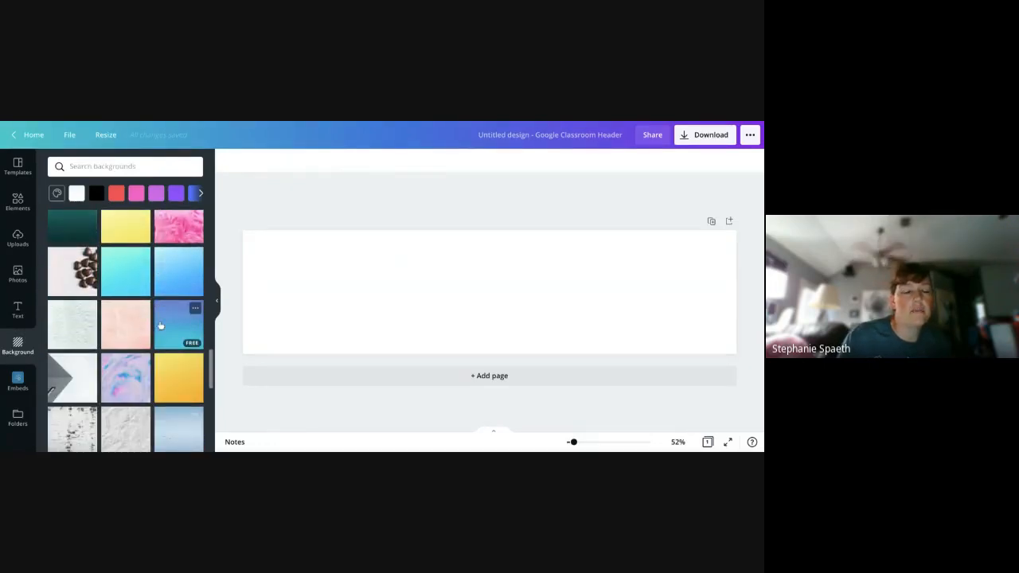
scroll(160, 324, "down", 5)
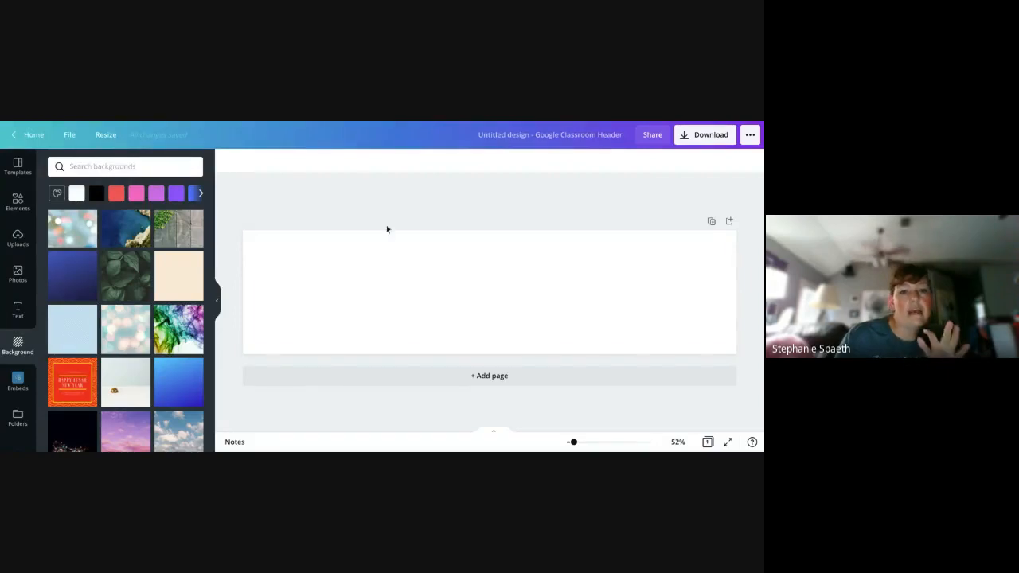
scroll(108, 294, "down", 3)
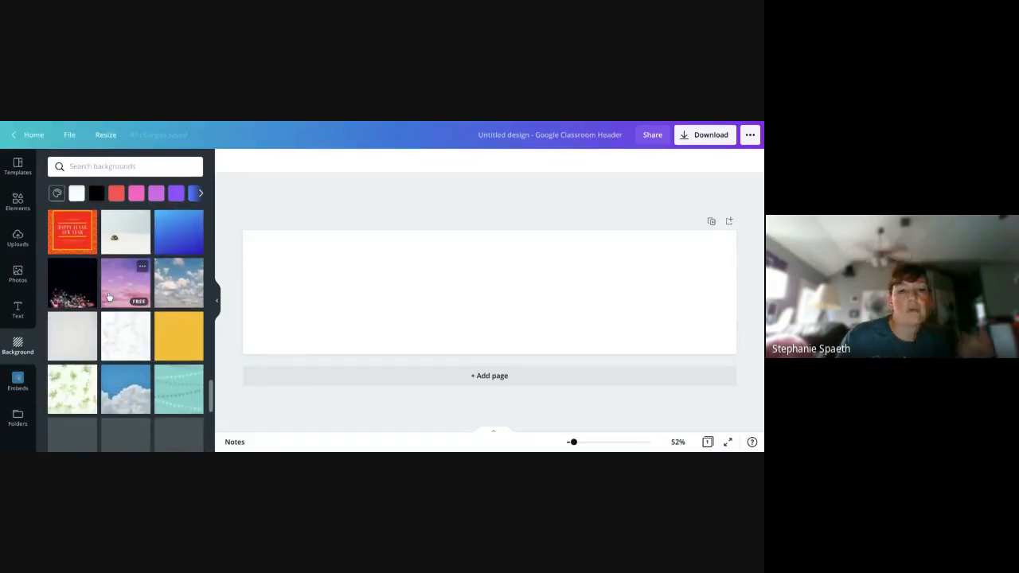
scroll(109, 296, "down", 3)
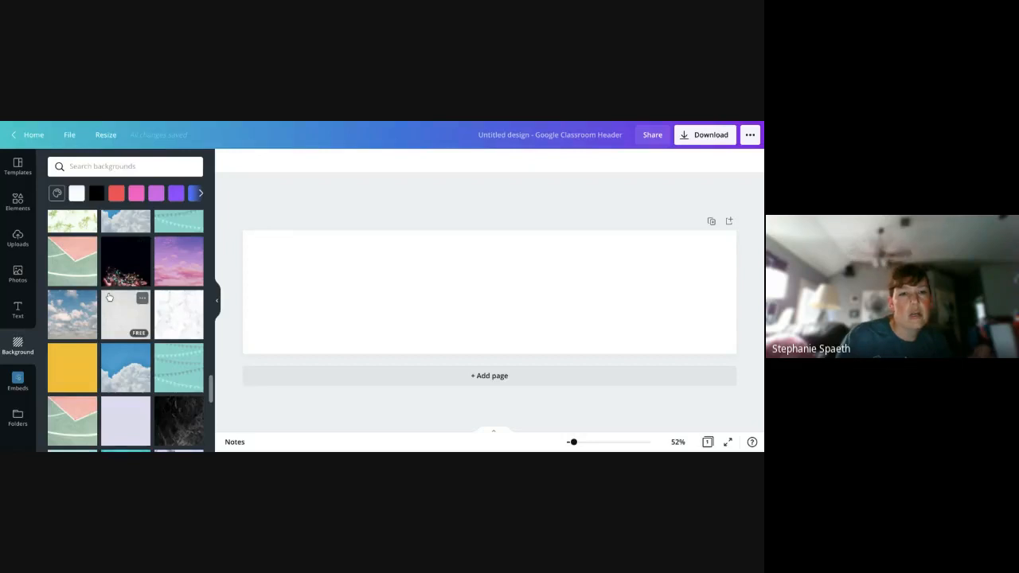
scroll(109, 296, "down", 4)
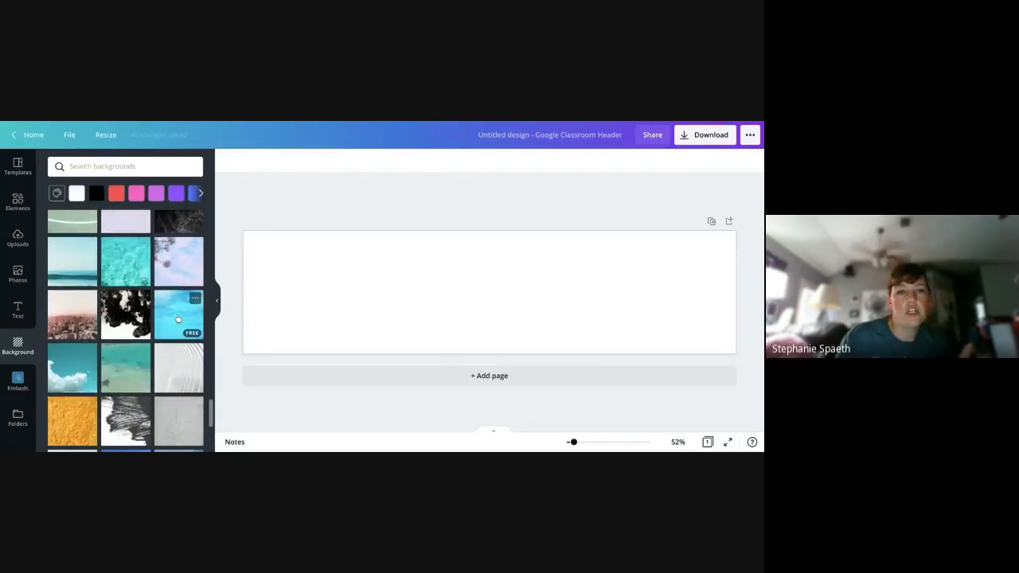
left_click(126, 325)
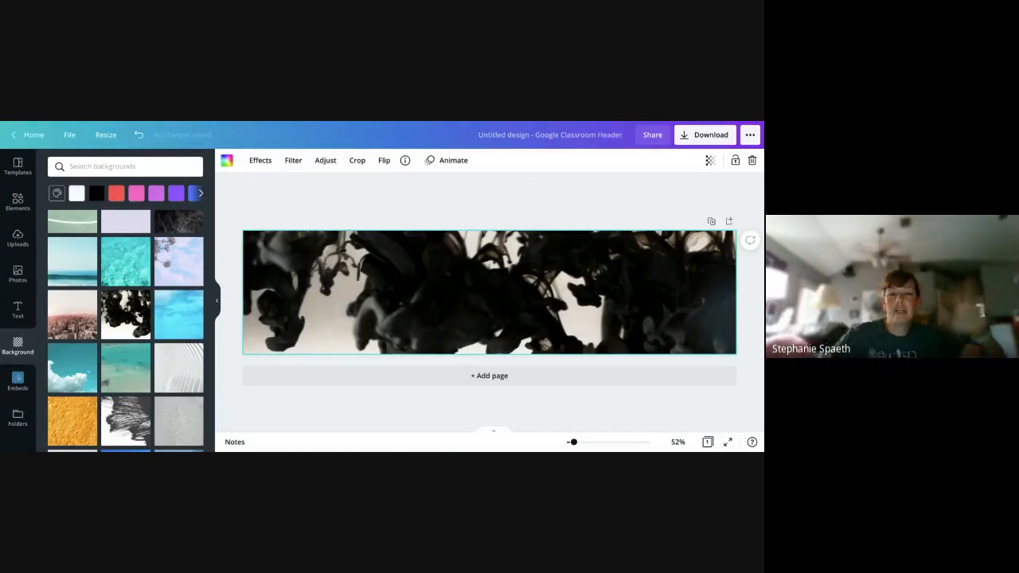
- Reposition the ink image inside the header frame so that its upper edge aligns with the frame's upper edge
double_click(412, 306)
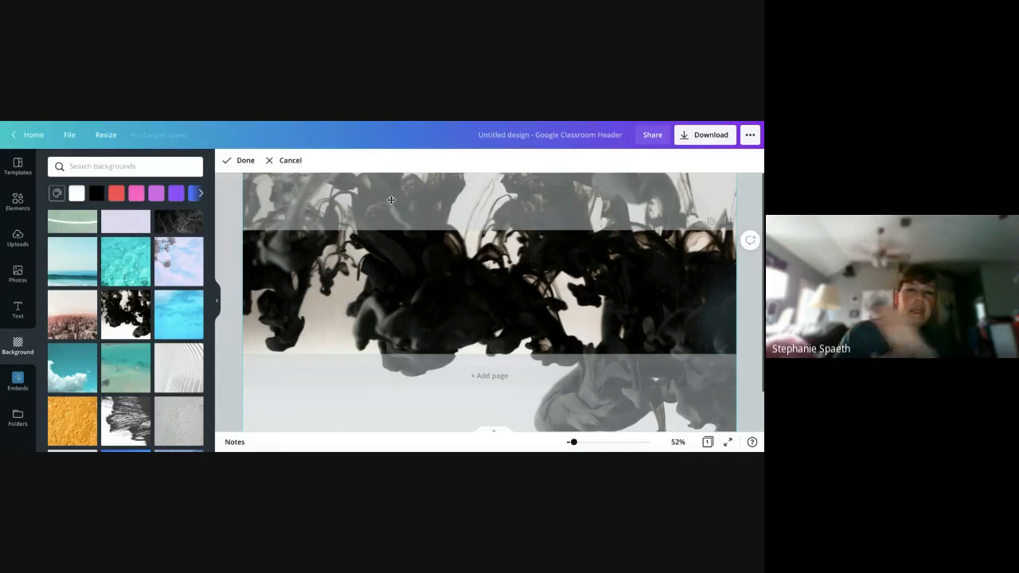
left_click_drag(493, 316, 511, 199)
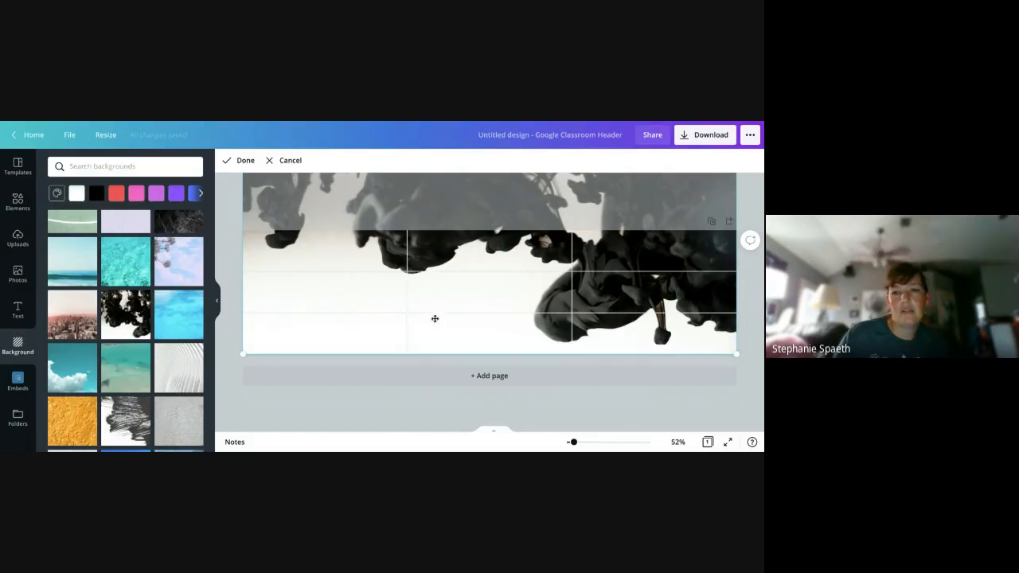
mouse_move(501, 278)
left_mouse_down()
mouse_move(438, 310)
mouse_move(379, 368)
left_mouse_up()
left_click_drag(429, 238, 421, 320)
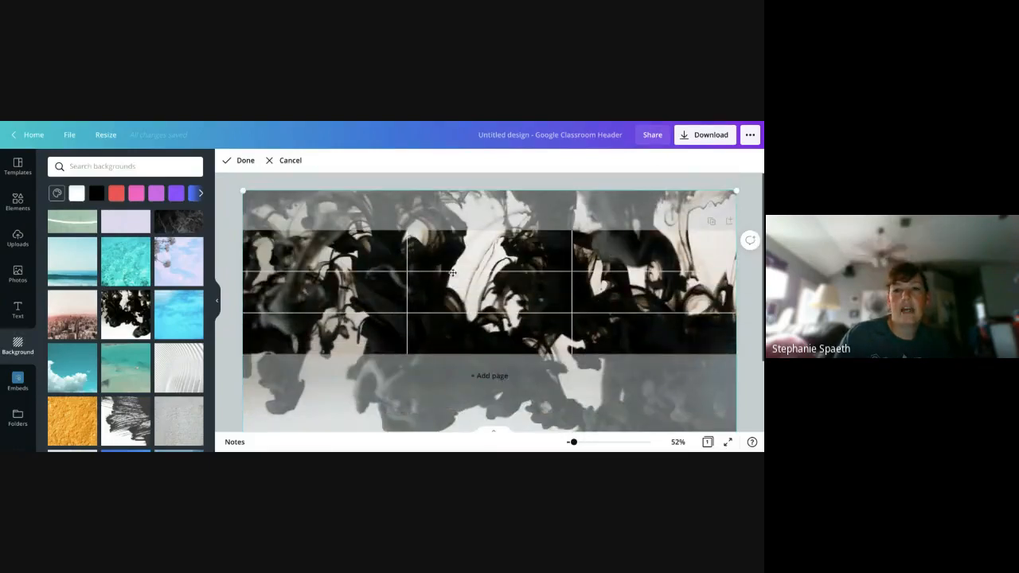
left_click_drag(452, 273, 447, 345)
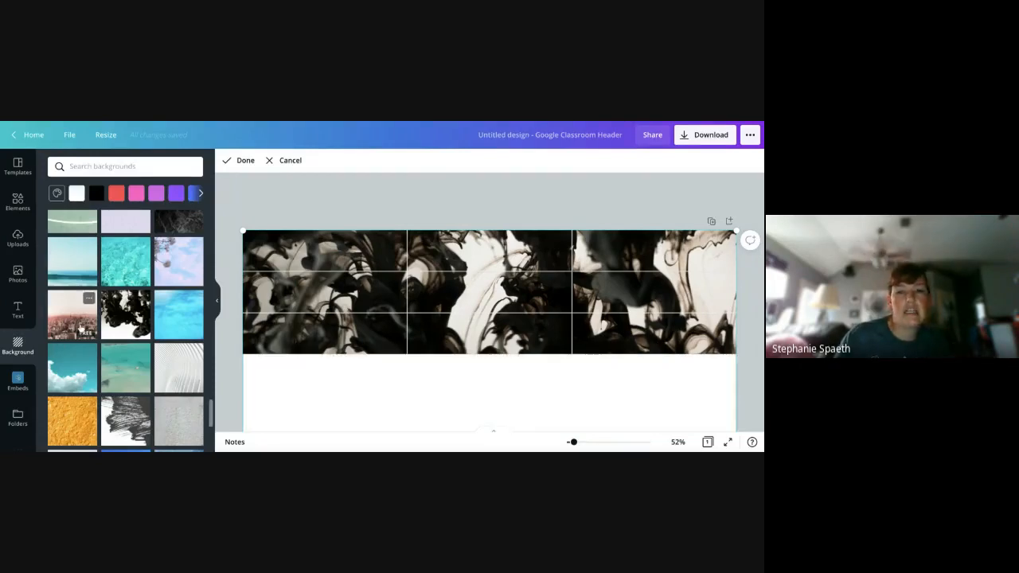
- Replace the ink background with the pink city skyline image
left_click(80, 328)
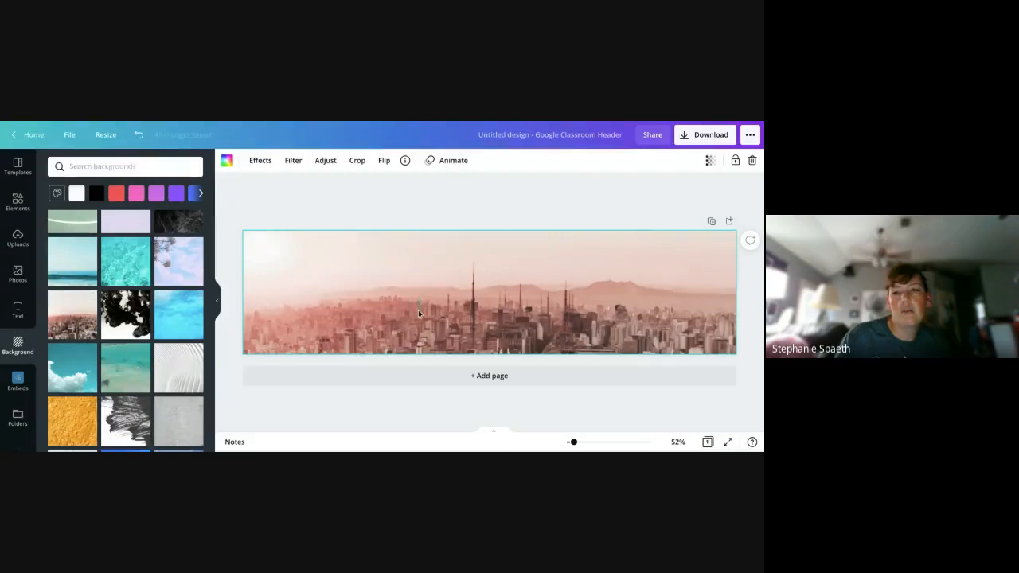
left_click(419, 312)
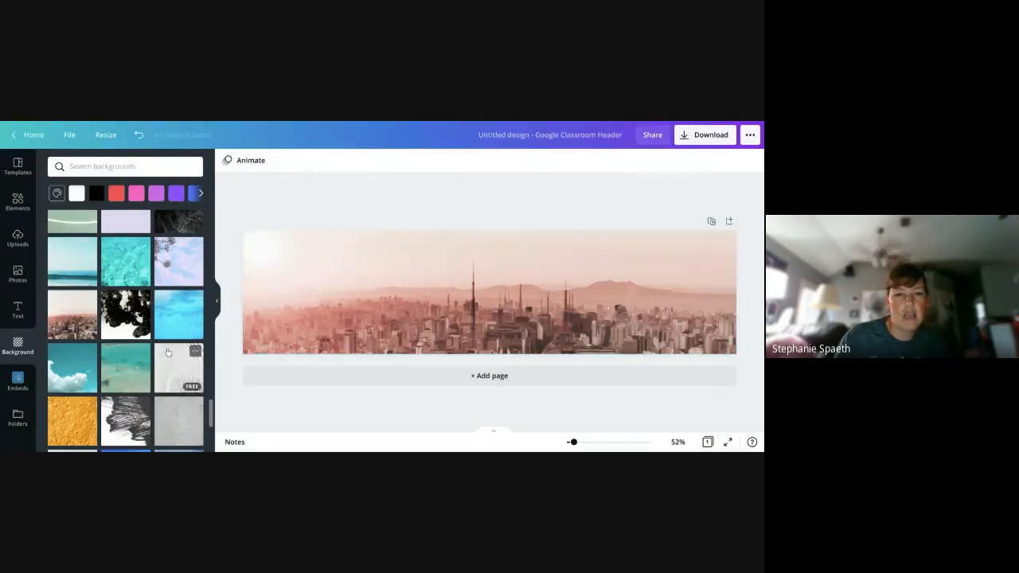
- Apply the black-and-white brush-stroke background to the header and reposition the image inside the frame
scroll(168, 353, "down", 2)
left_click(178, 289)
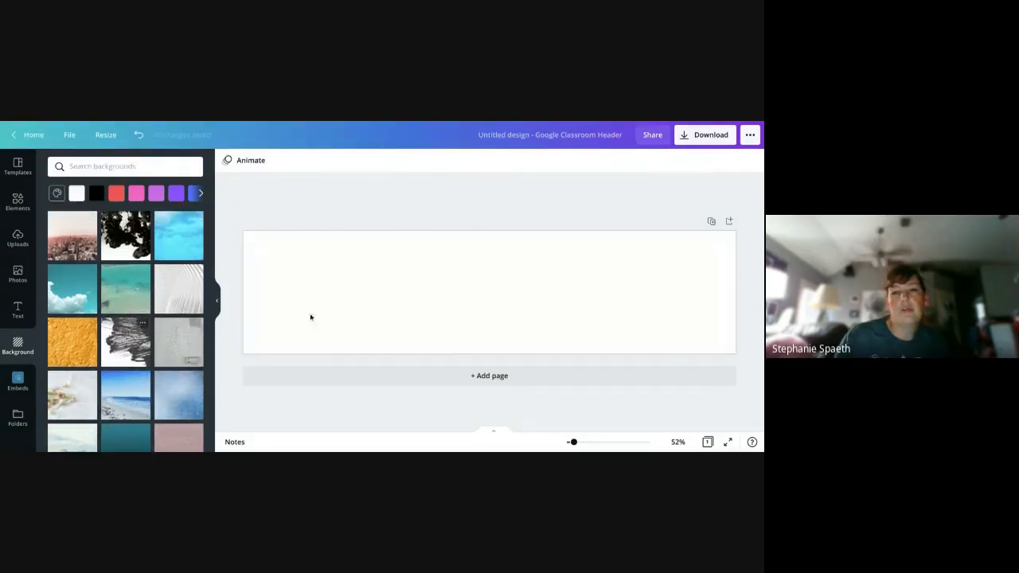
left_click(291, 308)
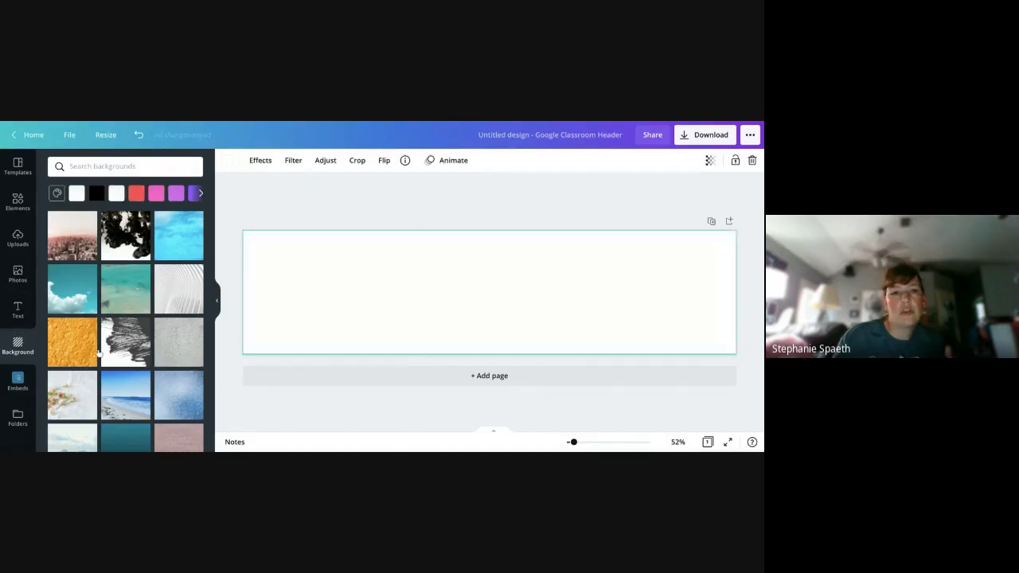
double_click(402, 282)
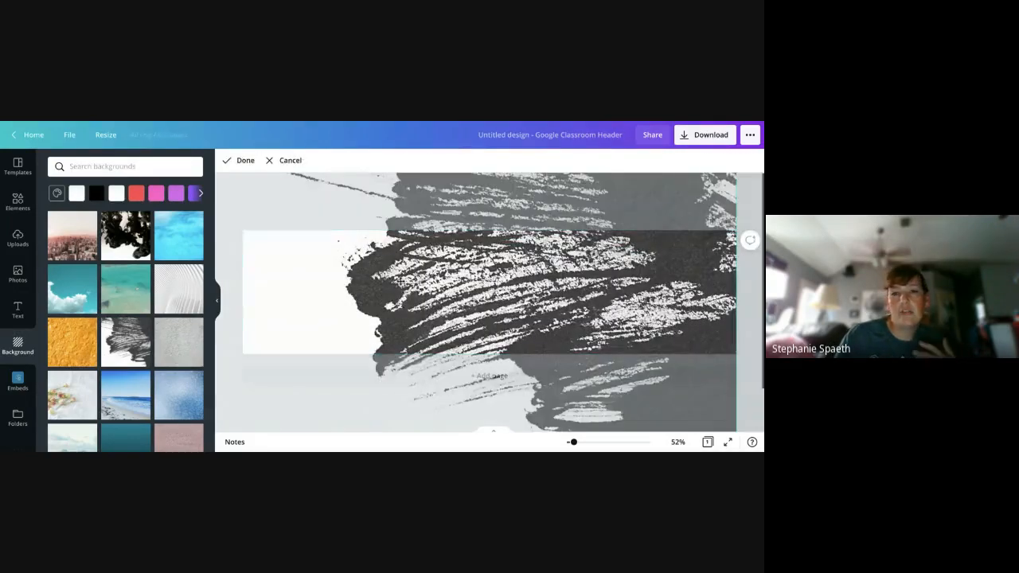
mouse_move(407, 265)
left_mouse_down()
mouse_move(409, 173)
mouse_move(337, 151)
mouse_move(294, 337)
mouse_move(264, 319)
left_mouse_up()
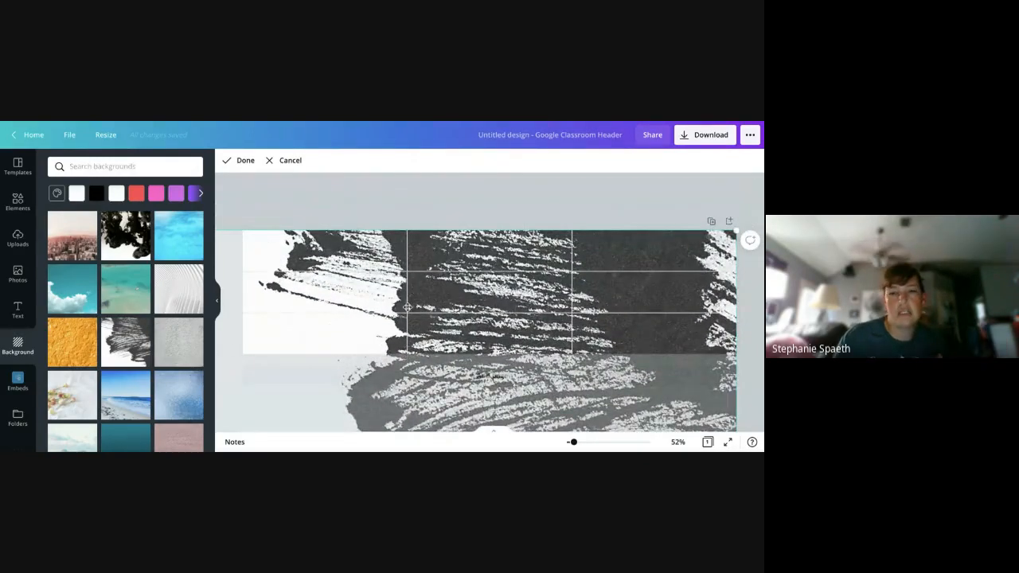
left_click_drag(489, 328, 538, 204)
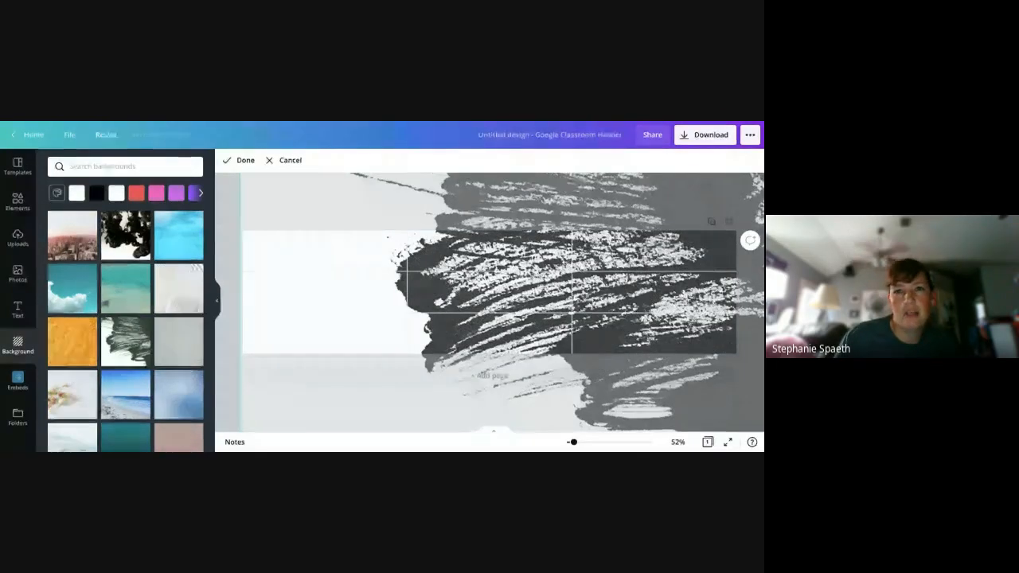
- Browse further through the background images and replace the brush-stroke background with the rainbow glitter image
scroll(114, 295, "down", 1)
scroll(114, 295, "down", 3)
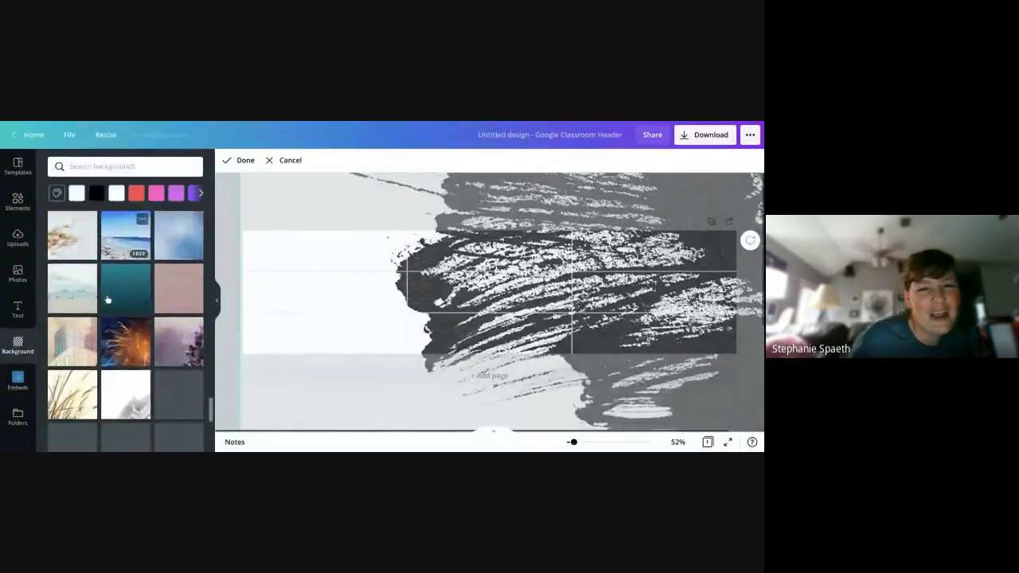
scroll(106, 299, "down", 2)
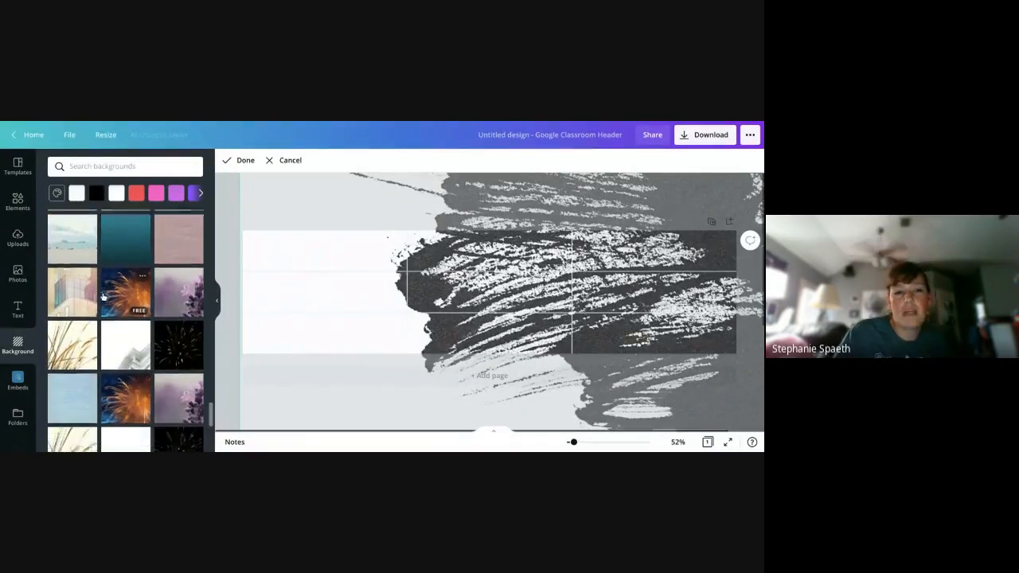
scroll(100, 295, "down", 2)
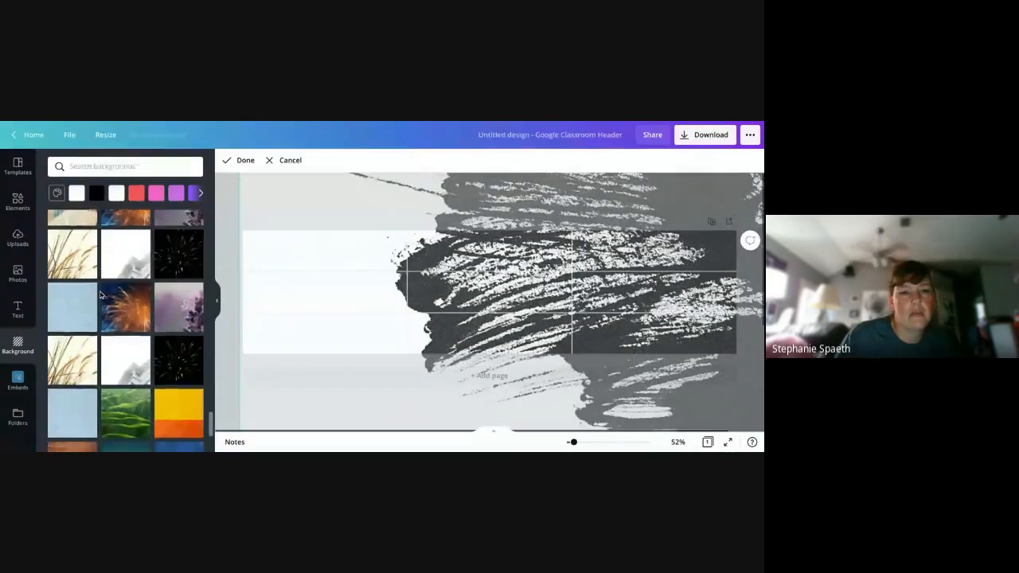
scroll(101, 295, "down", 3)
scroll(104, 311, "down", 2)
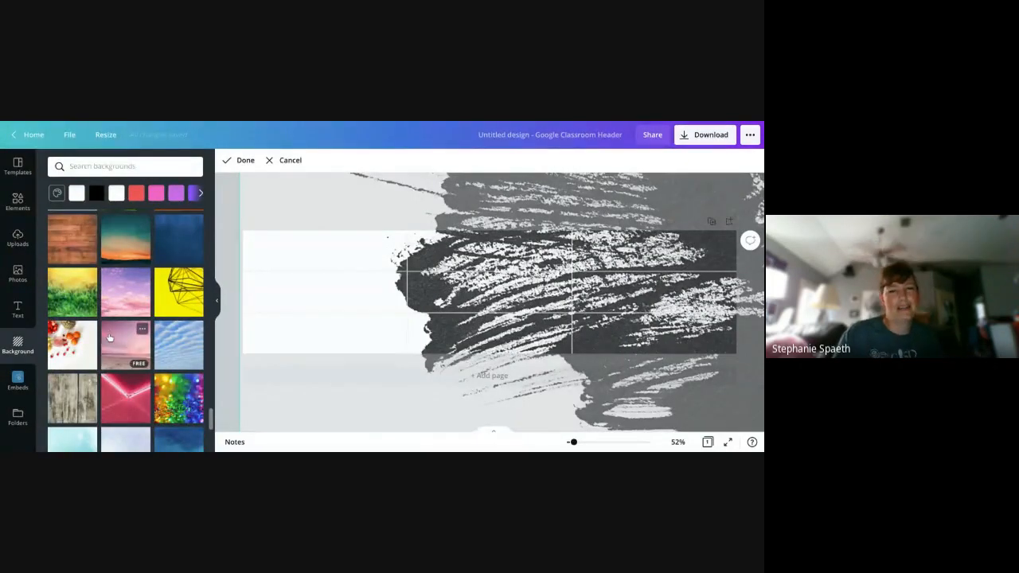
scroll(109, 334, "down", 2)
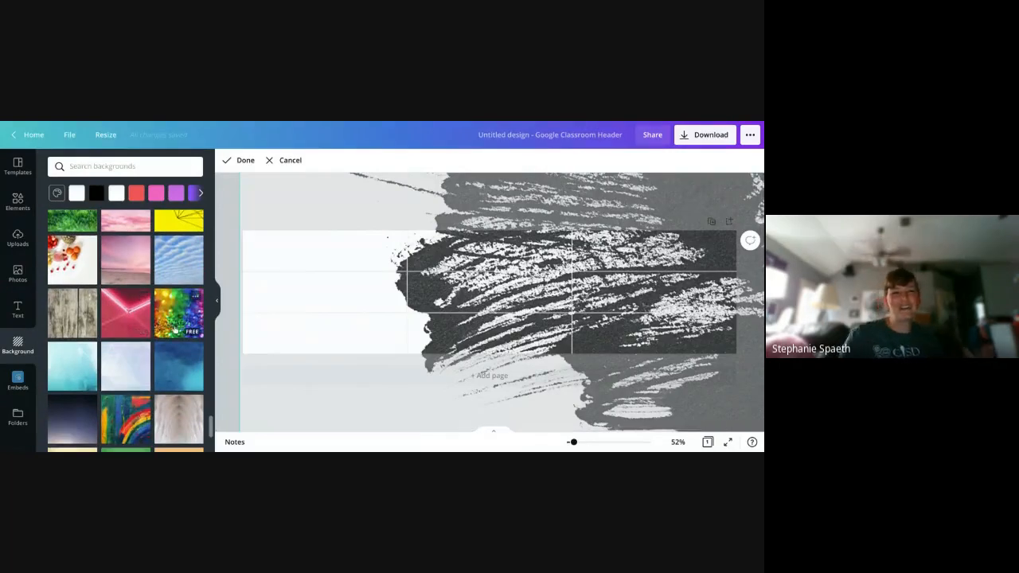
left_click(175, 328)
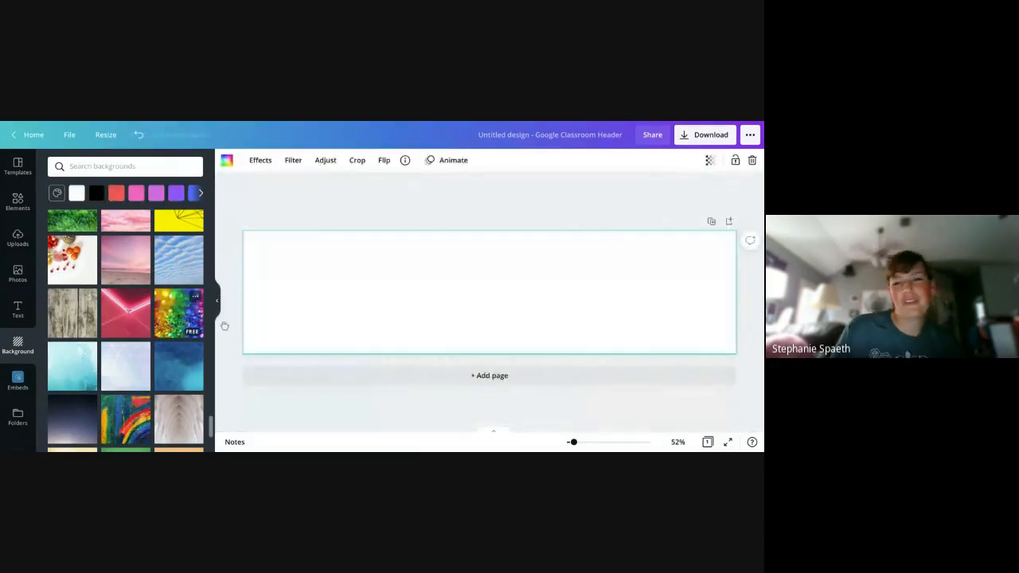
- Reposition the rainbow glitter image upward inside the header frame so the sharply focused glitter fills its middle
double_click(494, 312)
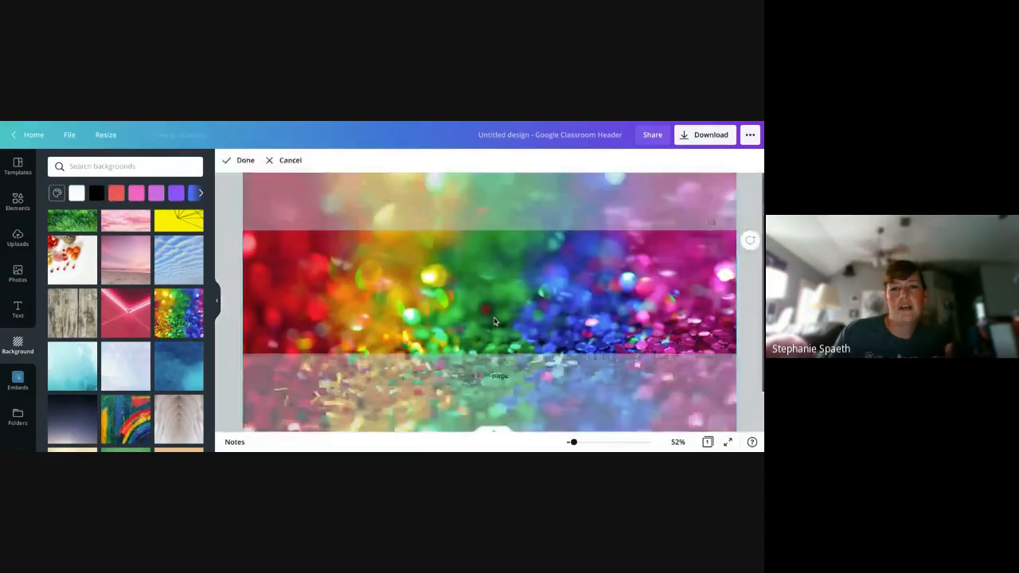
left_click_drag(496, 297, 491, 216)
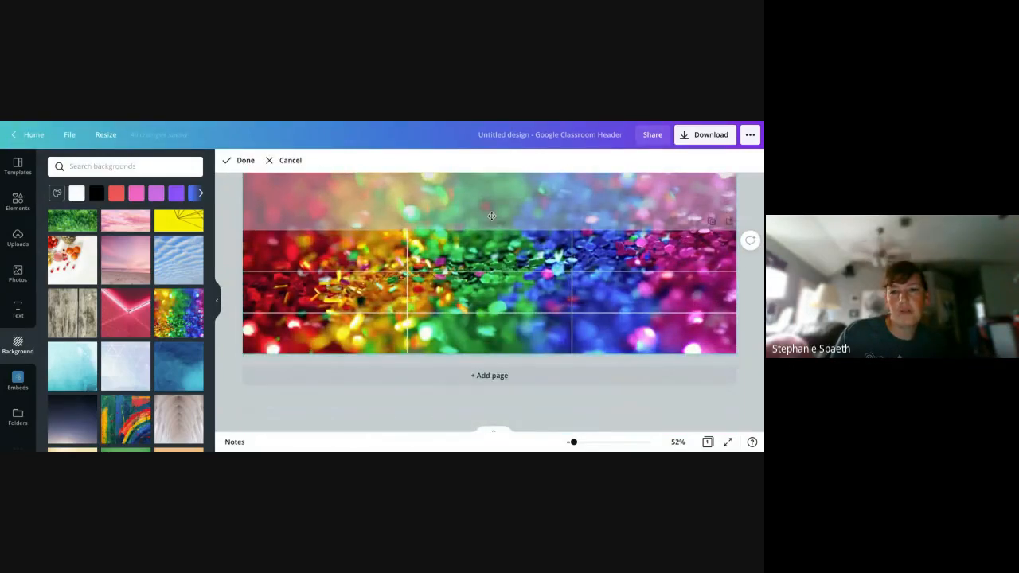
left_click_drag(478, 301, 474, 329)
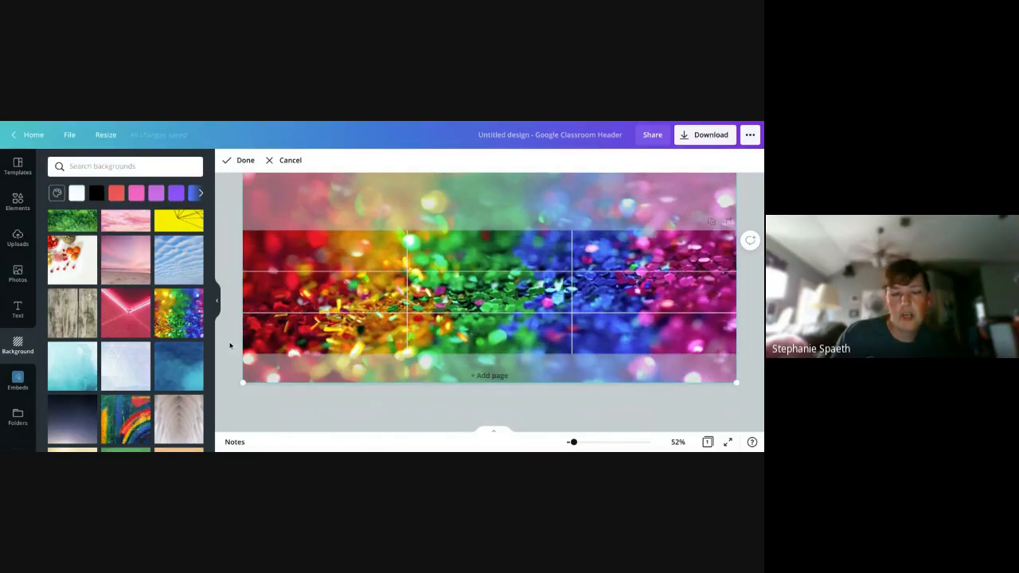
left_click(230, 344)
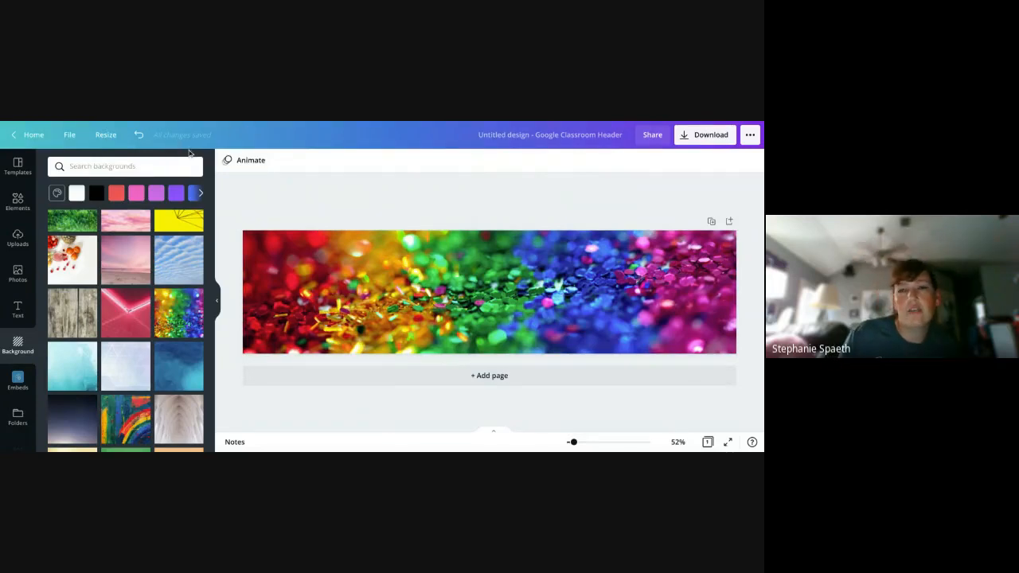
- Rename the design as Practice Header
left_click(603, 129)
key("BackSpace")
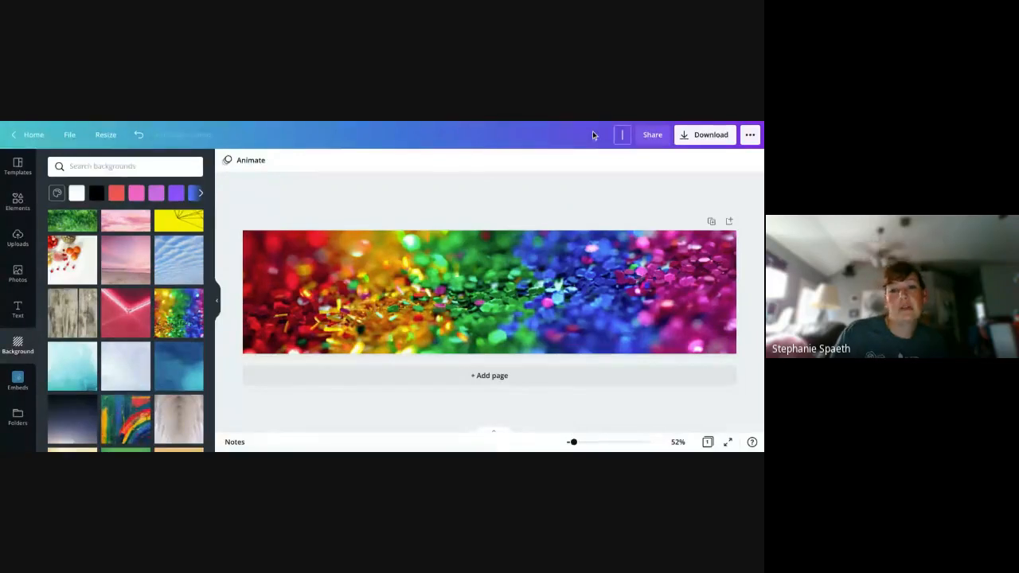
type("PR")
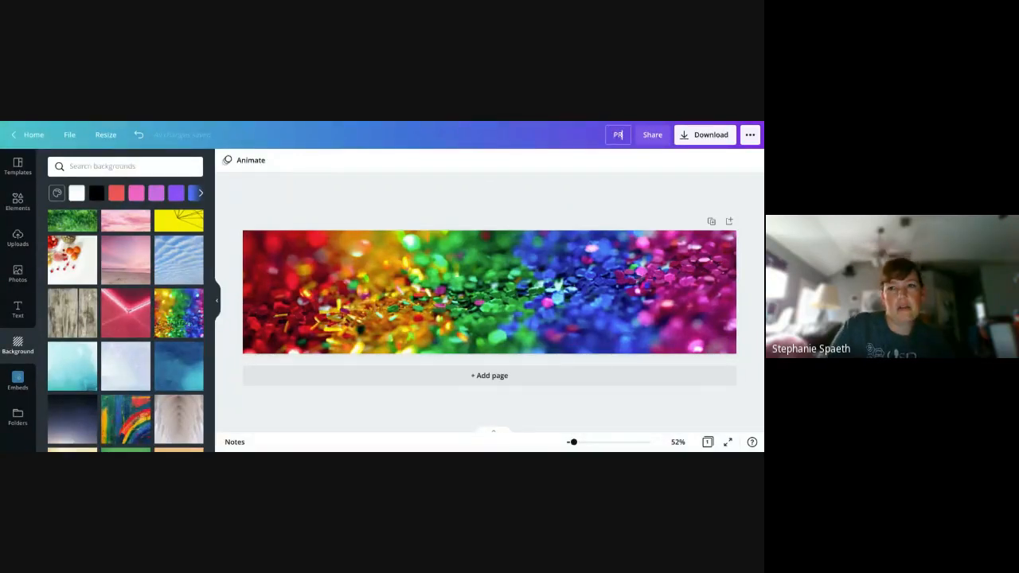
type("acti")
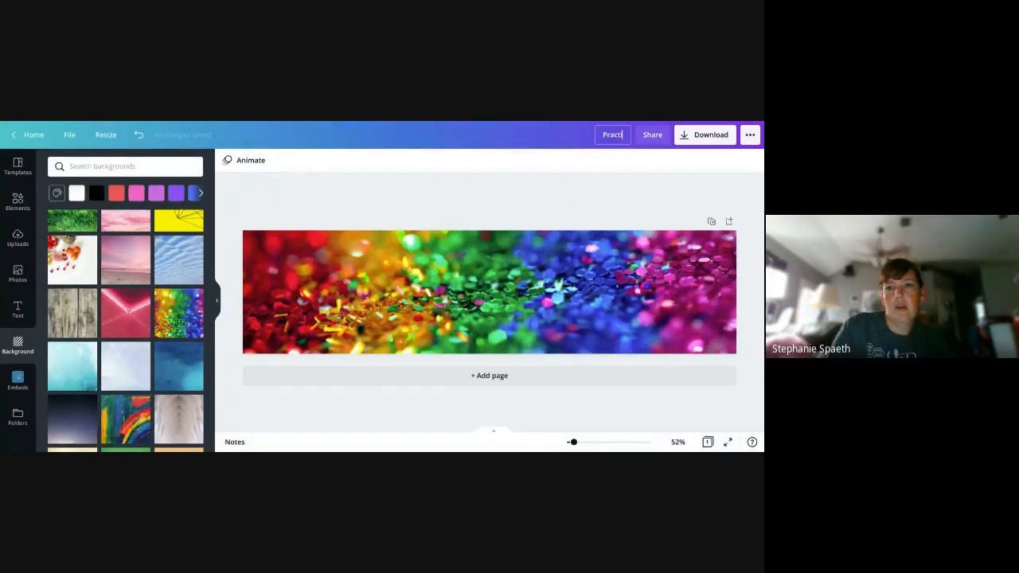
type("ce Header")
key("Return")
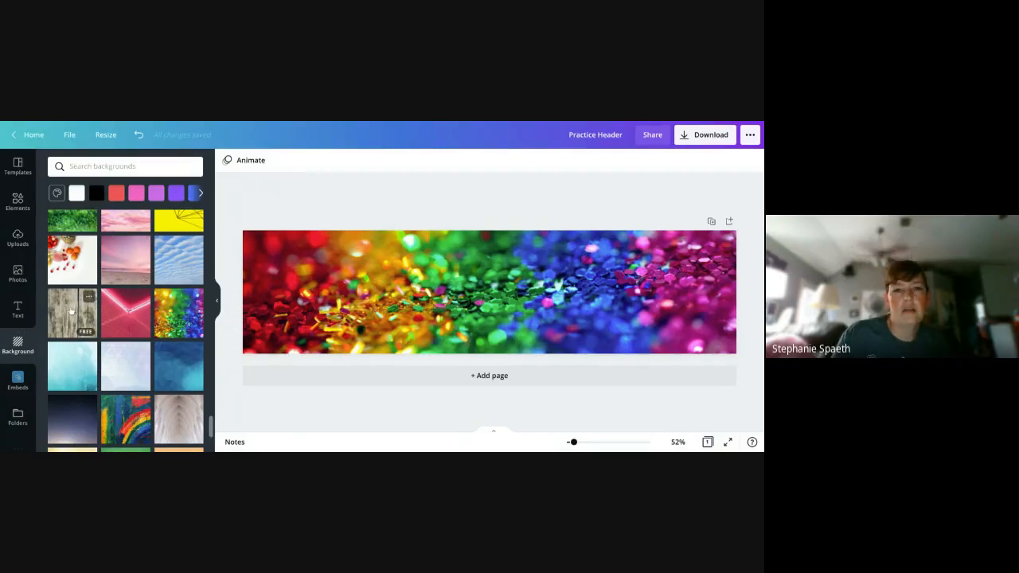
- Add three copies of the trending photo of the woman stretching her arm to the header
left_click(22, 277)
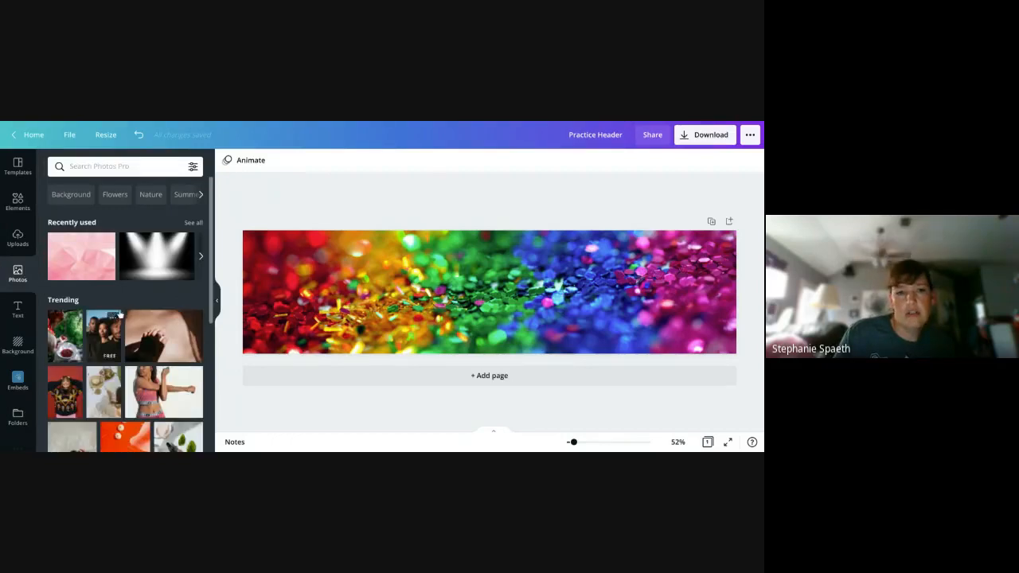
scroll(121, 313, "down", 1)
left_click(188, 319)
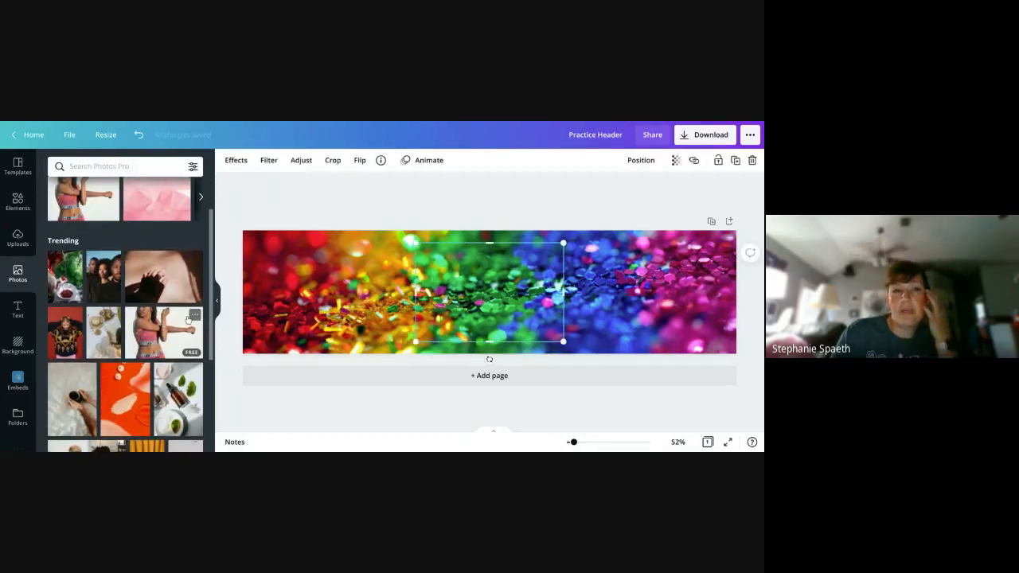
left_click(185, 333)
left_click(185, 333)
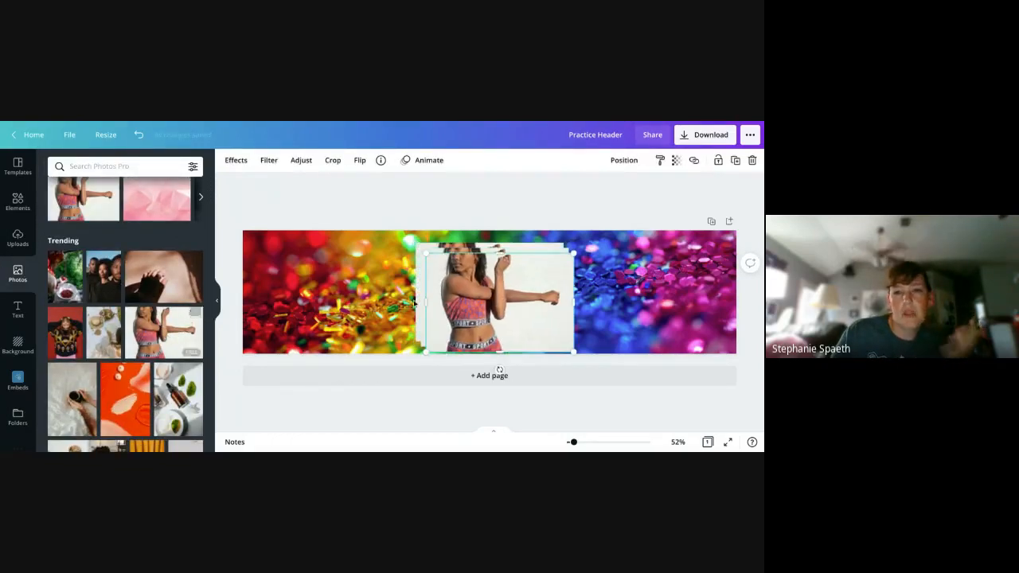
- Delete all copies of the stretching woman photo from the header
key("Delete")
left_click(497, 302)
key("Delete")
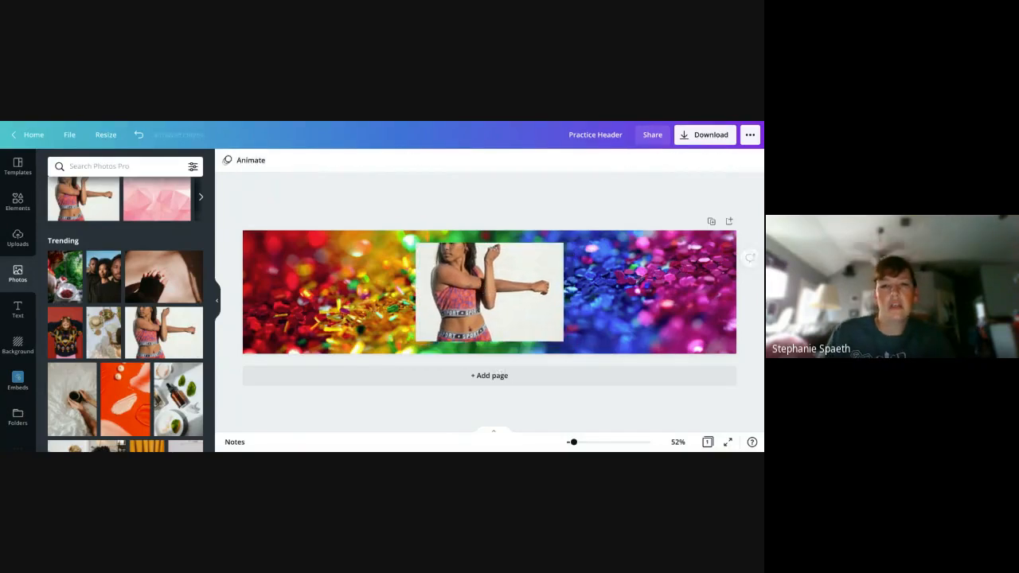
left_click(478, 293)
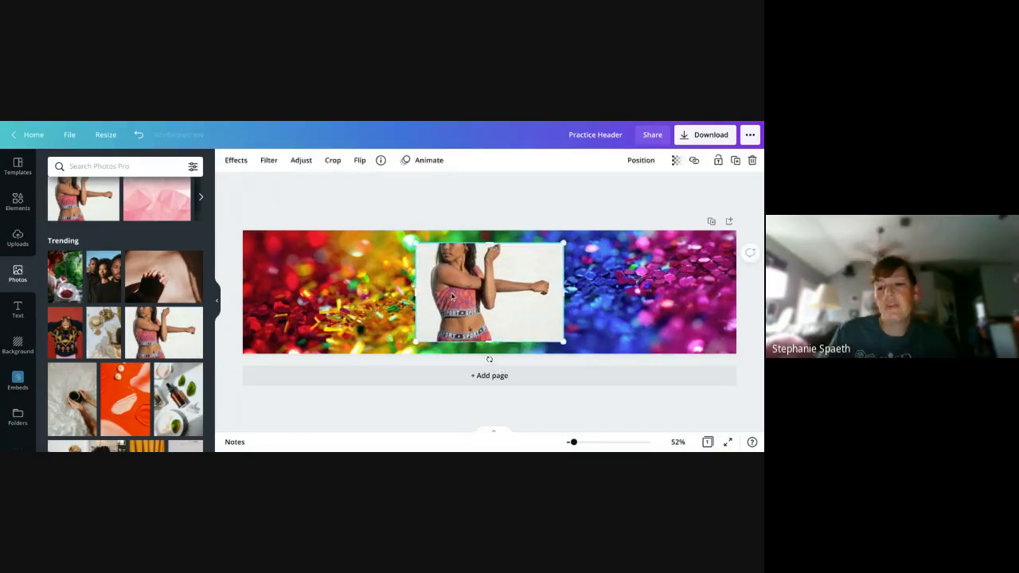
key("Delete")
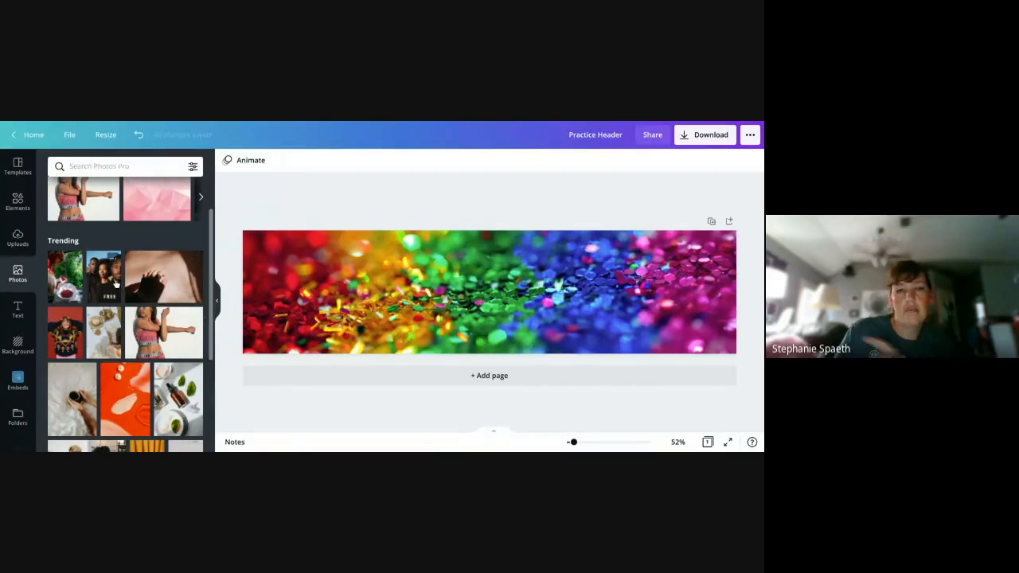
- Browse the trending photos, add the pink cupcakes photo to the header and delete it again
scroll(118, 287, "down", 10)
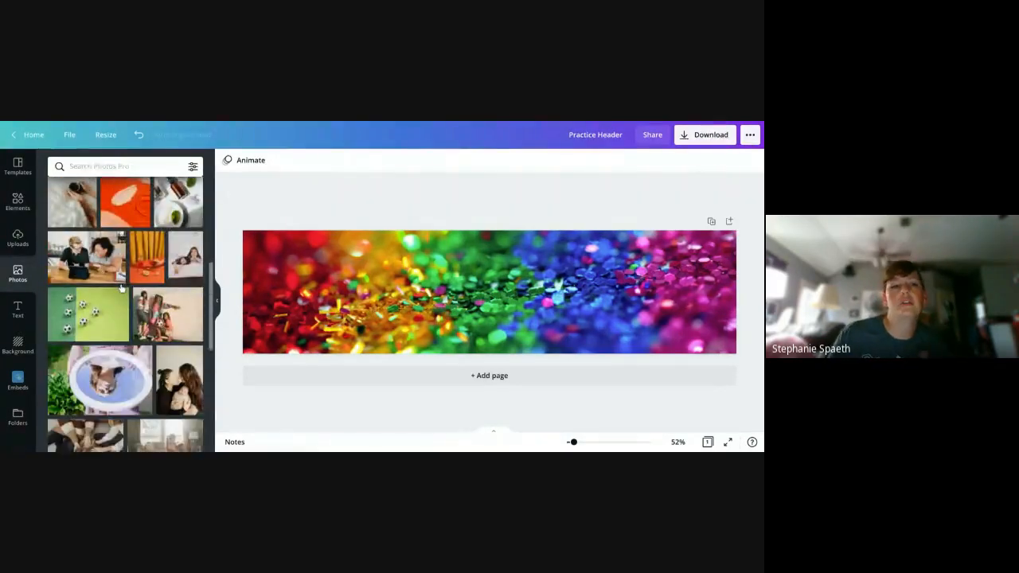
scroll(122, 288, "down", 10)
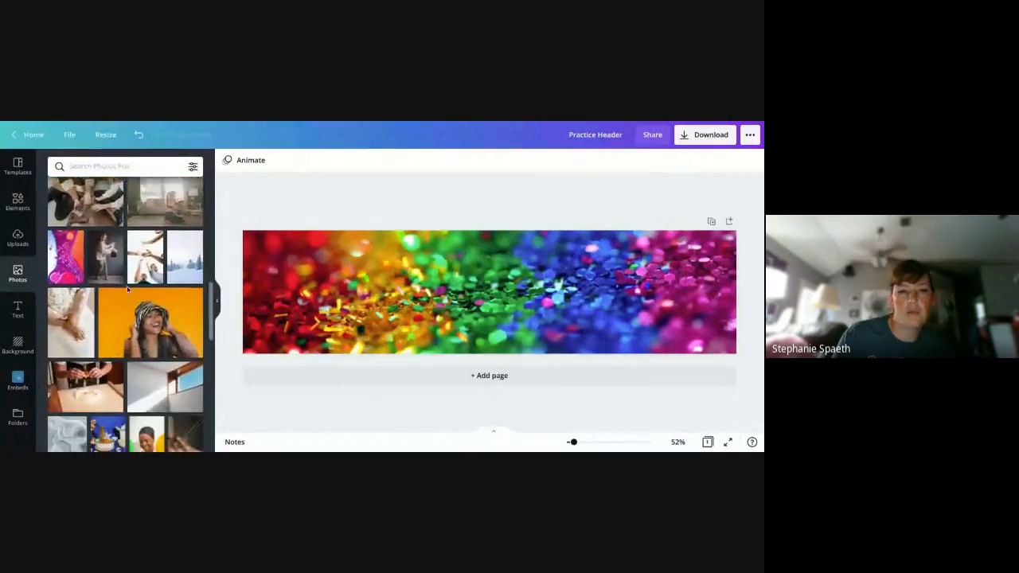
scroll(128, 289, "down", 10)
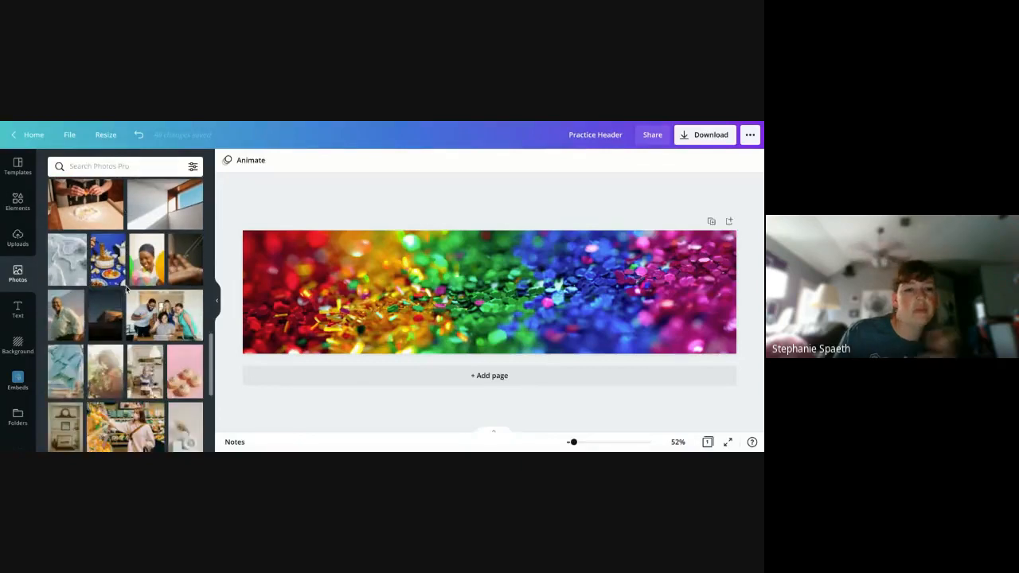
scroll(127, 291, "down", 2)
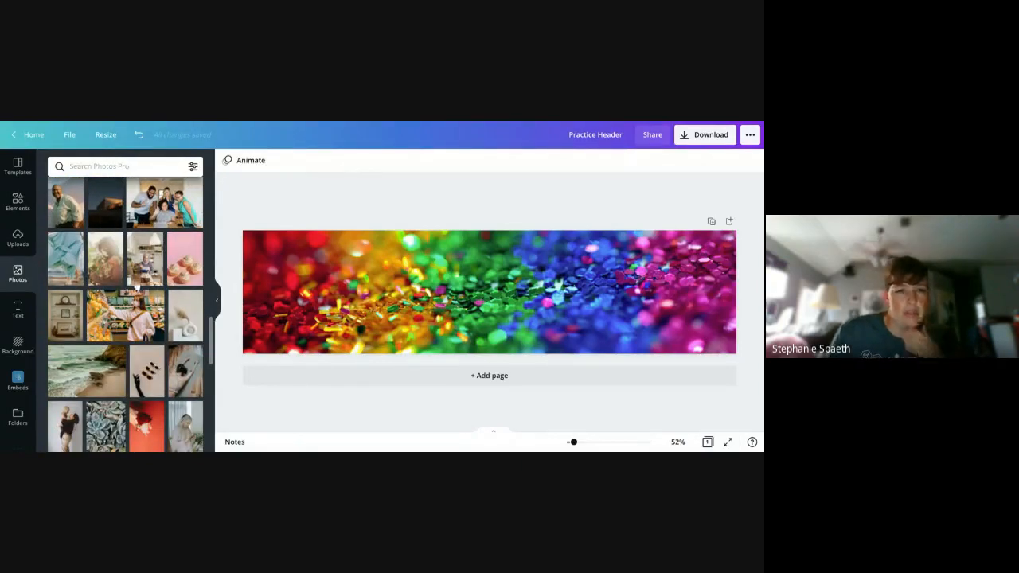
left_click(185, 275)
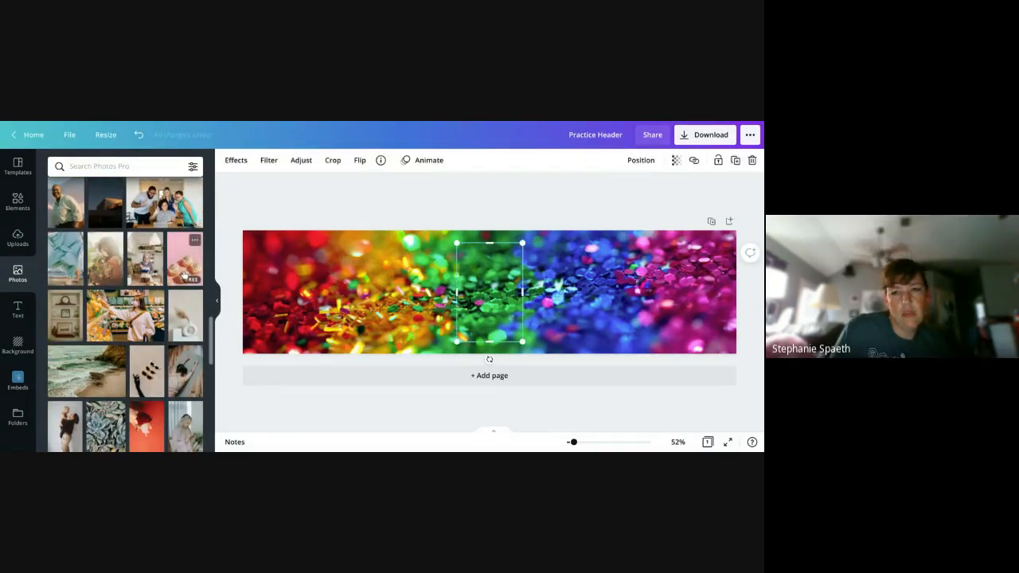
key("Delete")
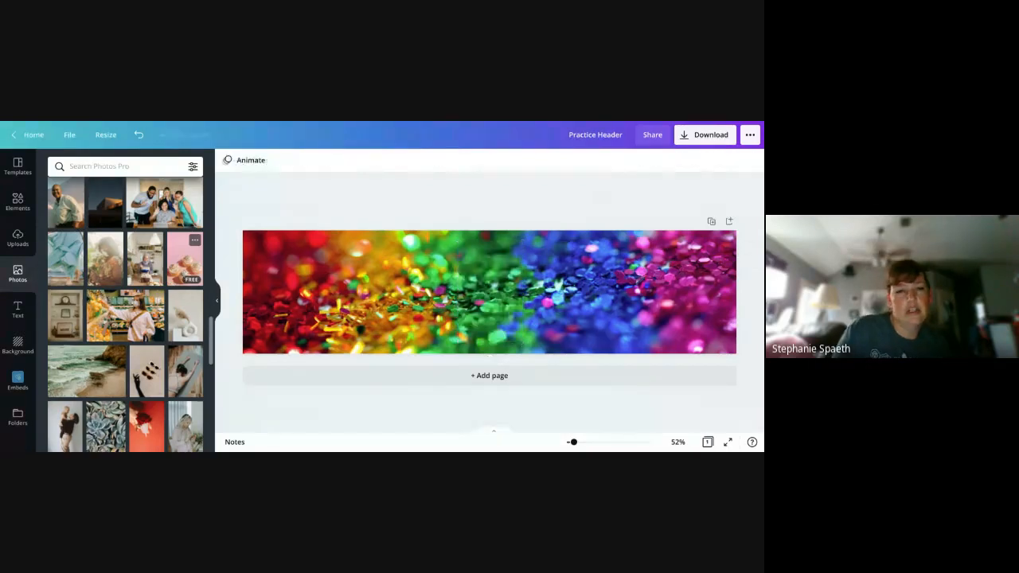
- Browse further down through the trending stock photos
scroll(127, 335, "down", 10)
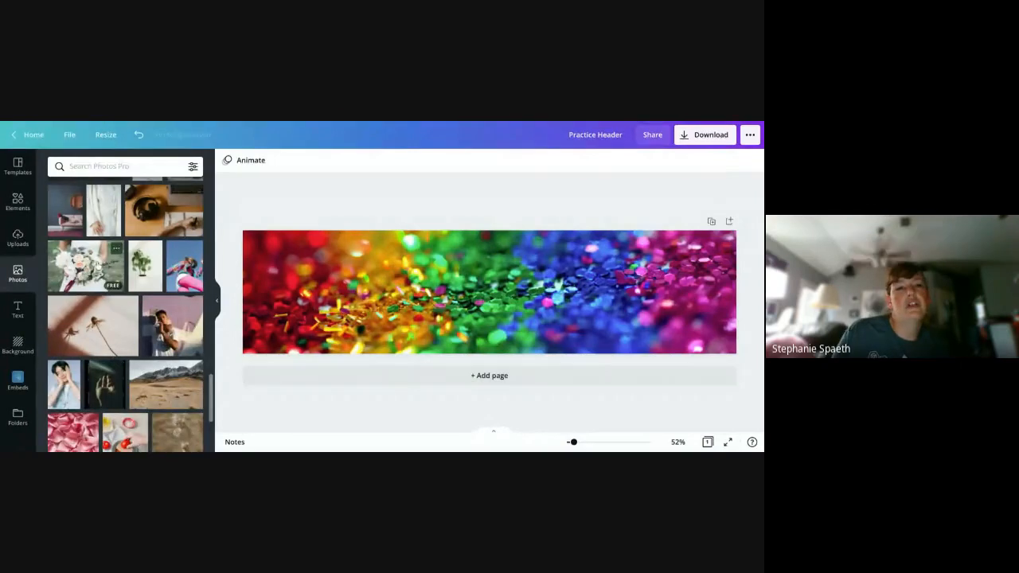
scroll(114, 321, "down", 2)
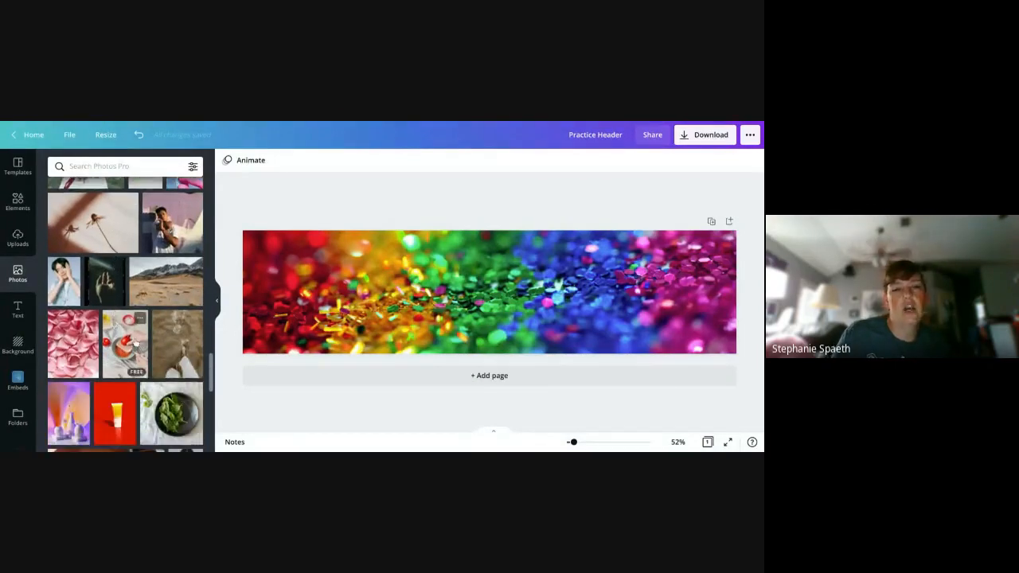
scroll(171, 395, "down", 3)
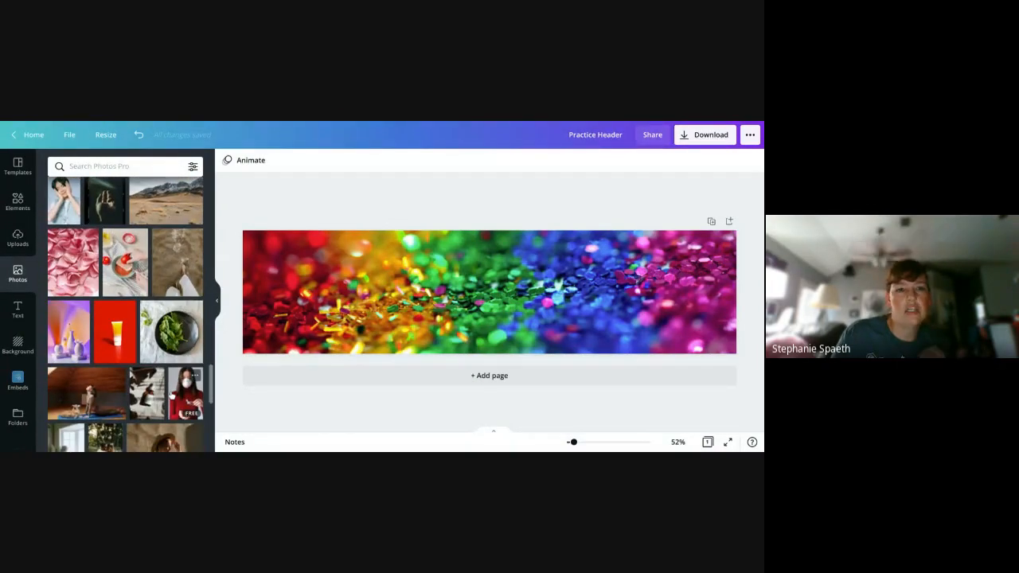
scroll(170, 396, "down", 1)
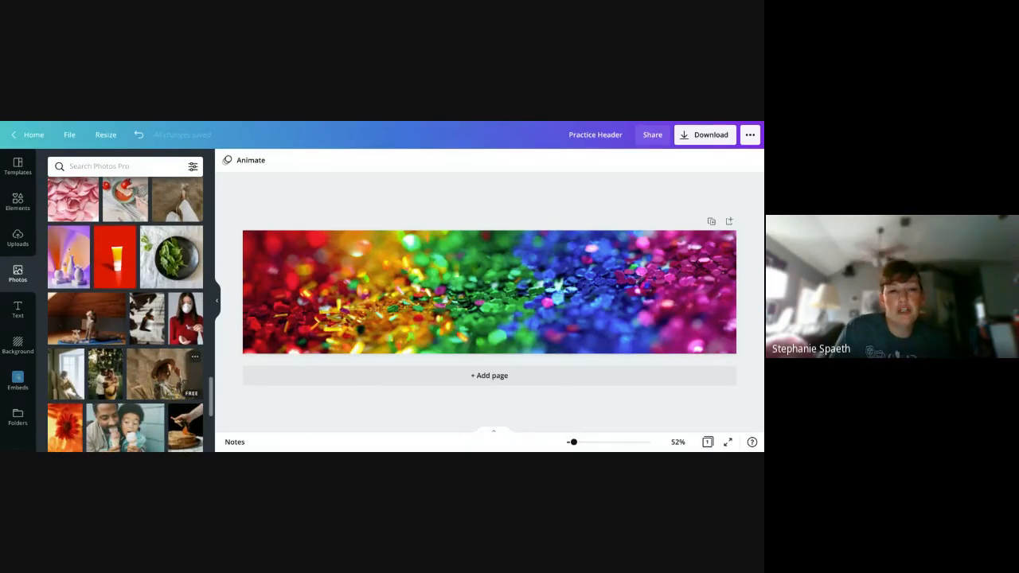
scroll(168, 390, "down", 5)
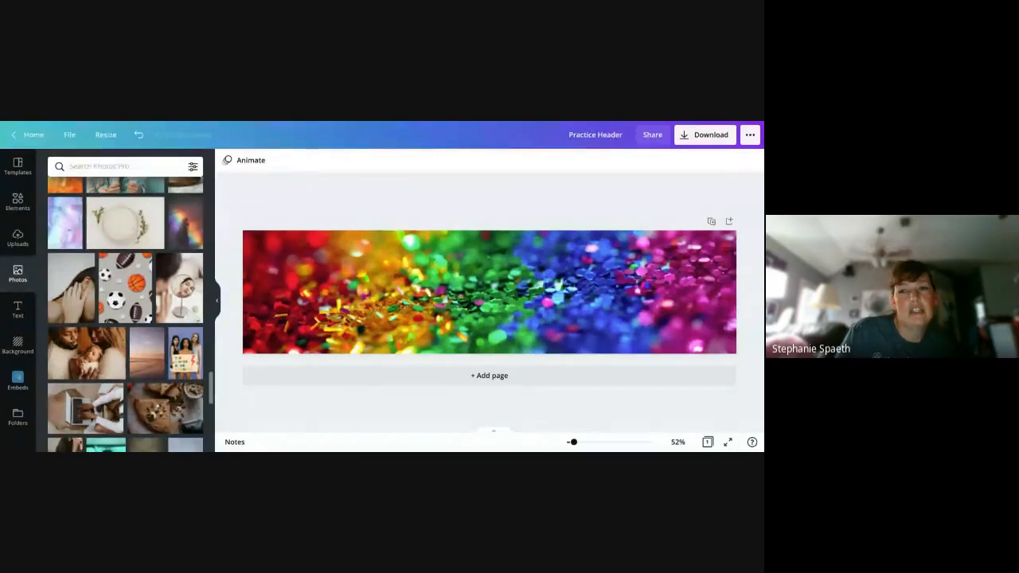
scroll(144, 351, "down", 2)
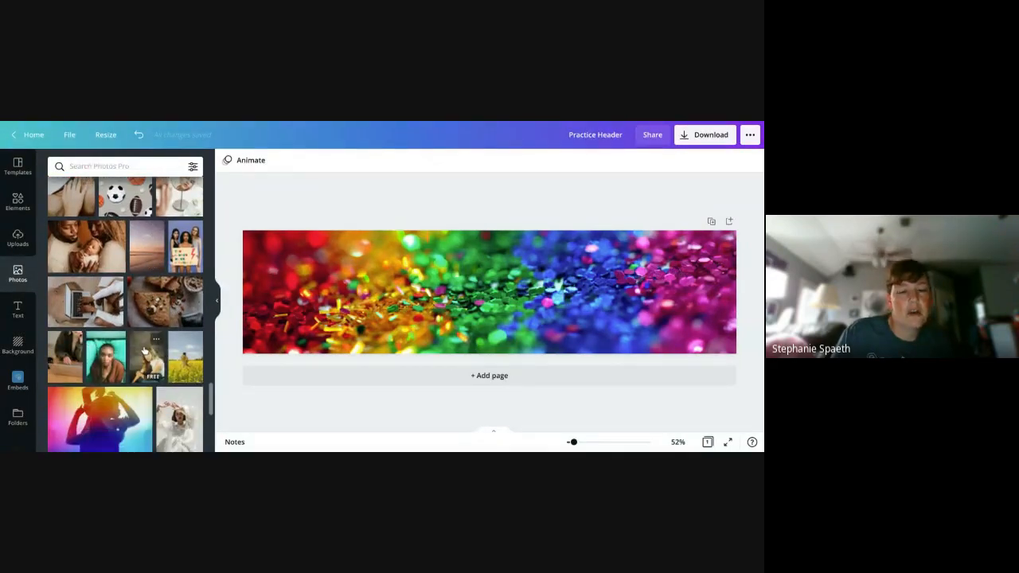
scroll(144, 351, "down", 4)
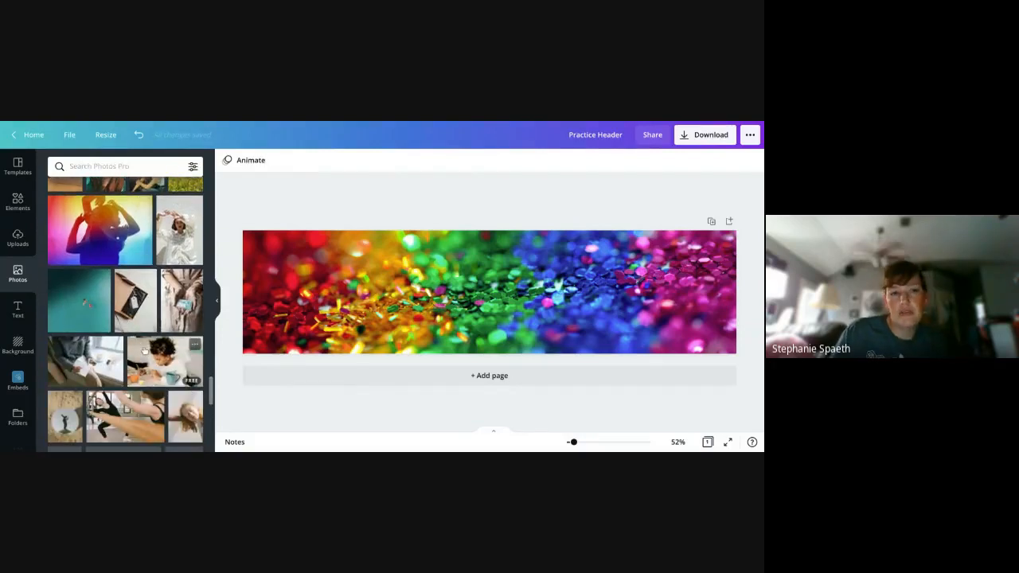
- Look through the uploaded images, from the recent screenshots down to the school logos
left_click(21, 241)
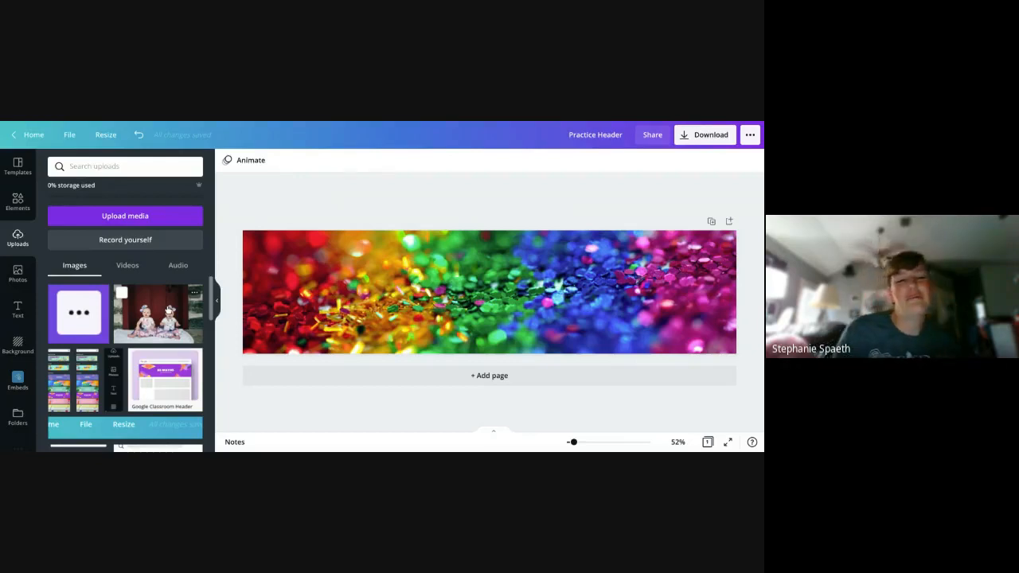
scroll(168, 309, "down", 5)
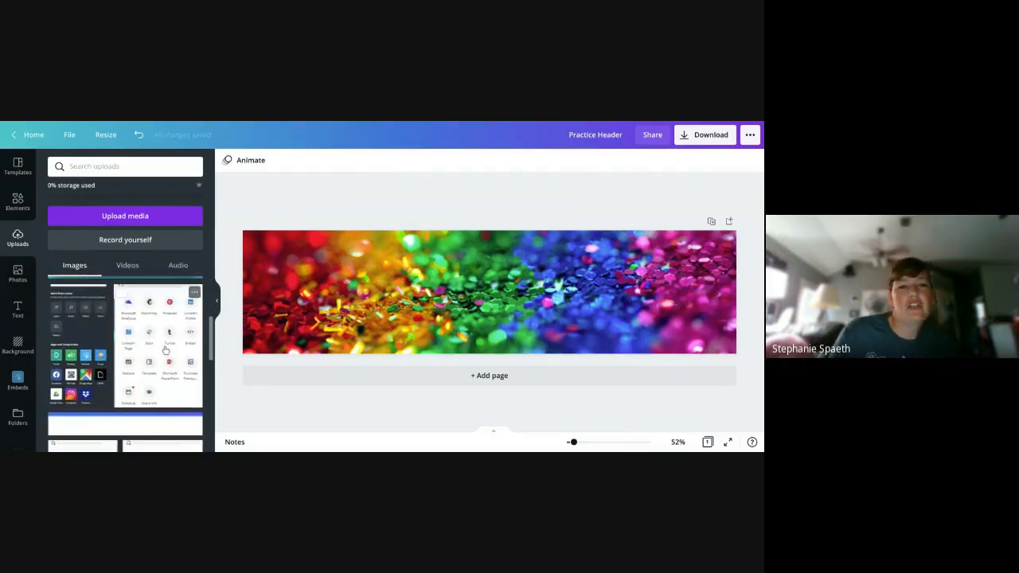
scroll(166, 350, "down", 5)
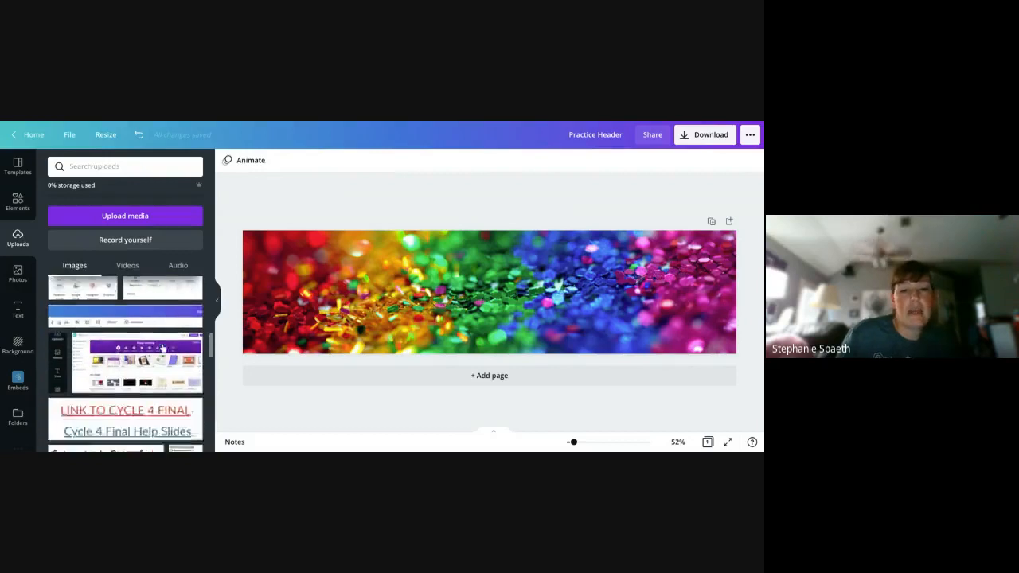
scroll(163, 348, "down", 10)
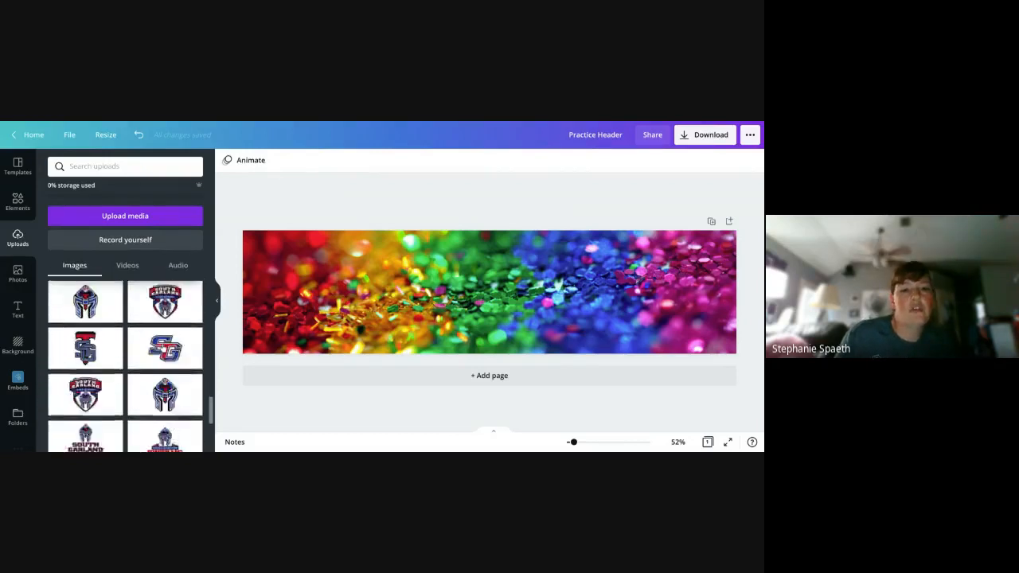
scroll(162, 346, "down", 5)
scroll(159, 338, "up", 15)
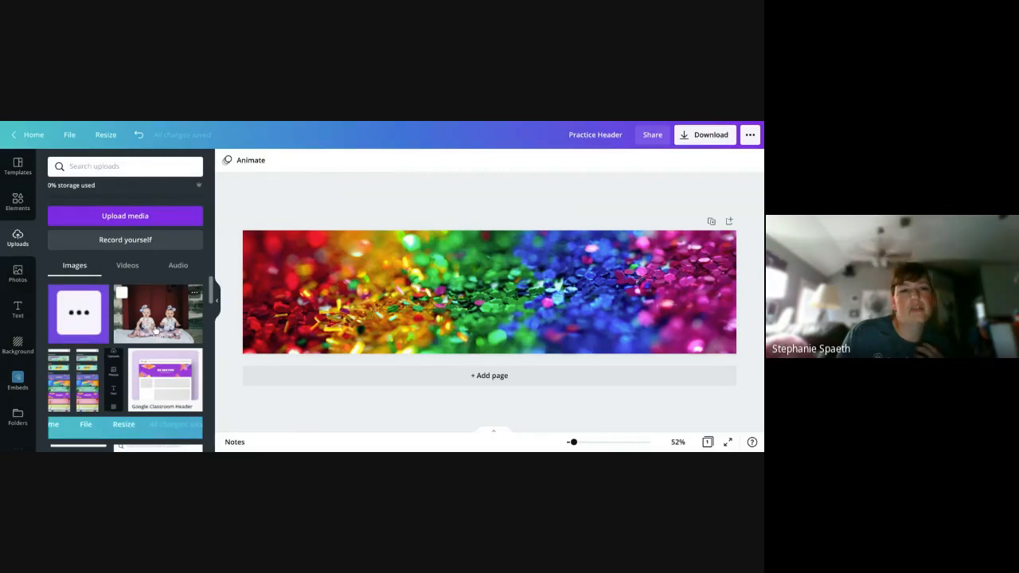
- Check the uploaded videos and audio, and return to the uploaded images
left_click(133, 270)
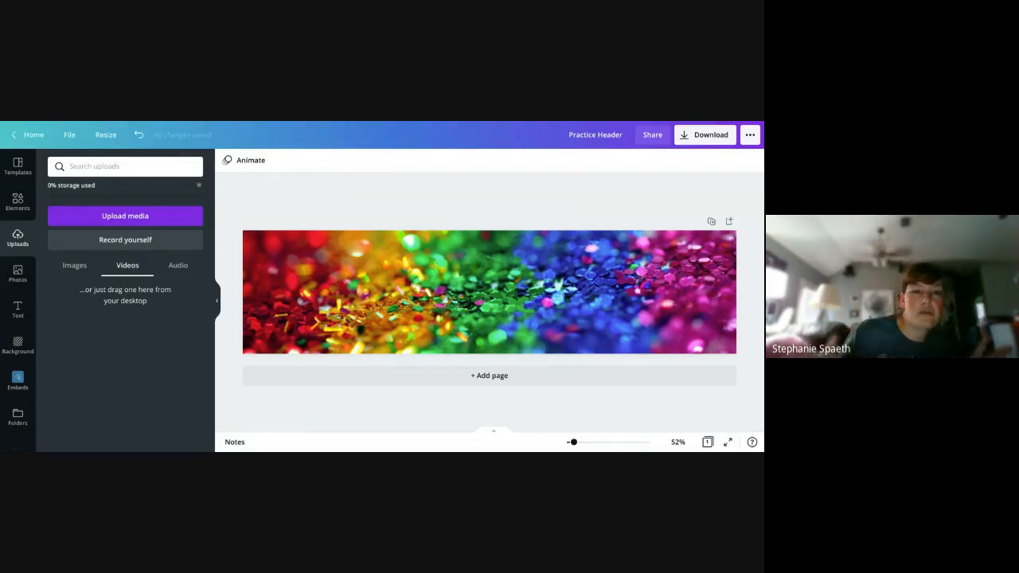
left_click(172, 268)
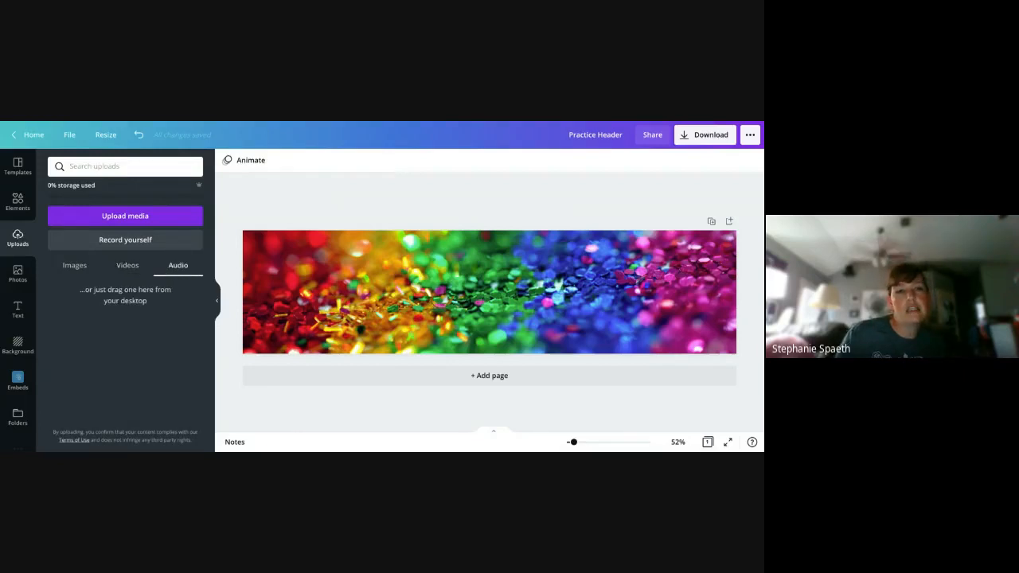
left_click(77, 271)
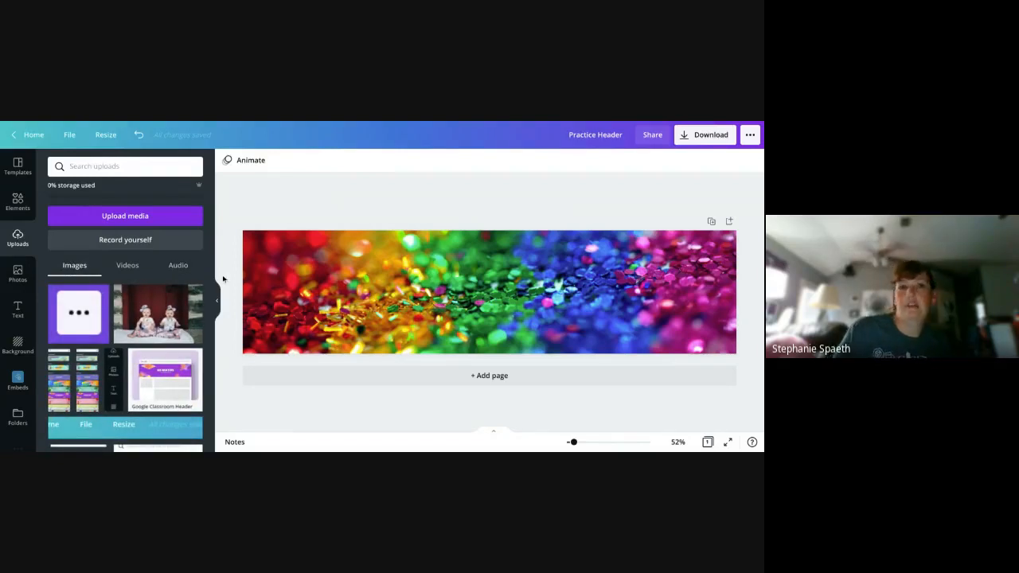
mouse_move(182, 195)
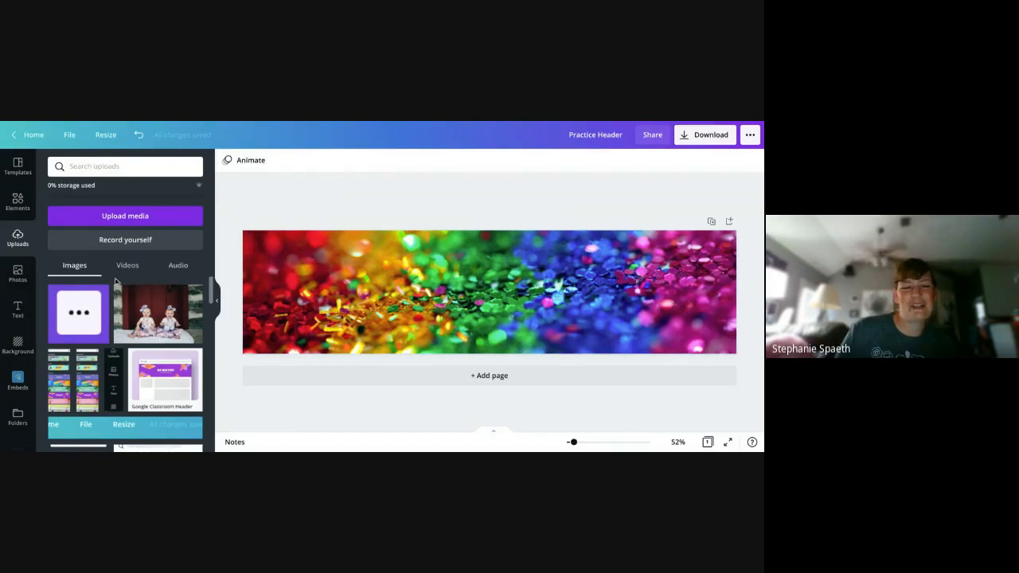
- Look over the element categories, from lines and shapes down to frames and grids
left_click(23, 205)
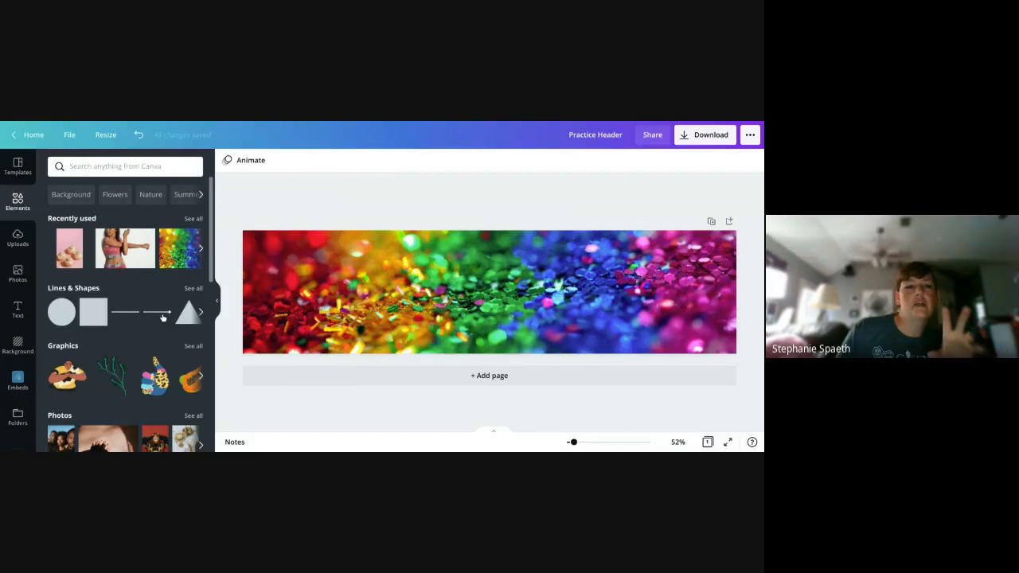
scroll(162, 318, "down", 5)
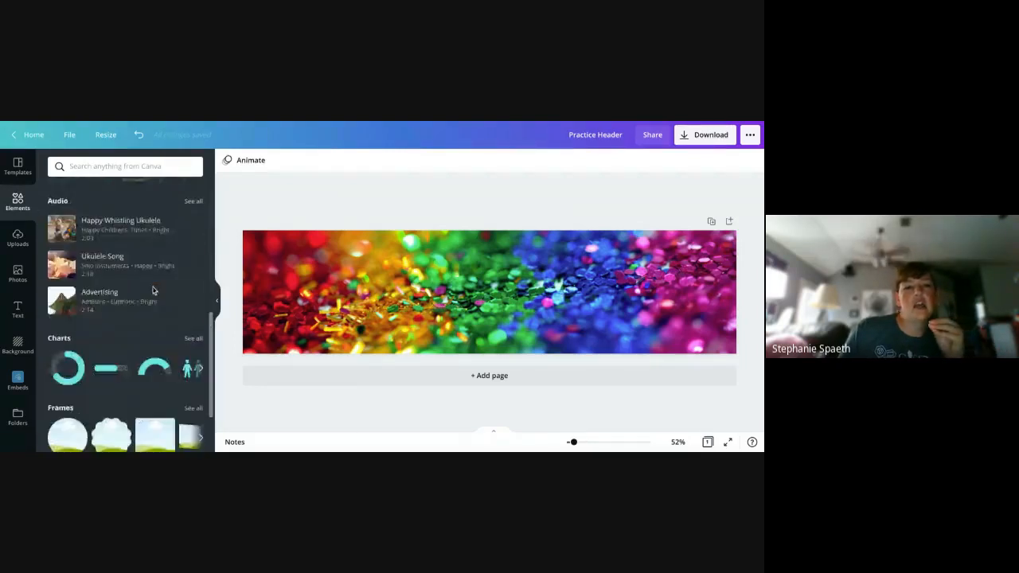
scroll(149, 309, "down", 3)
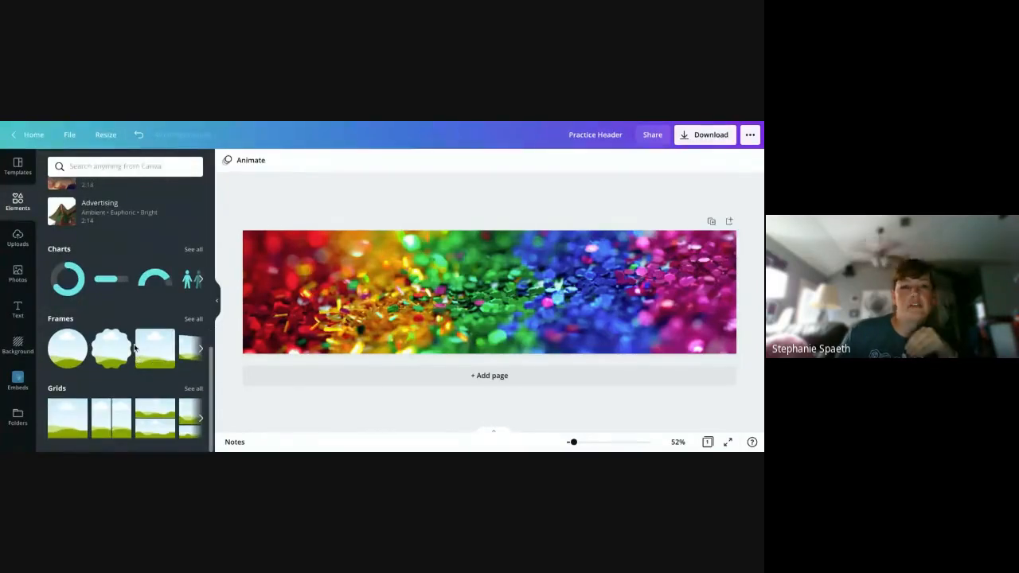
scroll(137, 354, "up", 8)
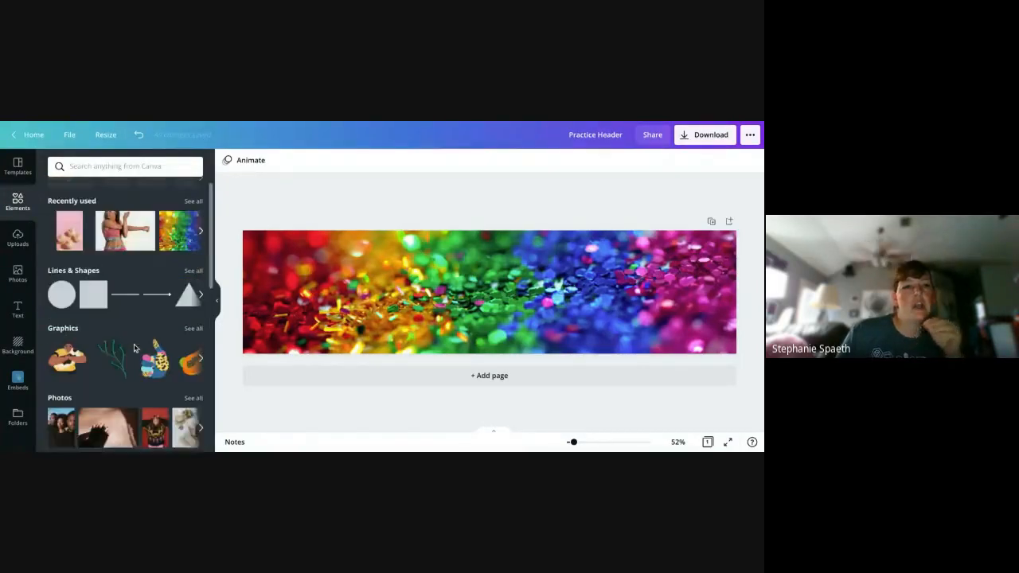
- Search the elements for chemistry and look through the matching graphics and photos
left_click(138, 167)
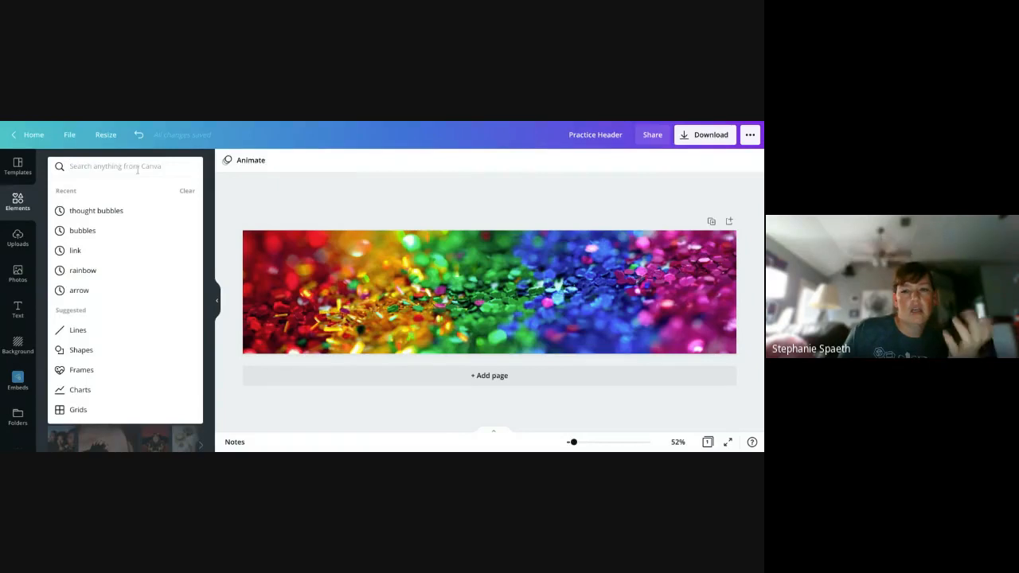
type("chemist")
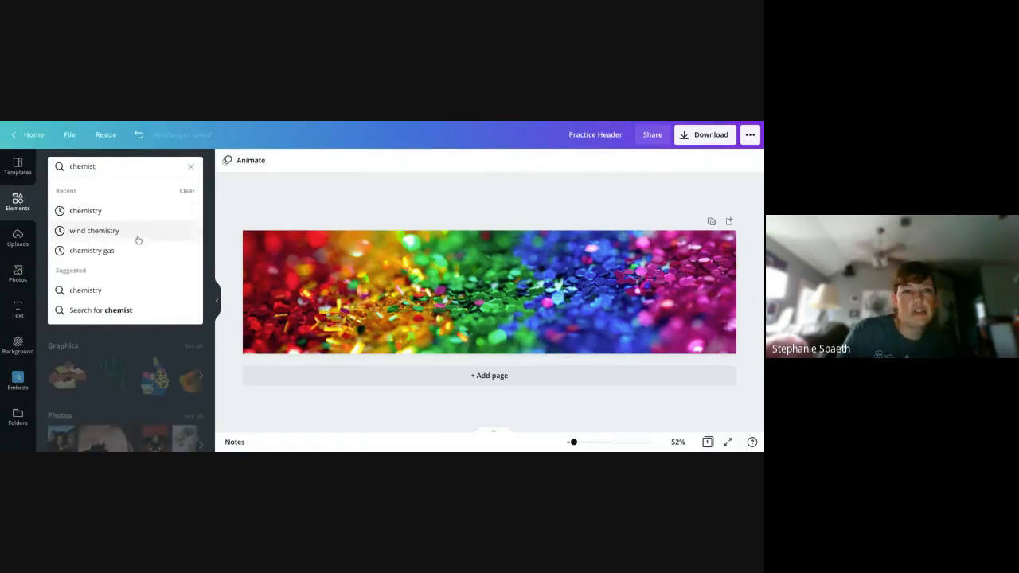
left_click(136, 211)
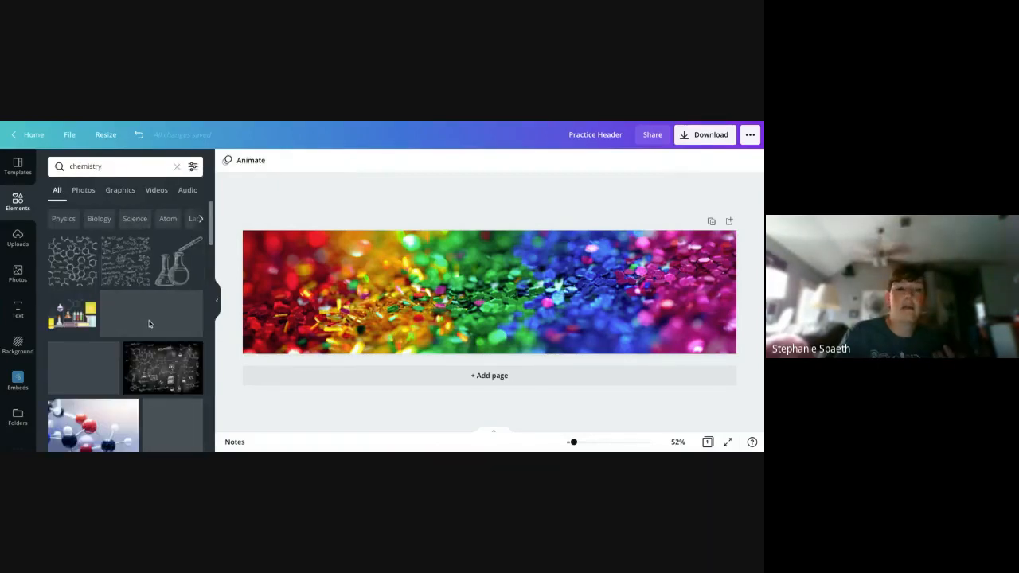
scroll(149, 323, "down", 1)
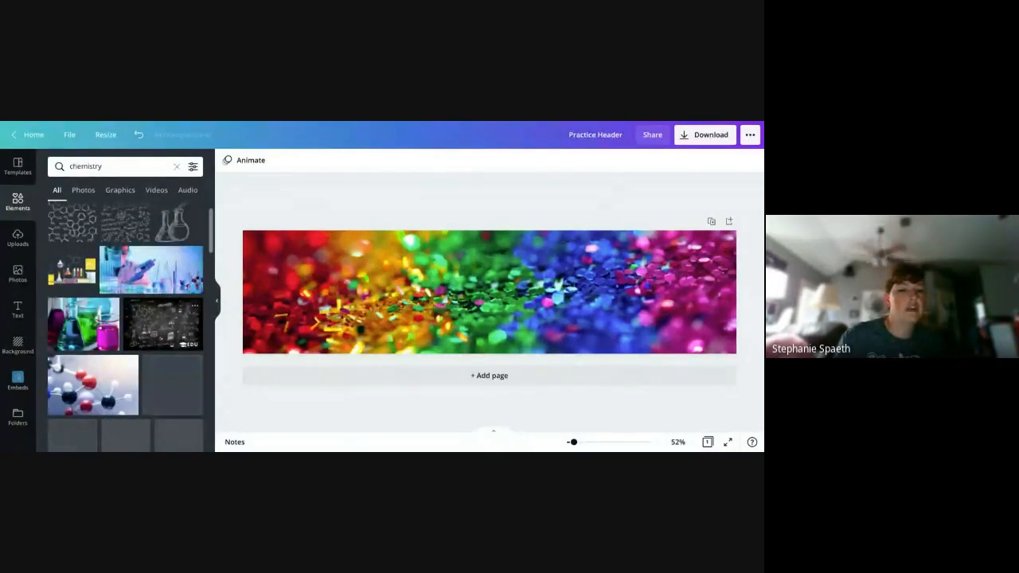
- Delete the rainbow glitter background and place the chemistry formulas graphic left of the header's centre
left_click(362, 302)
key("Delete")
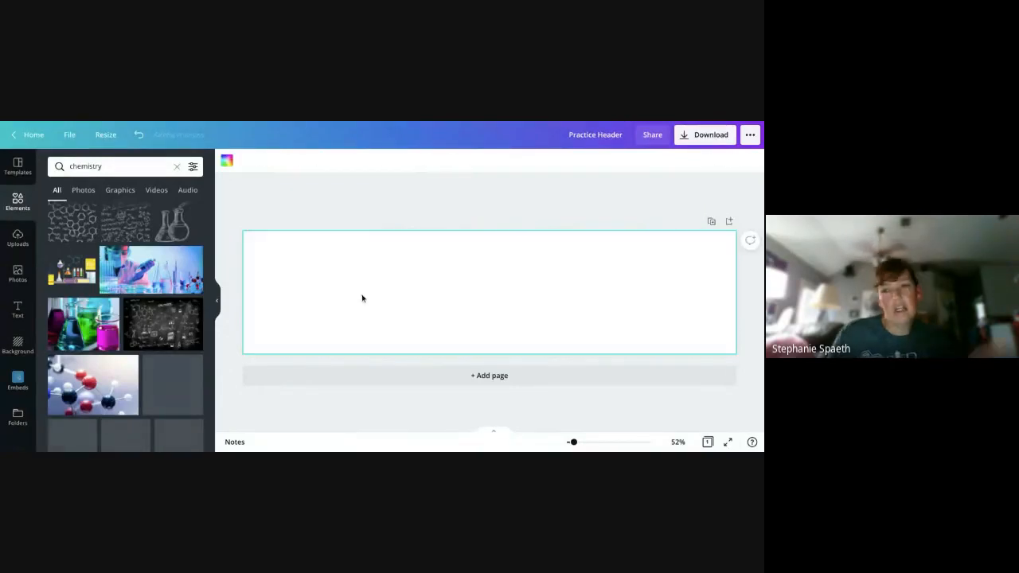
left_click(125, 230)
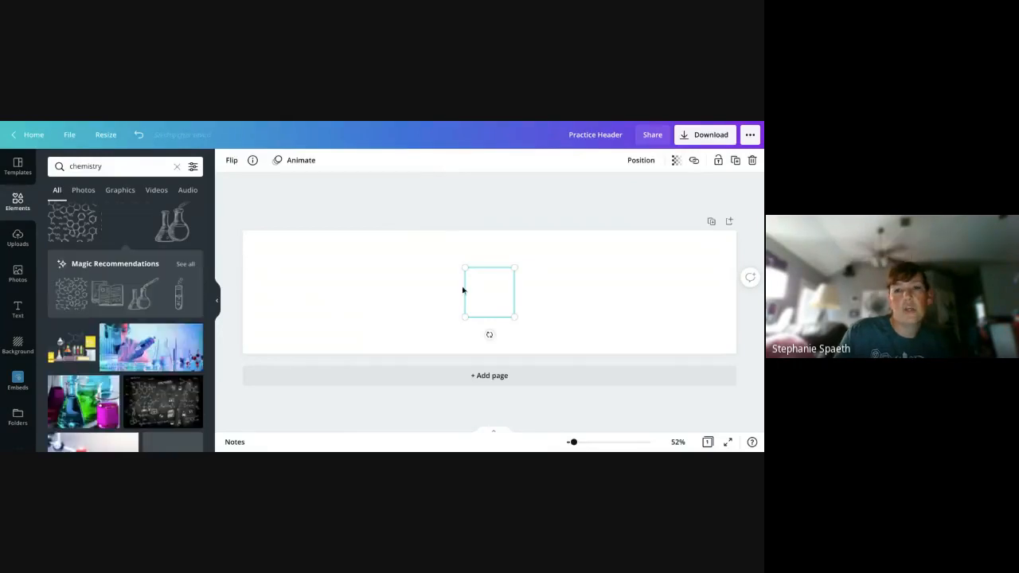
left_click_drag(465, 289, 397, 270)
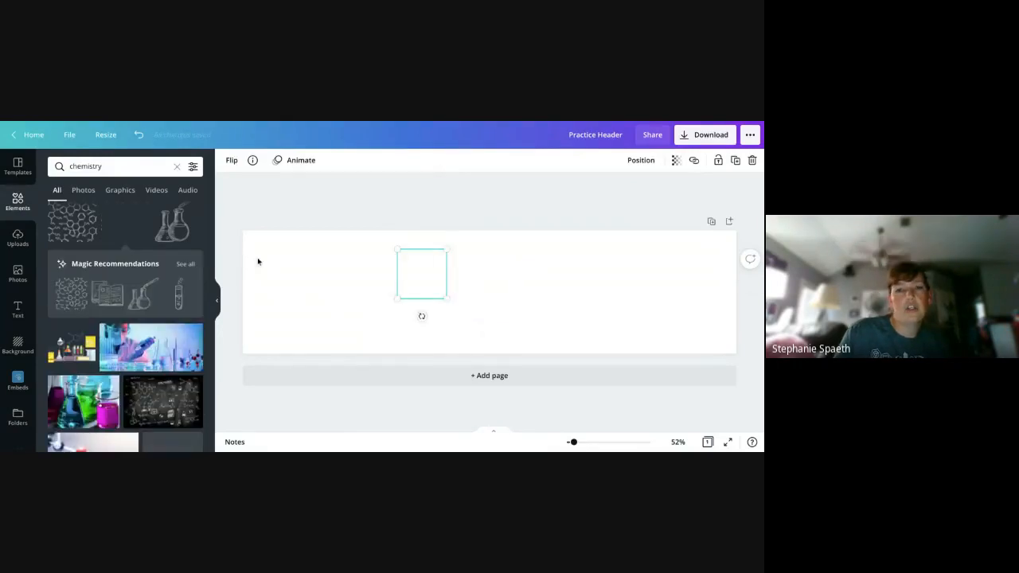
- Try a black header background behind the formulas graphic, reposition the graphic, and remove the black again
left_click(316, 291)
left_click(227, 160)
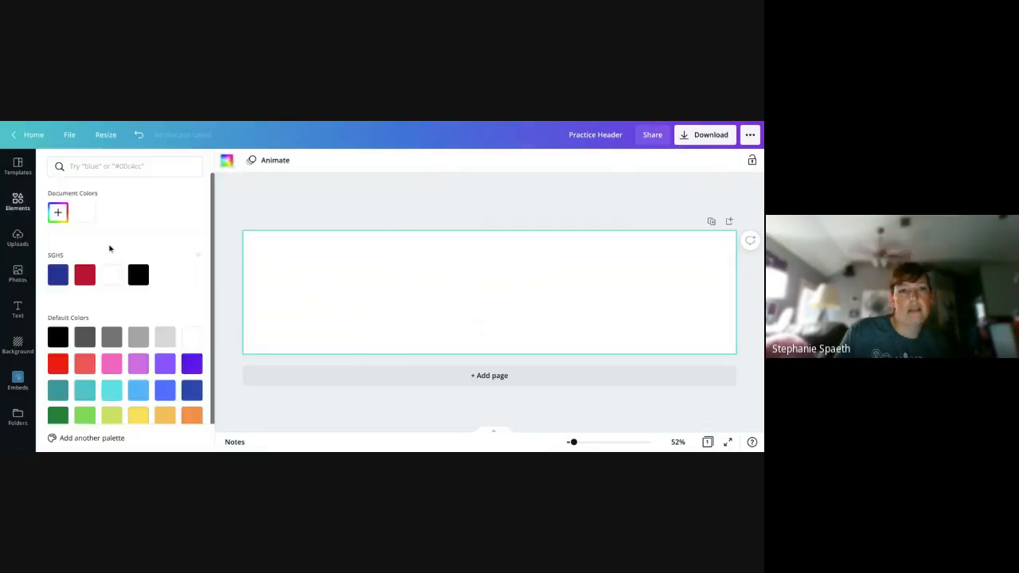
left_click(138, 275)
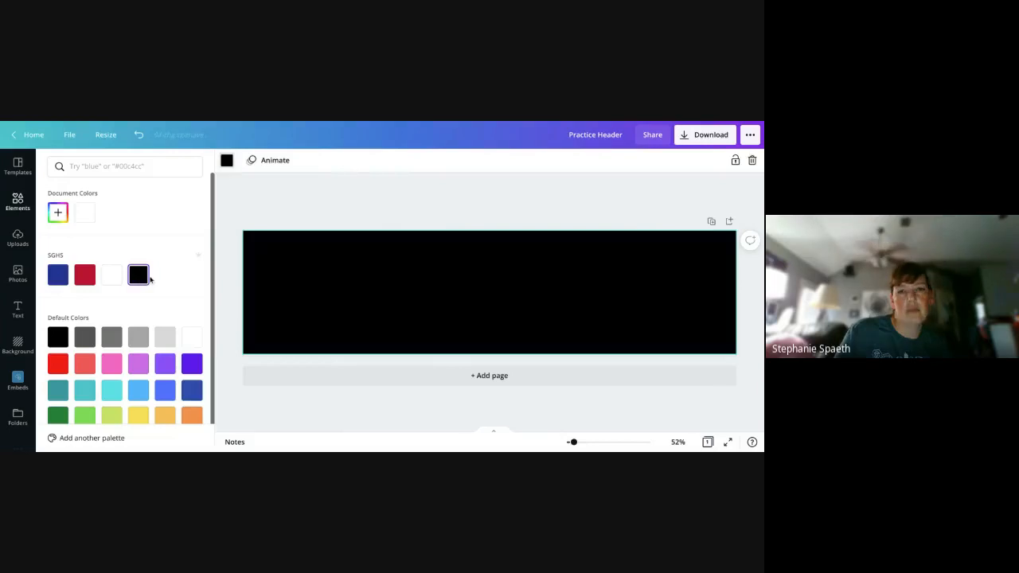
left_click(401, 293)
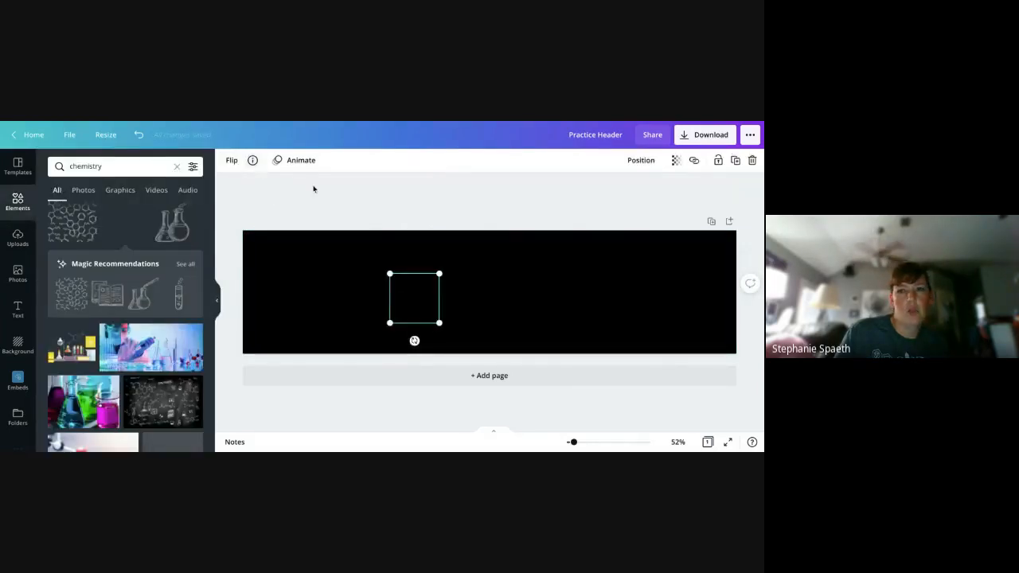
left_click(310, 295)
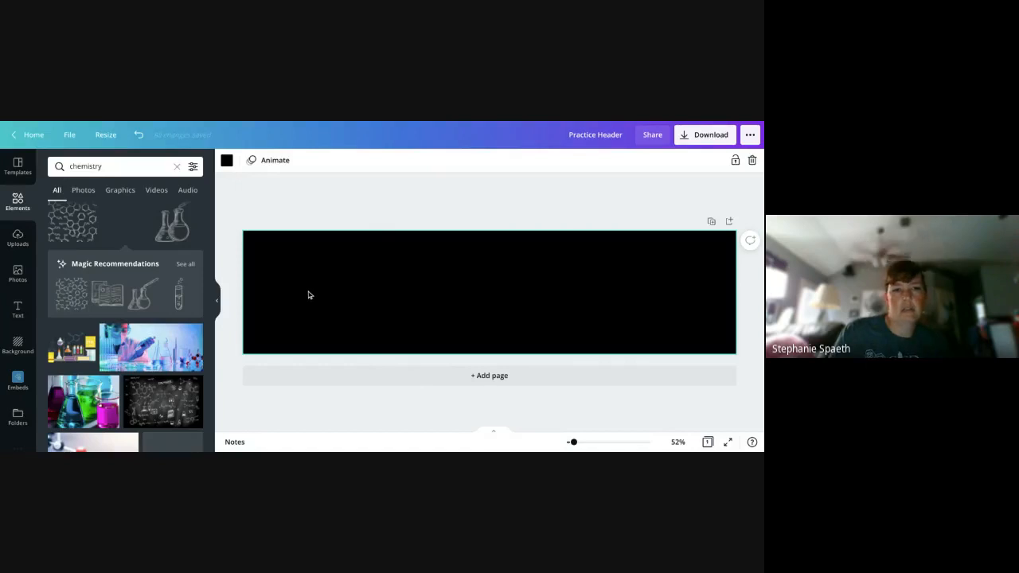
key("ctrl+z")
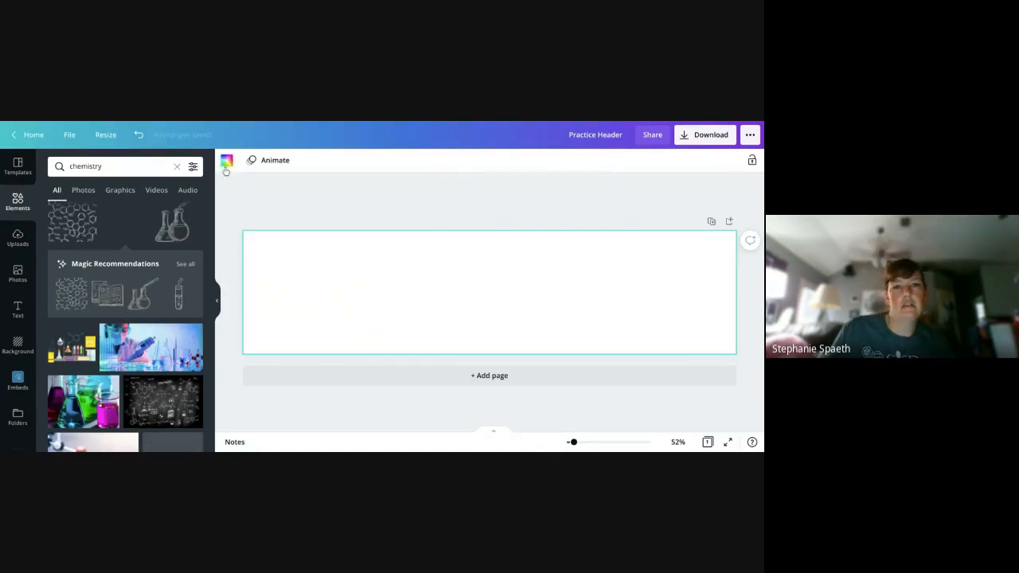
- Try two grey shades as the header's background colour and undo both
left_click(226, 164)
left_click(115, 338)
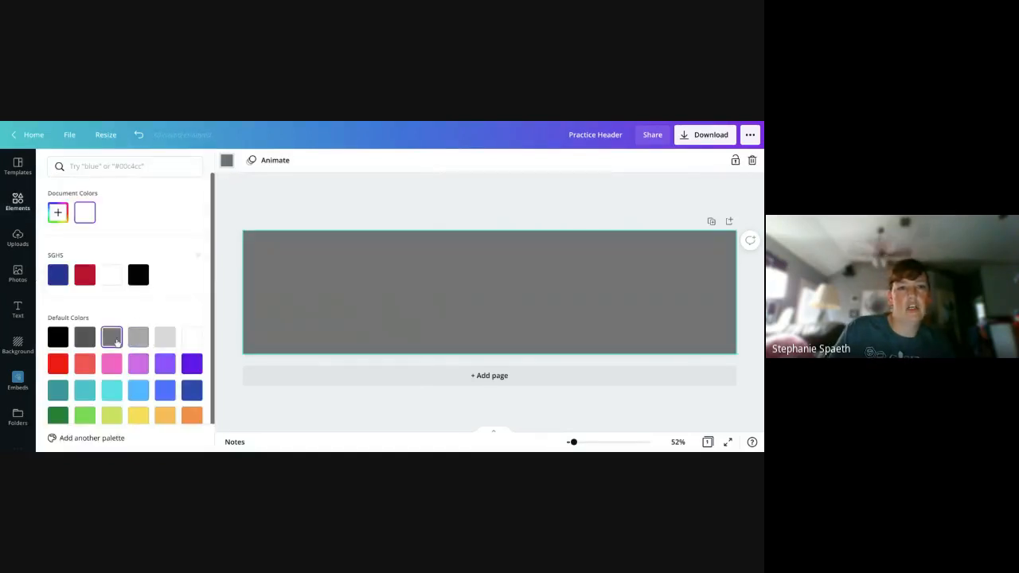
left_click(138, 337)
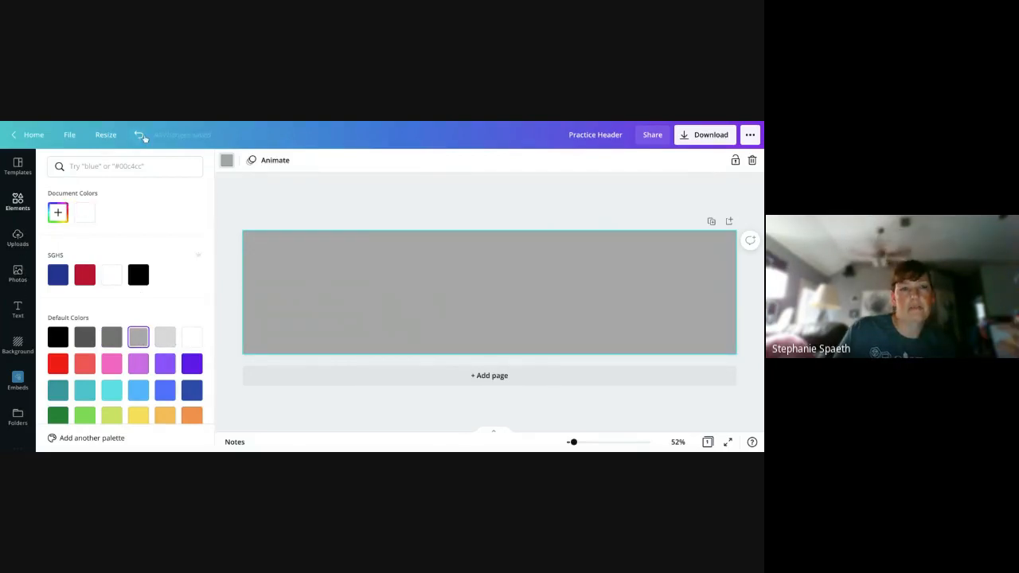
left_click(140, 136)
left_click(141, 137)
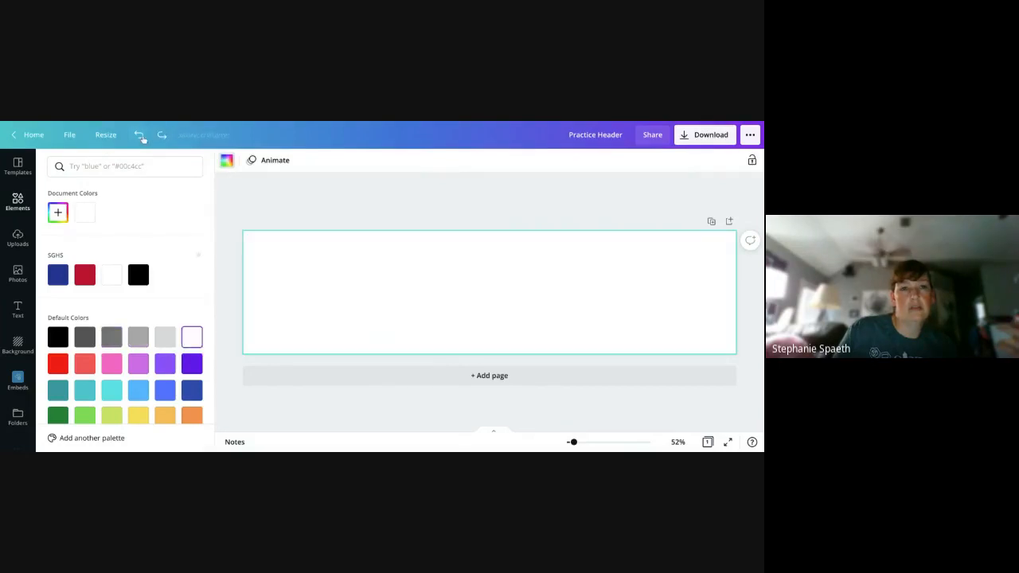
- Undo the header edits back to the rainbow glitter background and return to the chemistry element results
left_click(140, 137)
left_click(140, 137)
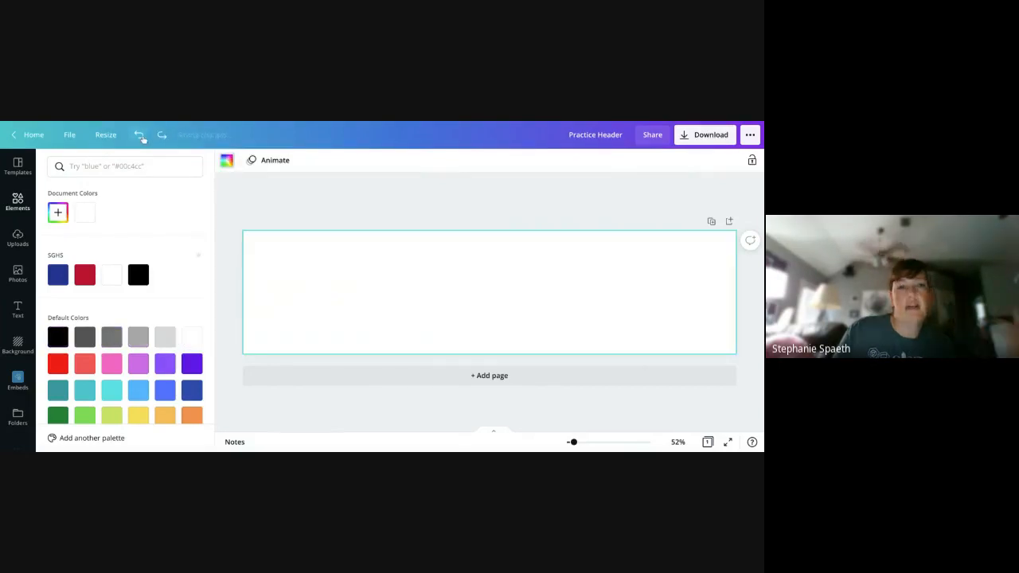
left_click(143, 139)
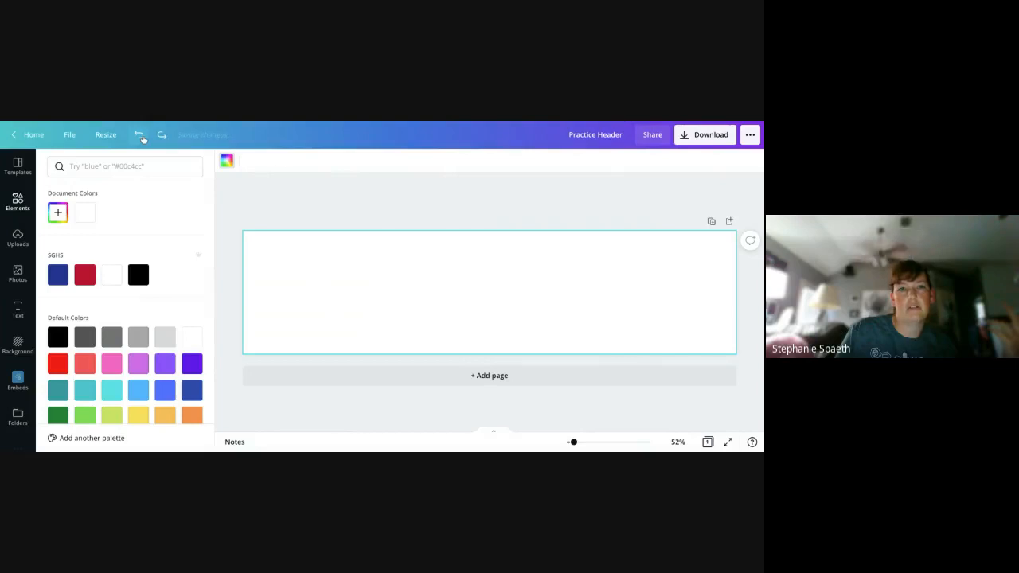
left_click(140, 137)
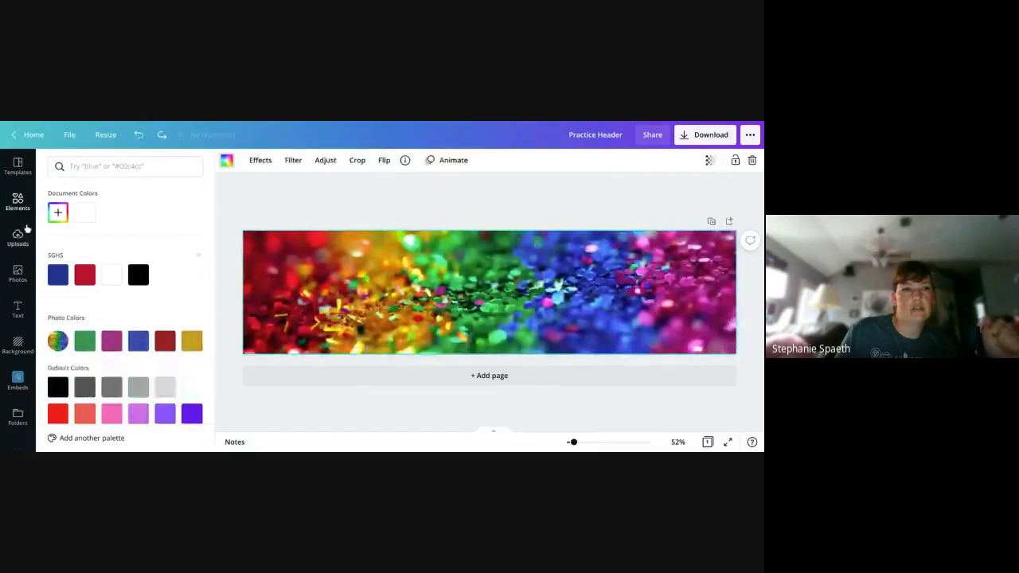
left_click(22, 211)
scroll(114, 280, "down", 6)
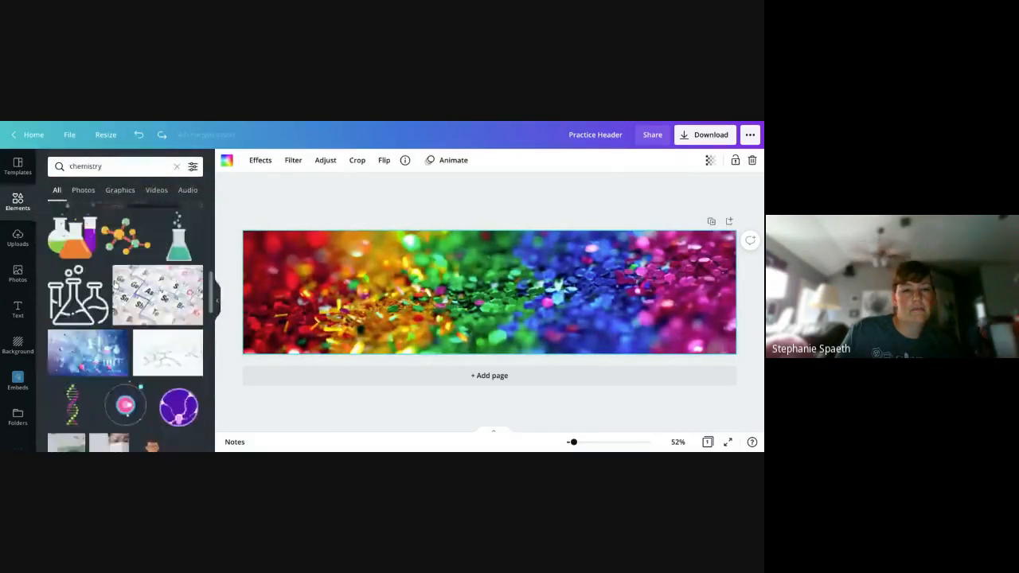
scroll(159, 266, "up", 1)
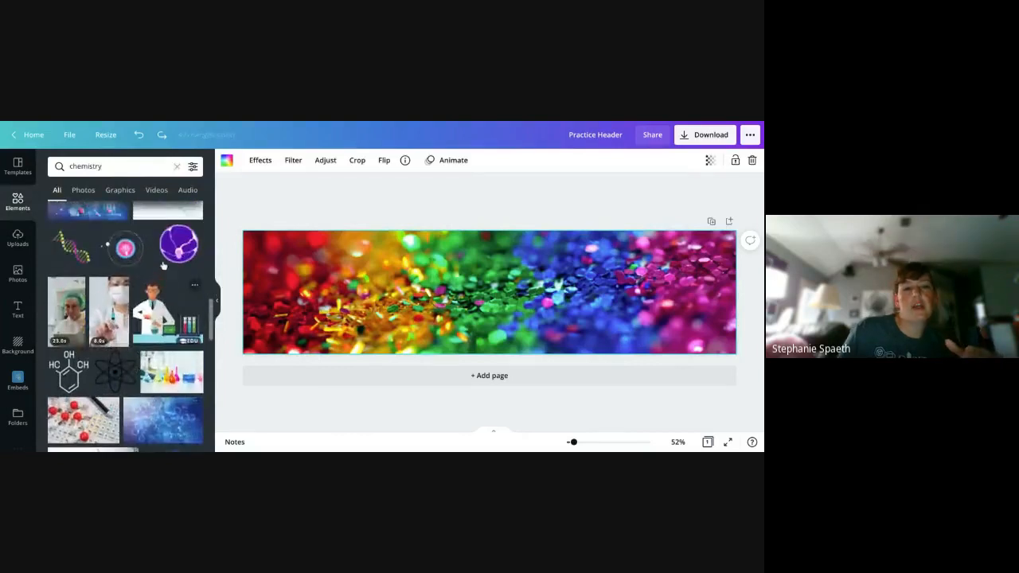
scroll(163, 265, "up", 1)
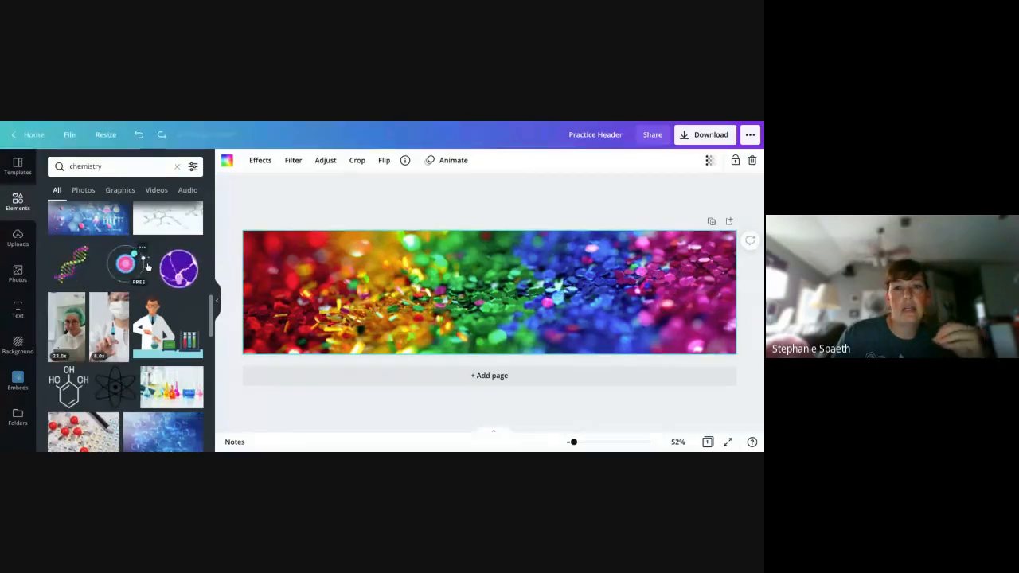
- Open the download options and review the available file types, keeping PNG
left_click(695, 136)
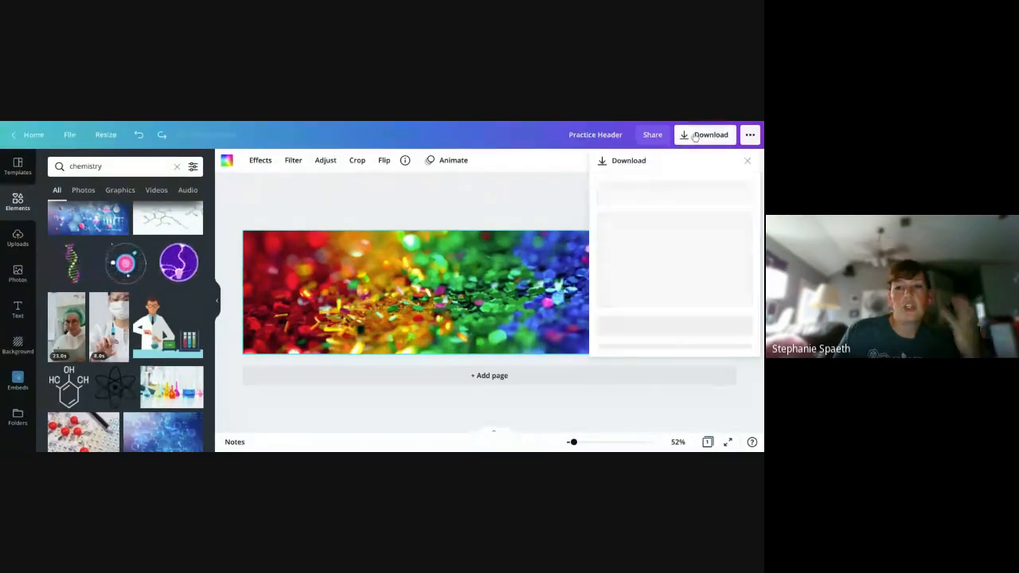
left_click(681, 209)
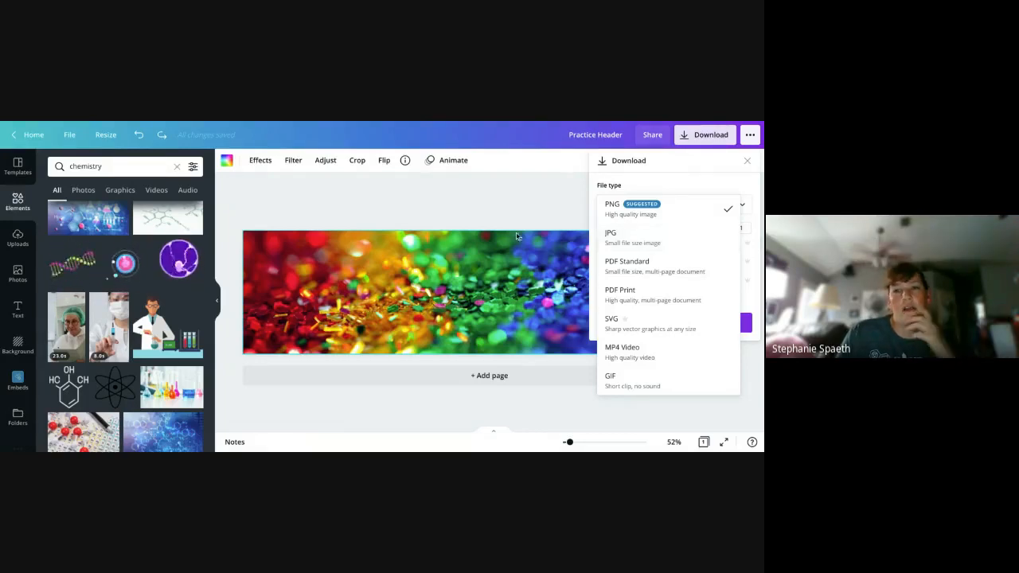
left_click(492, 200)
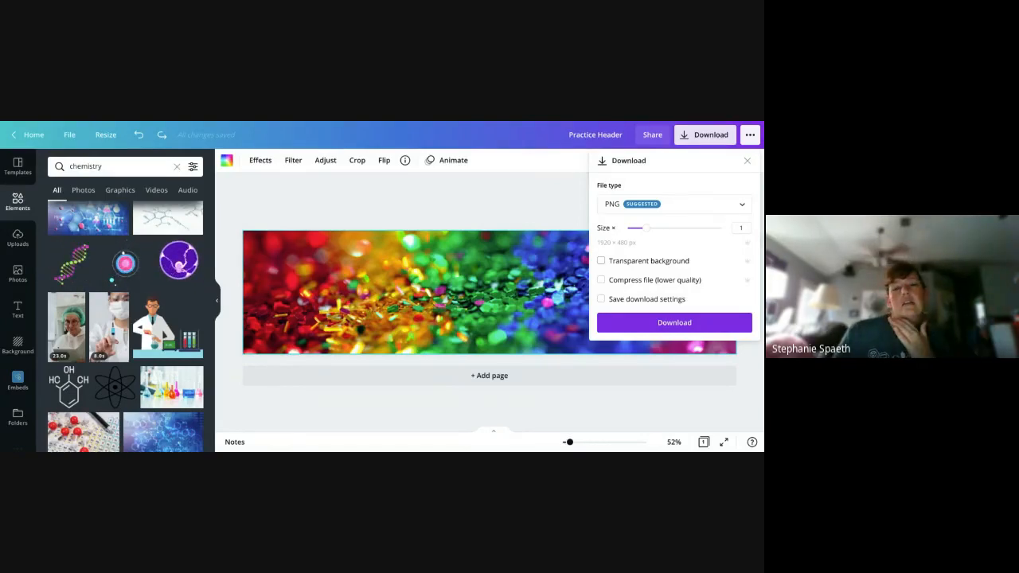
- Add a blank second page below the rainbow glitter header
left_click(560, 379)
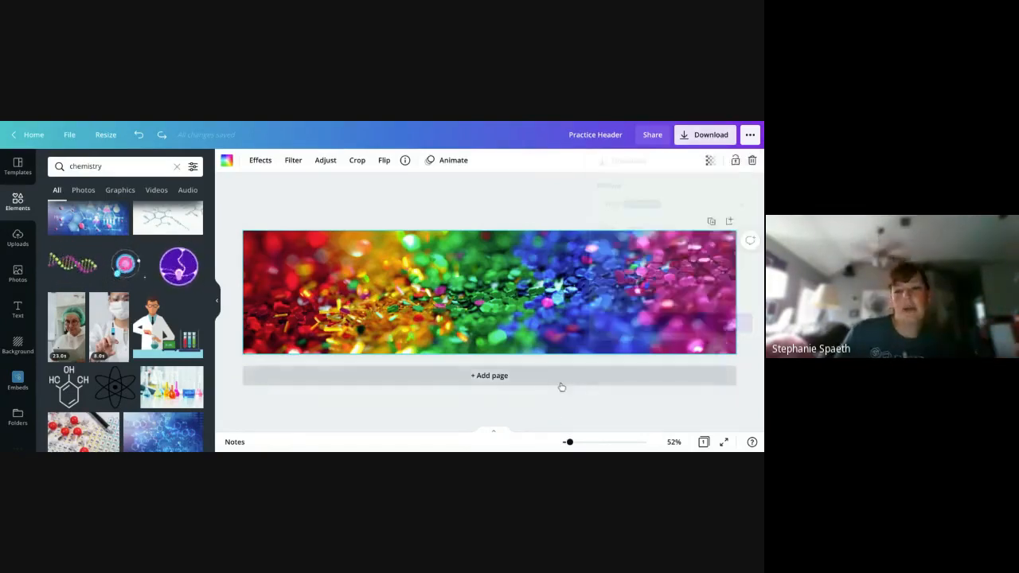
scroll(571, 266, "up", 2)
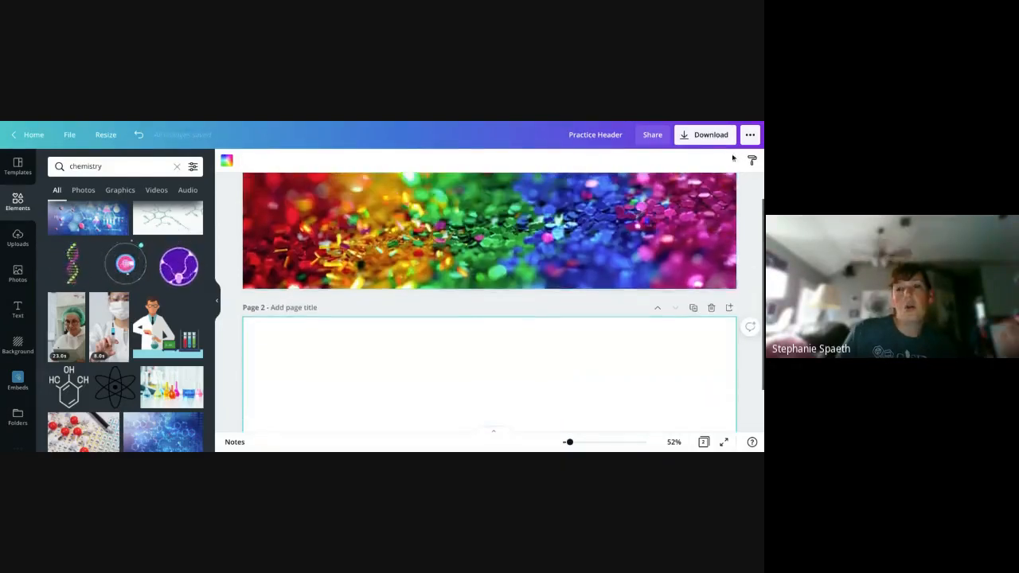
- Try limiting the download to page 1, deselect that page again, and close the download options without downloading
left_click(725, 142)
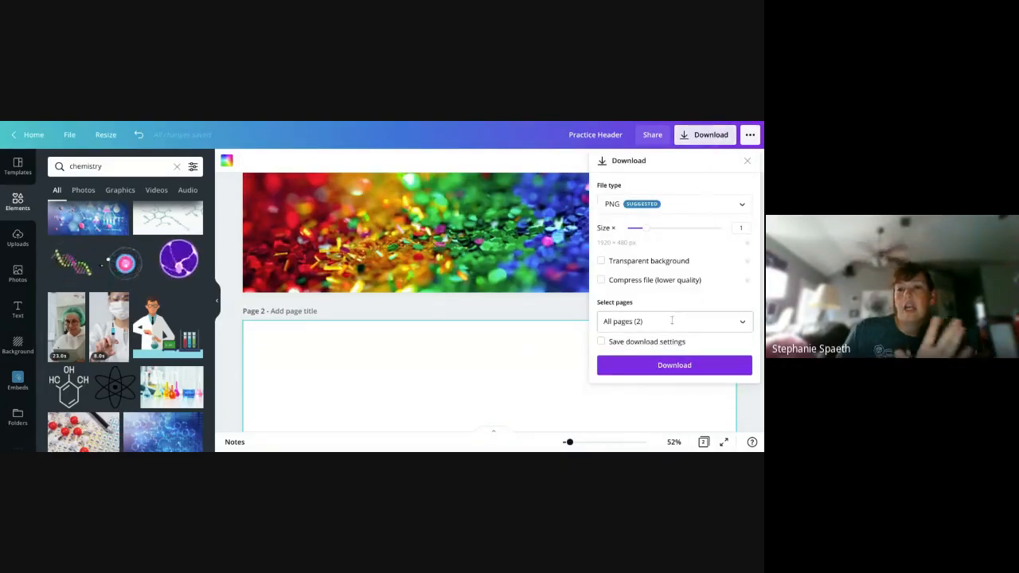
left_click(610, 320)
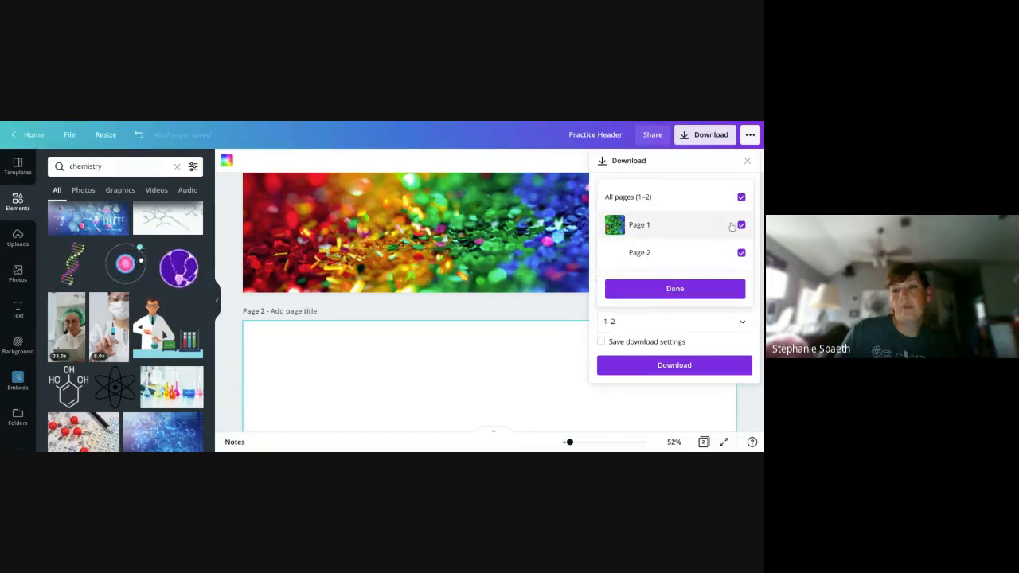
left_click(742, 197)
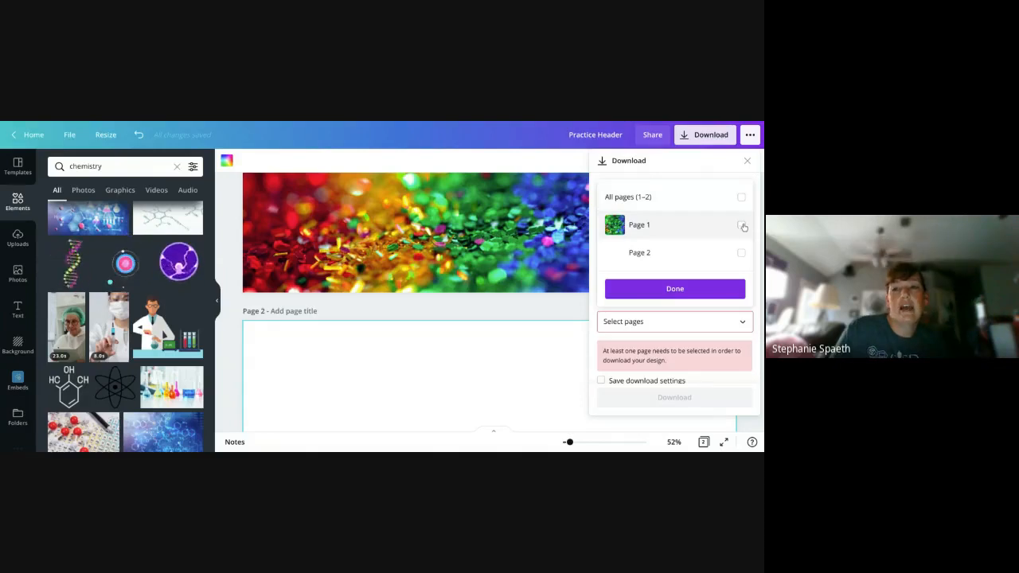
left_click(741, 226)
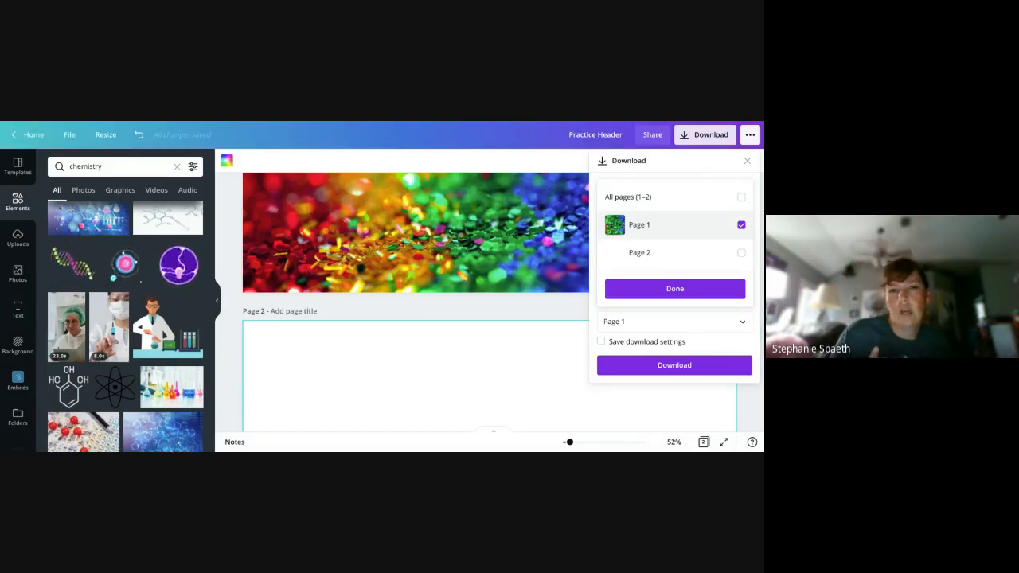
left_click(741, 224)
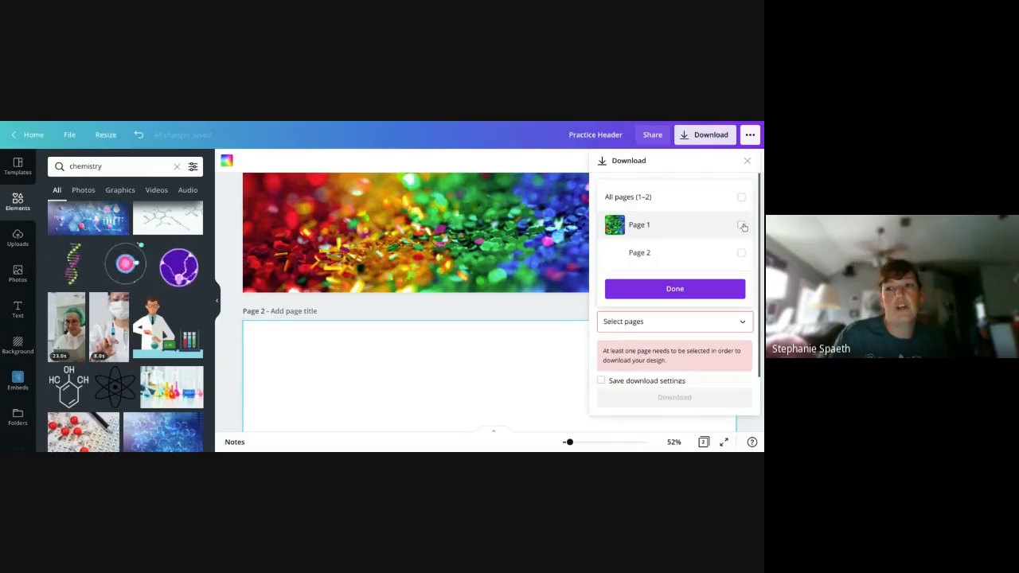
left_click(748, 162)
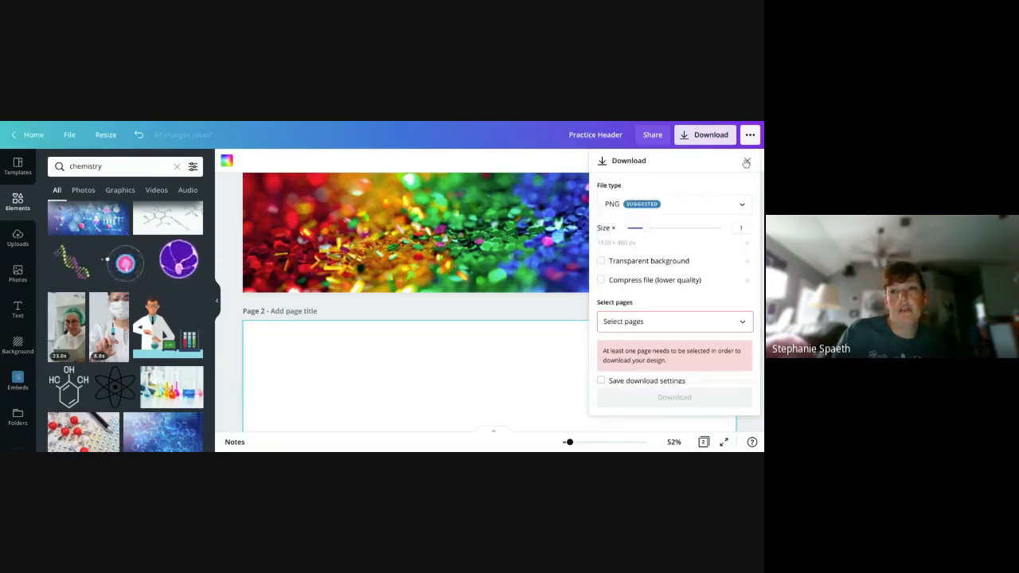
left_click(748, 162)
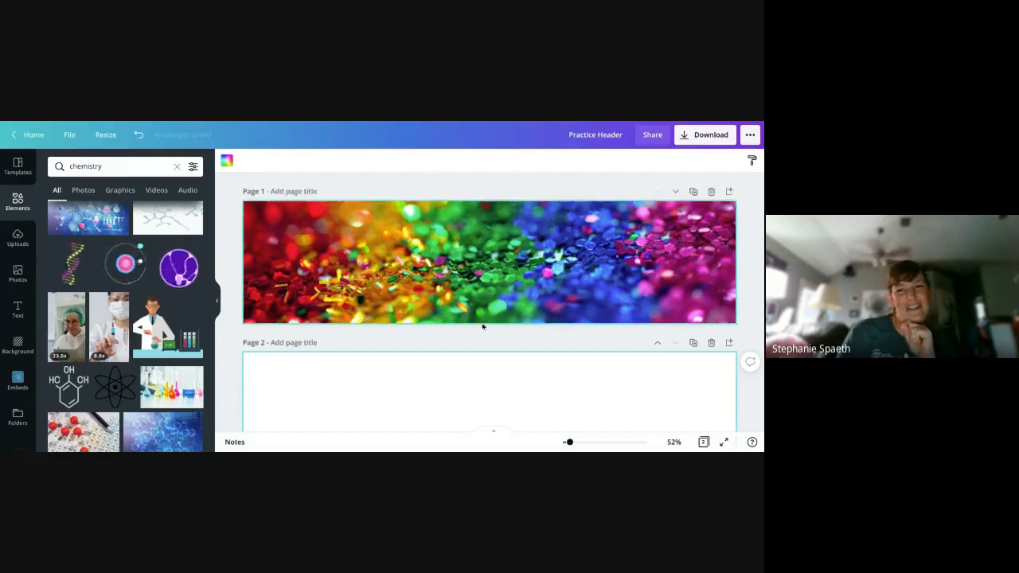
- Select the rainbow glitter image on page 1 and look further through the chemistry elements
left_click(481, 277)
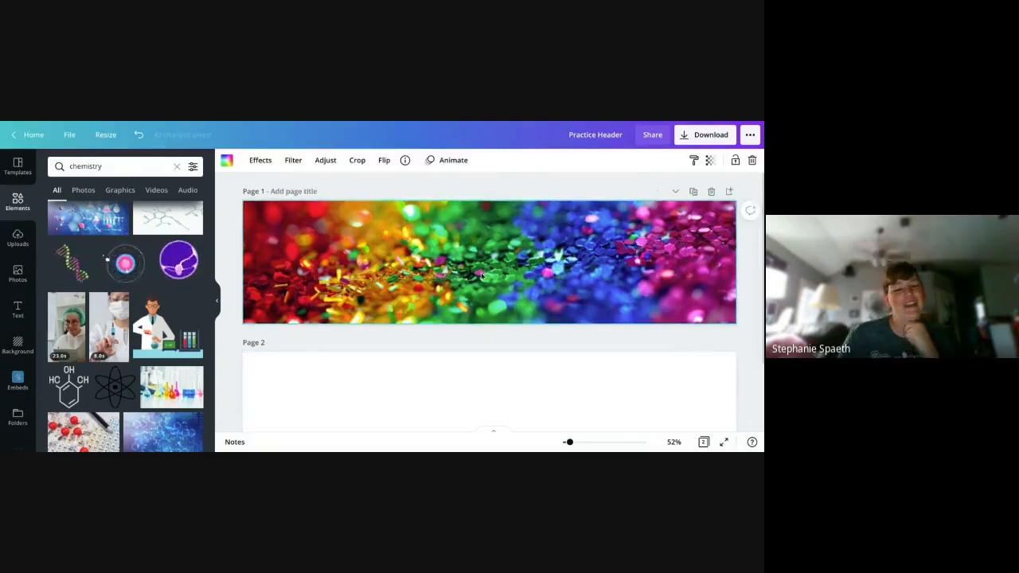
scroll(157, 344, "down", 1)
scroll(157, 344, "down", 3)
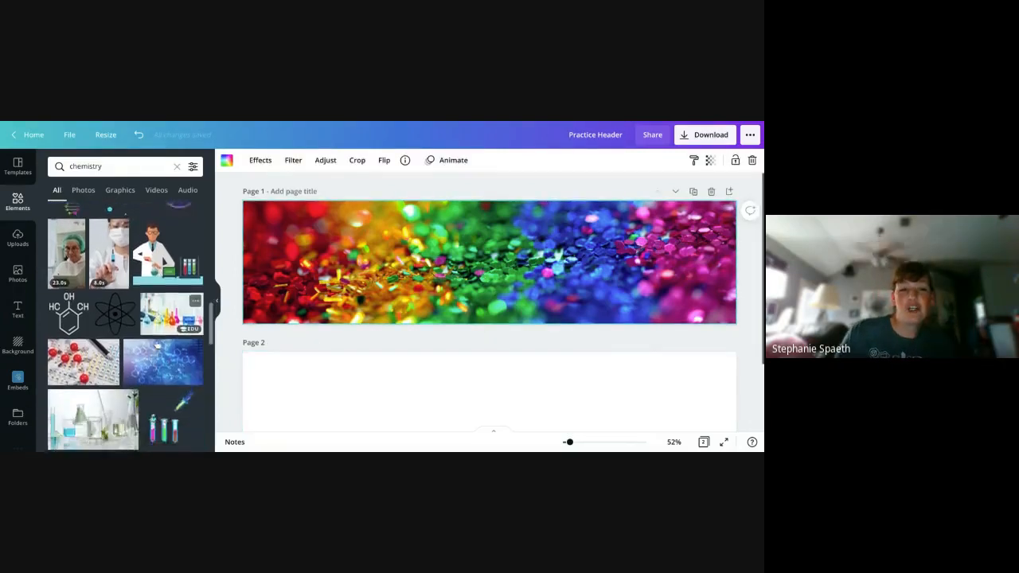
scroll(157, 344, "down", 1)
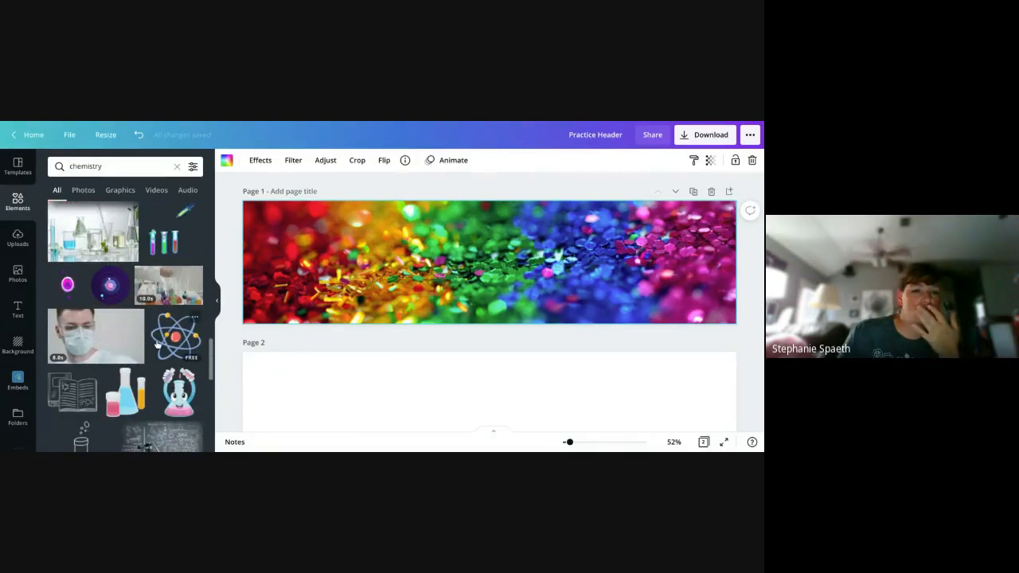
- Search the elements for math and look through the matching graphics, photos and videos
left_click(127, 166)
key("BackSpace")
key("BackSpace")
key("BackSpace")
key("BackSpace")
key("BackSpace")
key("BackSpace")
key("BackSpace")
key("BackSpace")
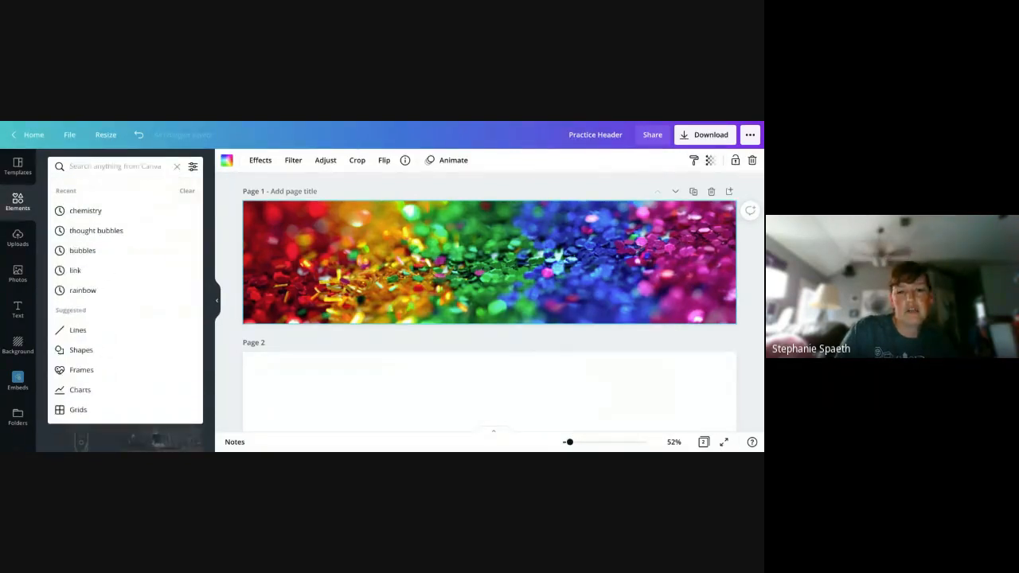
type("math")
key("Return")
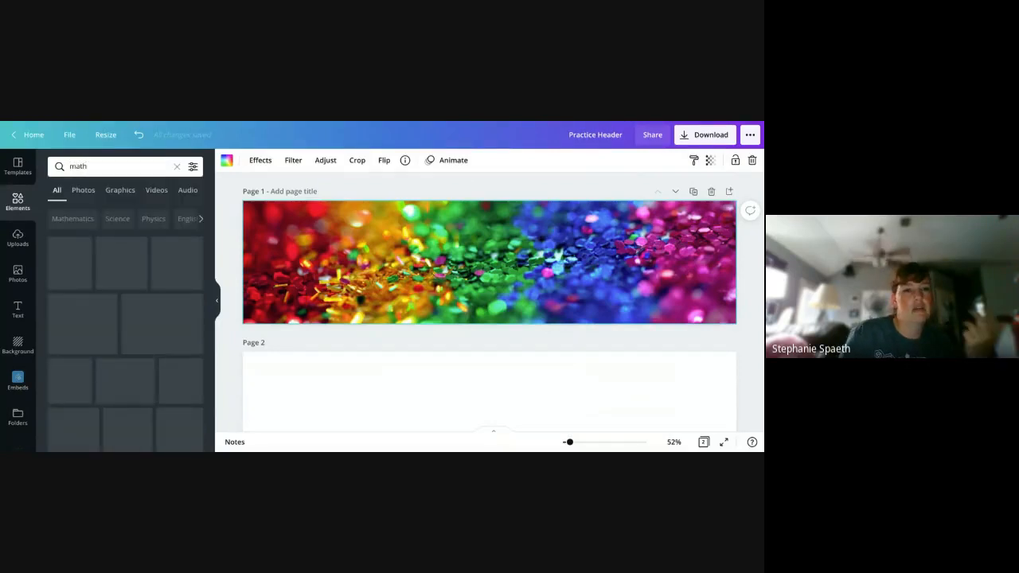
scroll(186, 347, "down", 3)
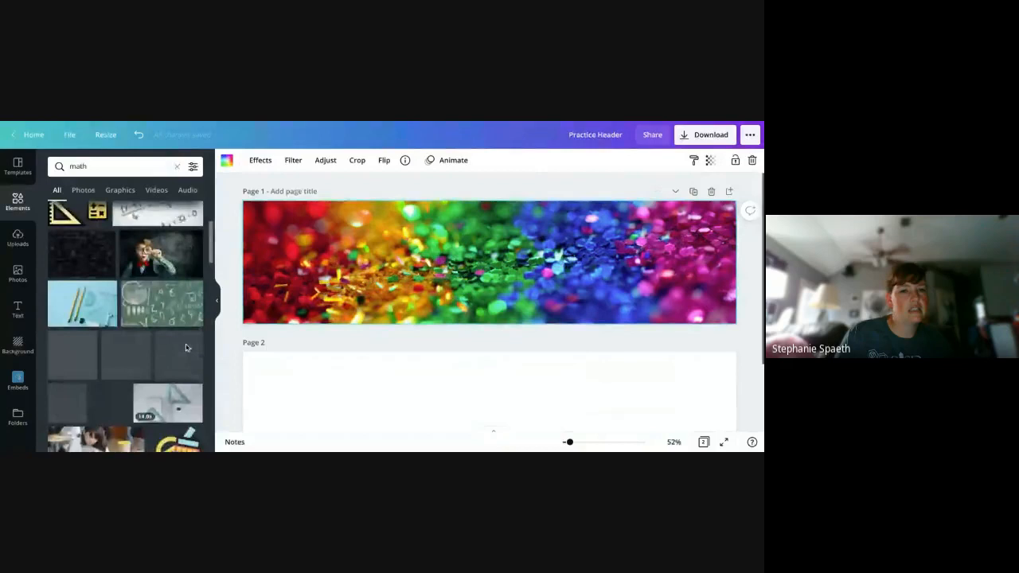
scroll(186, 347, "down", 2)
scroll(186, 348, "down", 4)
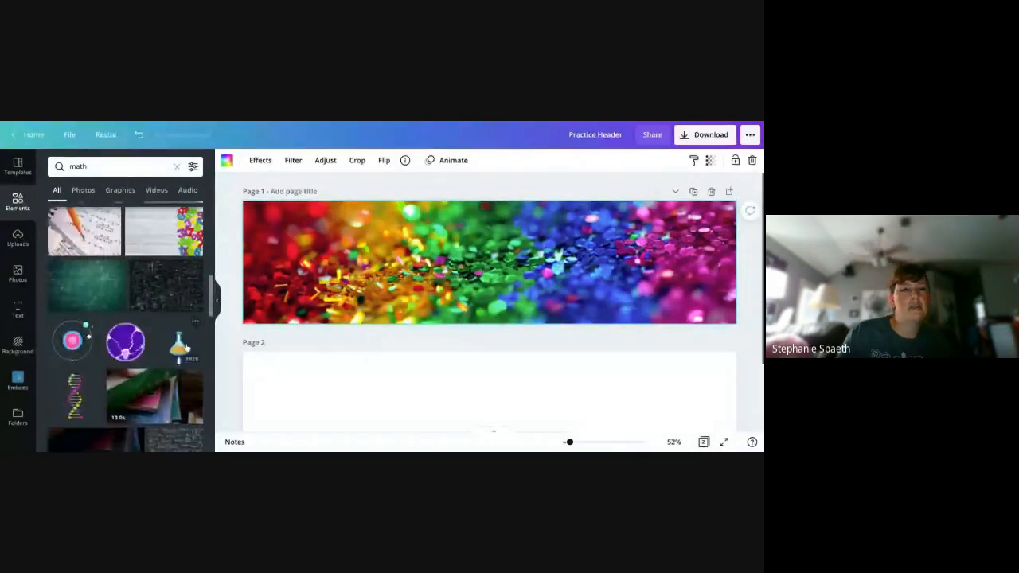
scroll(168, 247, "down", 2)
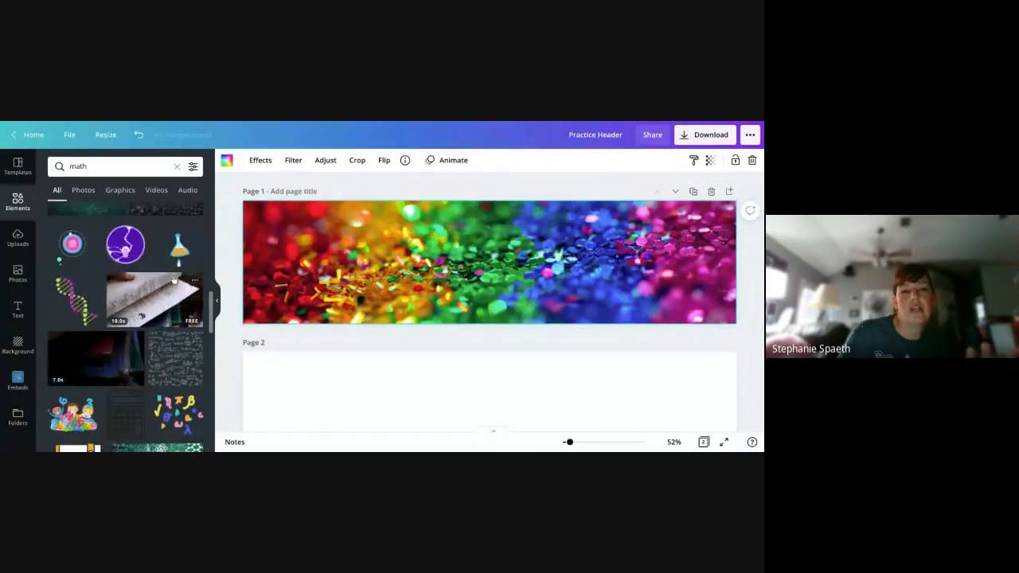
scroll(159, 293, "down", 1)
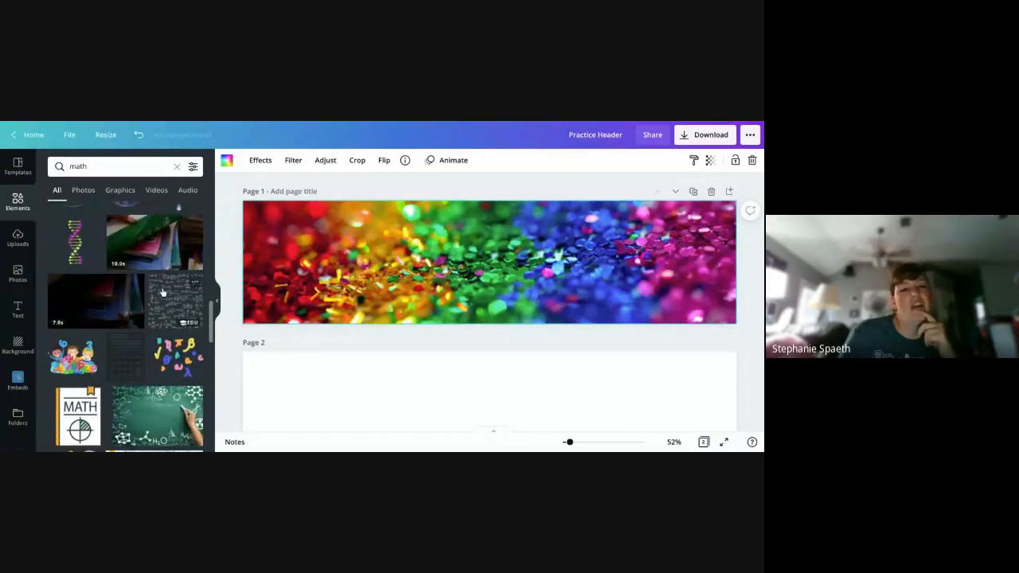
scroll(162, 293, "down", 2)
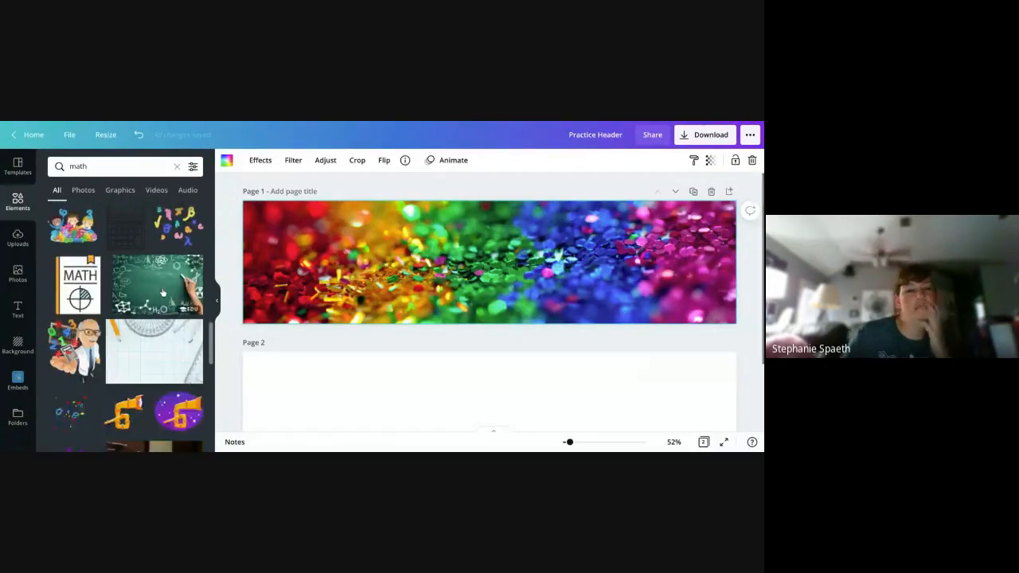
scroll(159, 302, "down", 2)
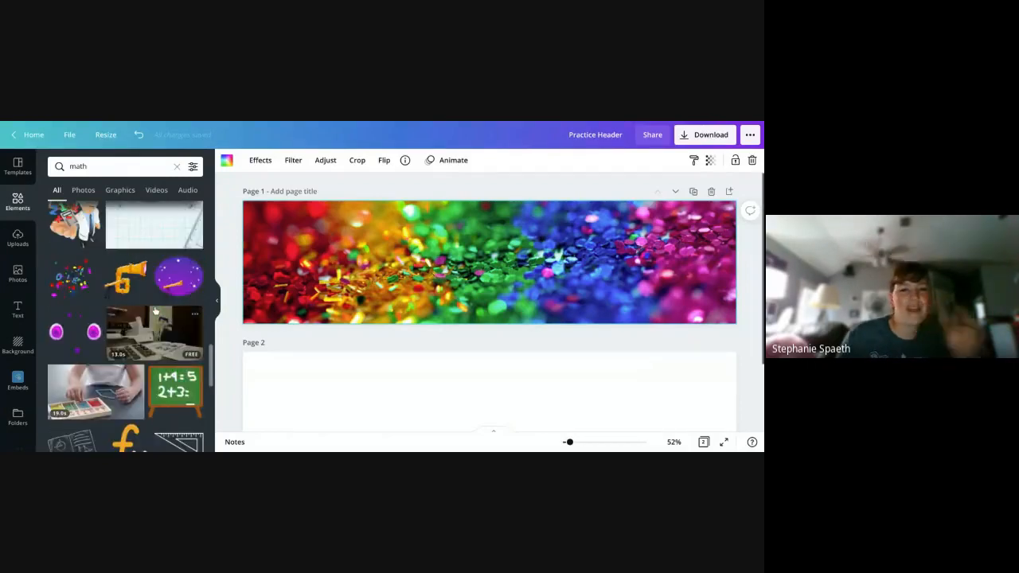
scroll(156, 311, "down", 2)
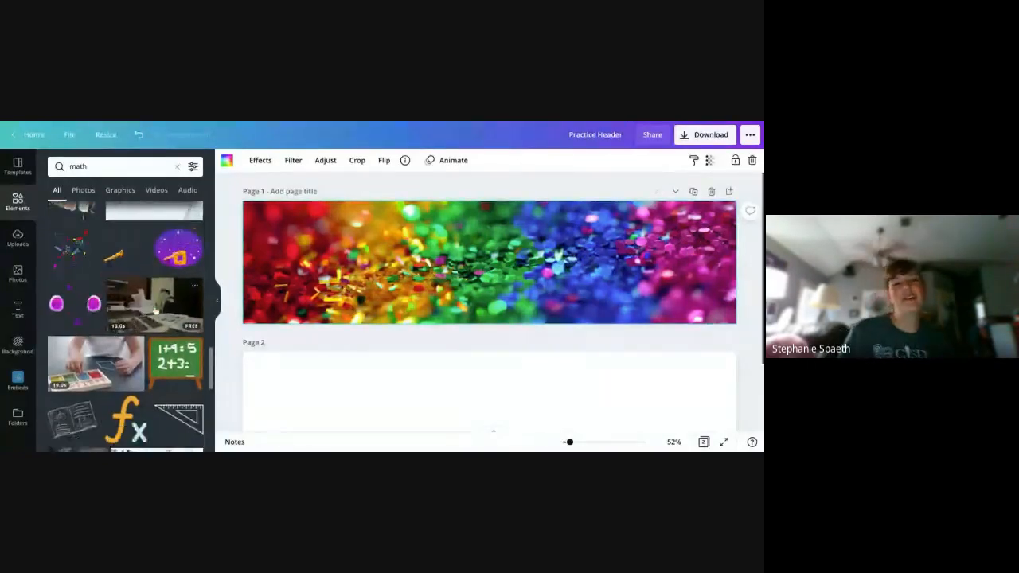
- Search the elements for english and look through the first matching graphics and photos
left_click(67, 167)
type("enlsigh")
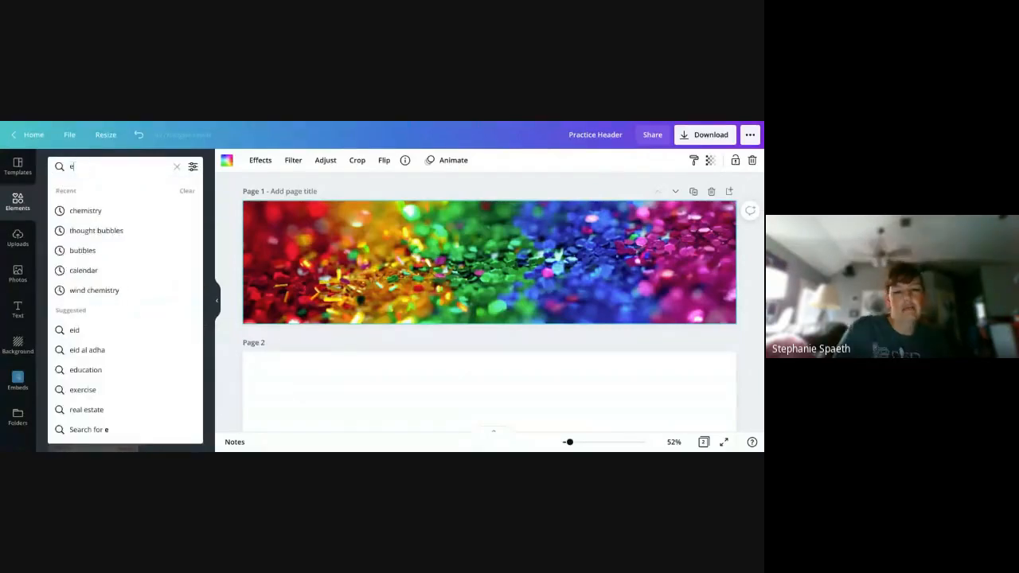
key("BackSpace")
key("BackSpace")
key("BackSpace")
key("BackSpace")
key("BackSpace")
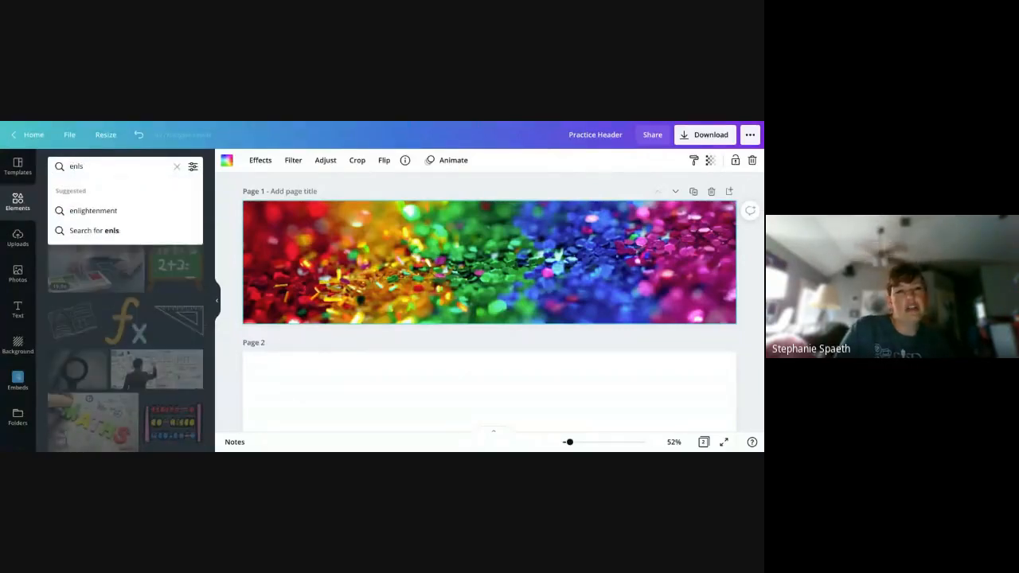
type("glish")
key("Return")
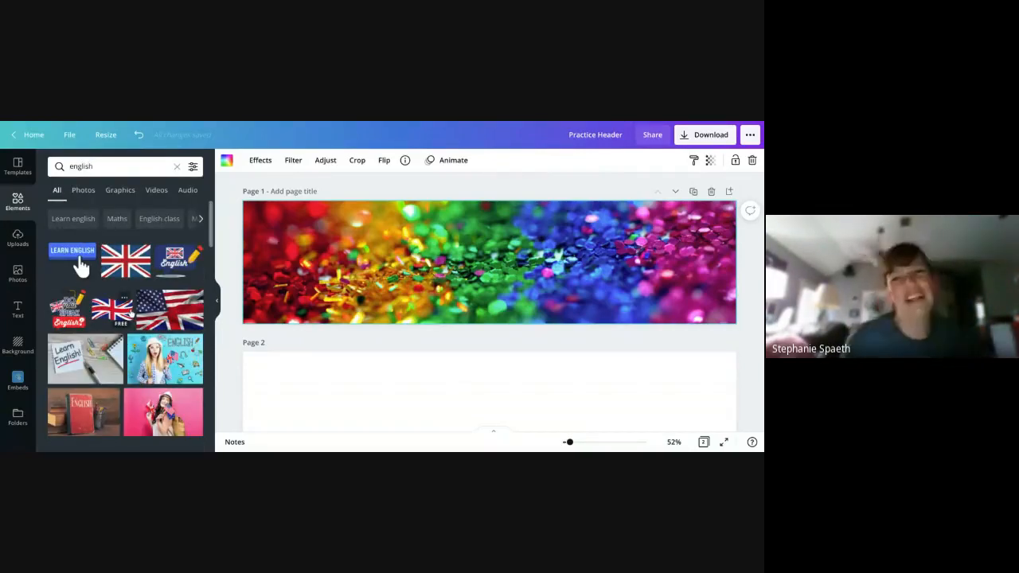
scroll(80, 267, "down", 2)
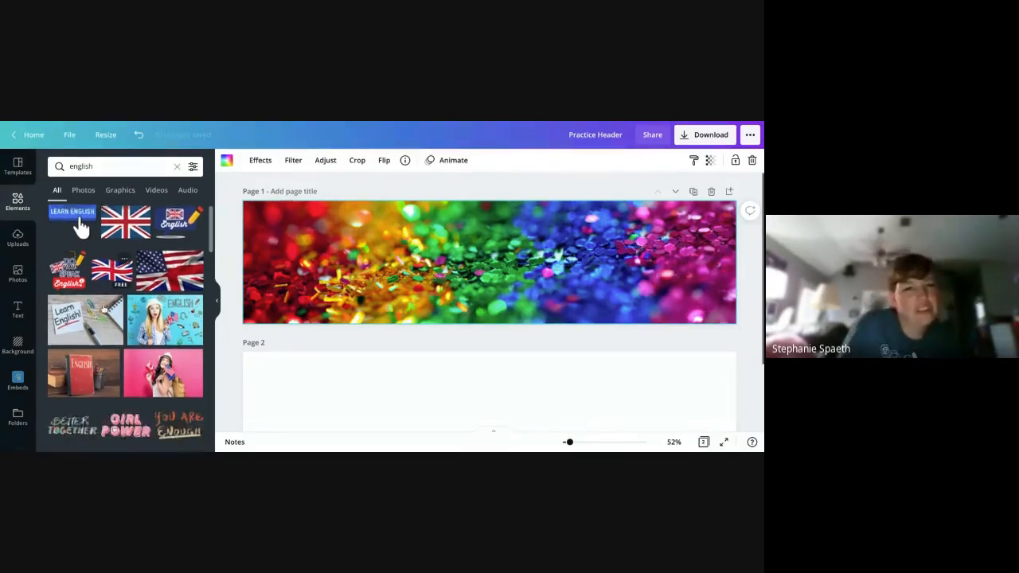
scroll(80, 250, "up", 2)
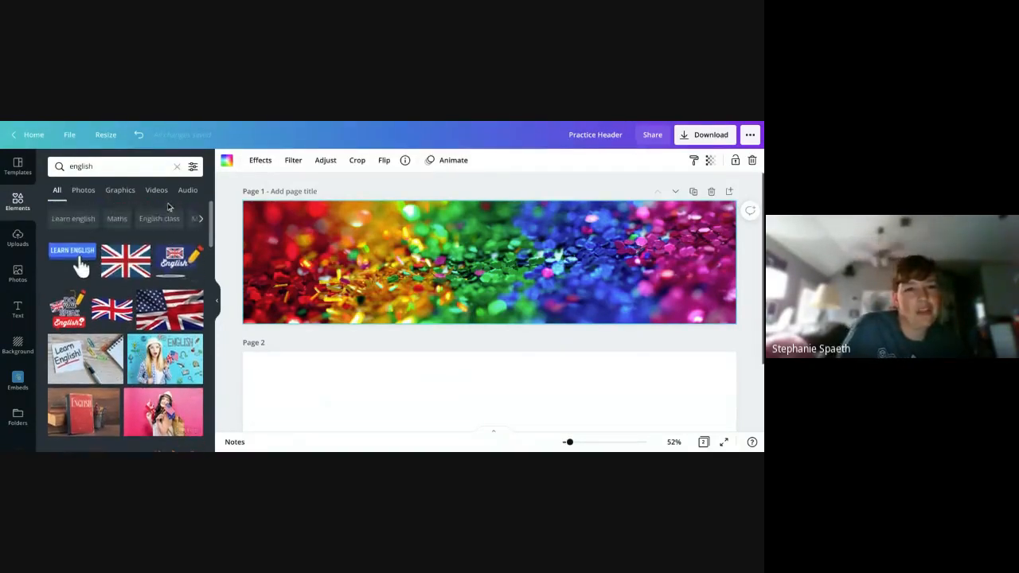
- Narrow the element search to the suggested English class topic and look through the matching graphics and photos
left_click(165, 219)
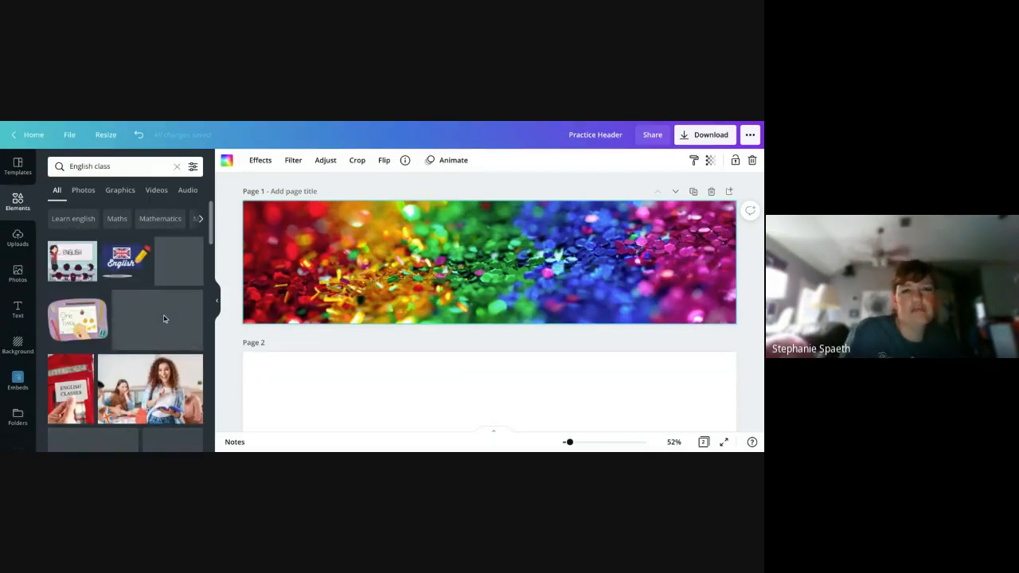
scroll(164, 320, "down", 5)
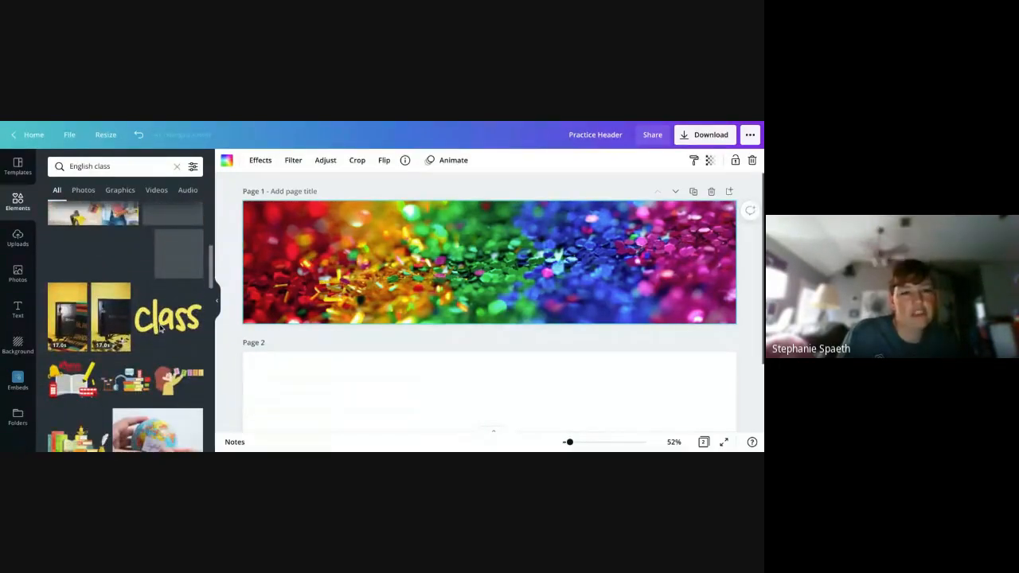
scroll(160, 329, "down", 5)
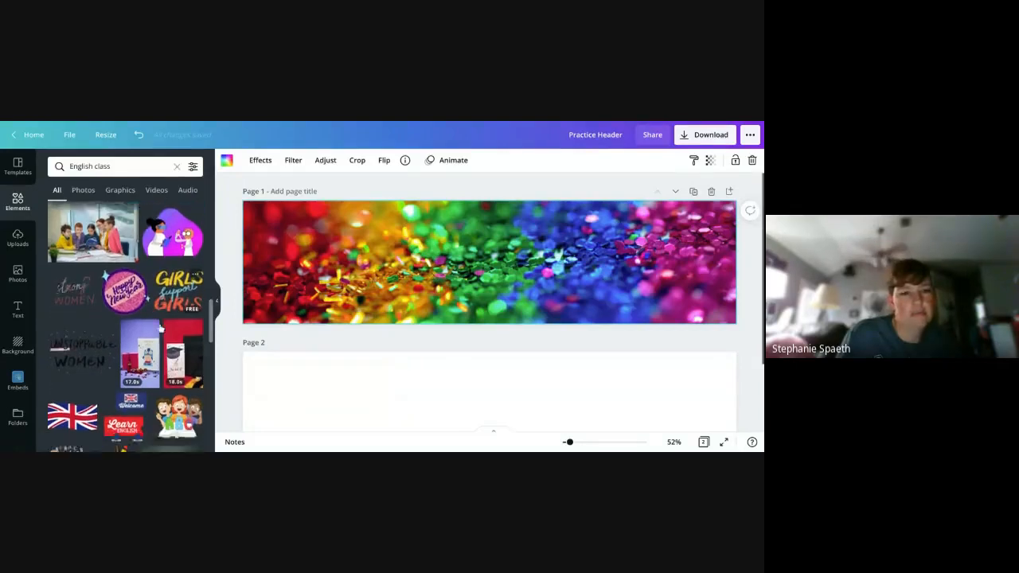
scroll(160, 329, "down", 3)
scroll(160, 331, "down", 3)
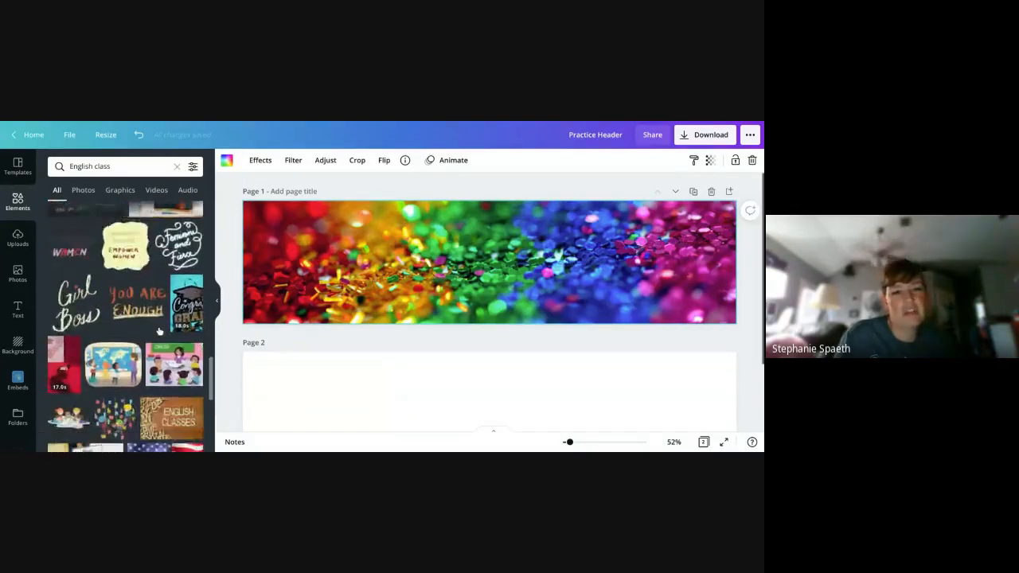
scroll(159, 331, "up", 15)
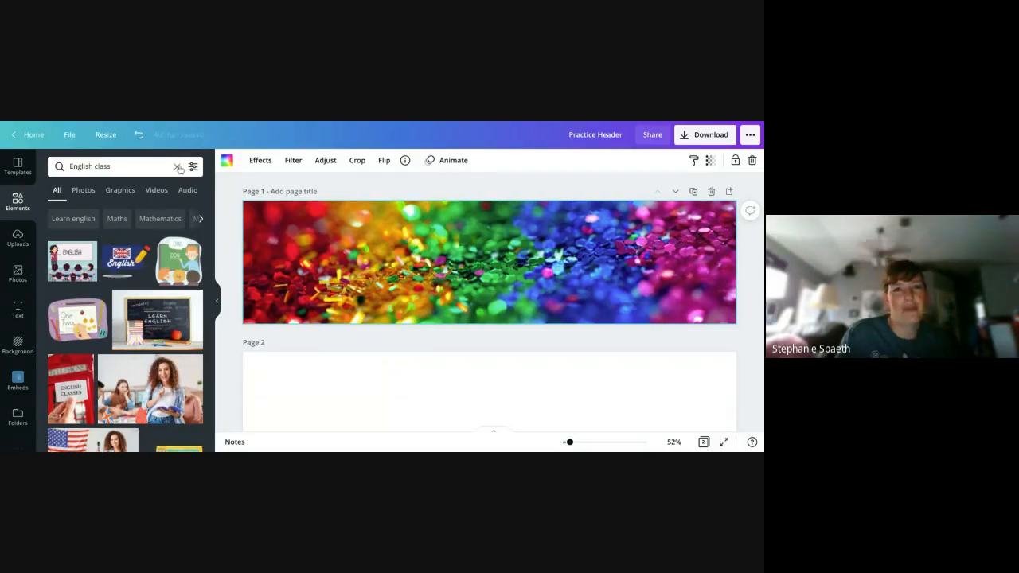
- Search the elements for welcome back and look through the matching graphics, photos and videos
left_click(178, 168)
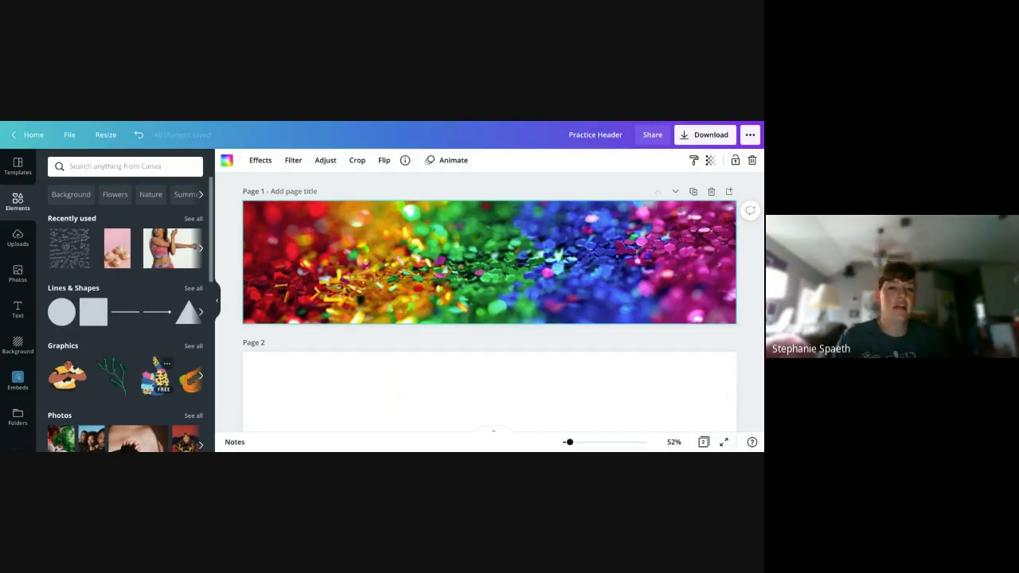
type("welco")
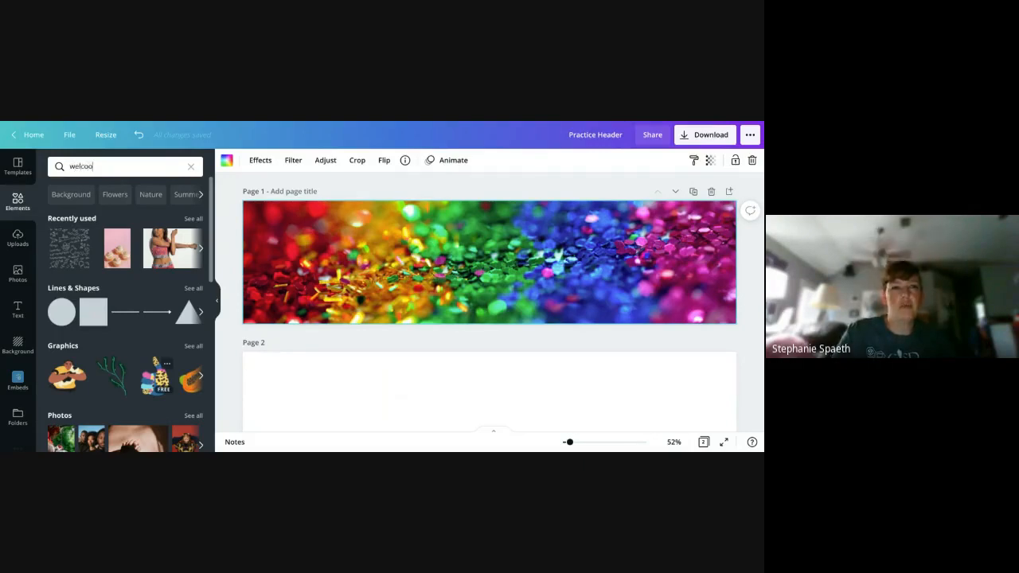
type("me back")
key("Return")
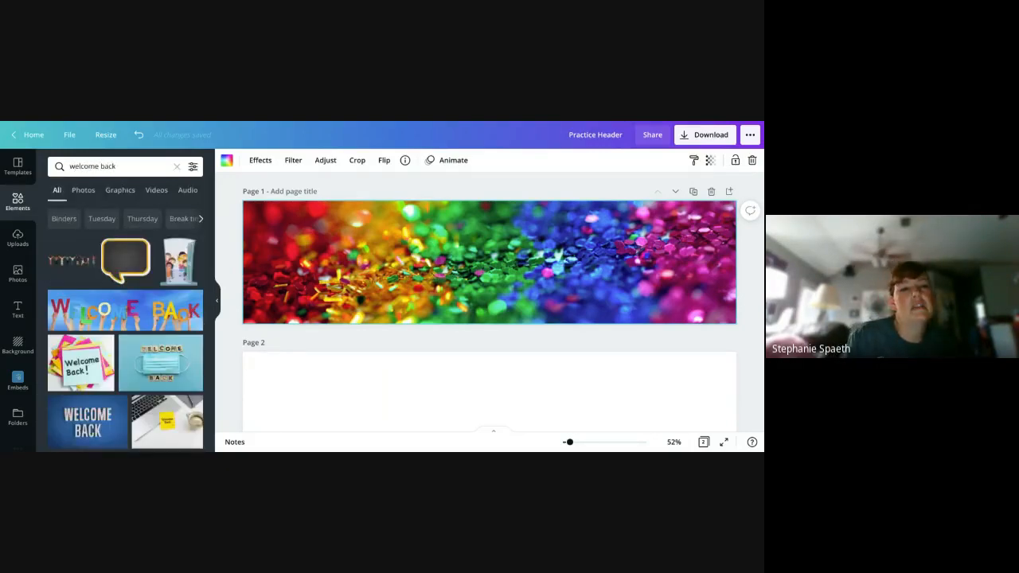
scroll(174, 368, "down", 3)
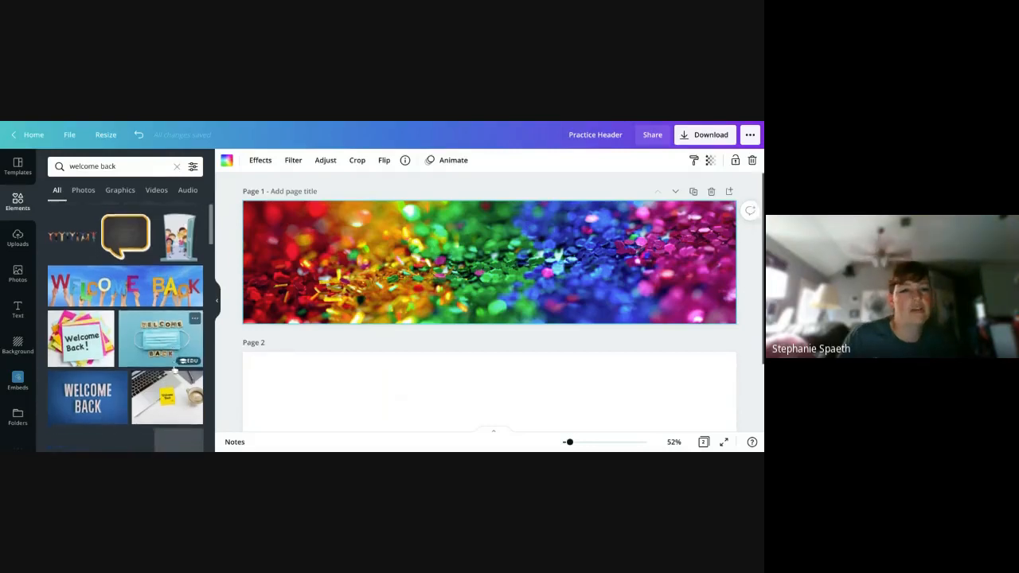
scroll(174, 369, "down", 5)
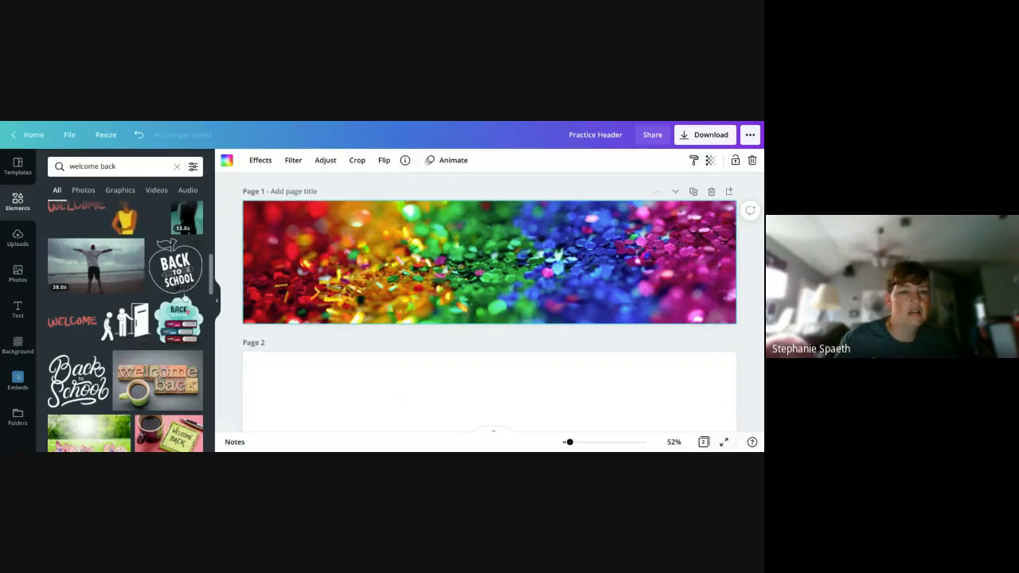
scroll(138, 345, "down", 1)
scroll(163, 312, "down", 5)
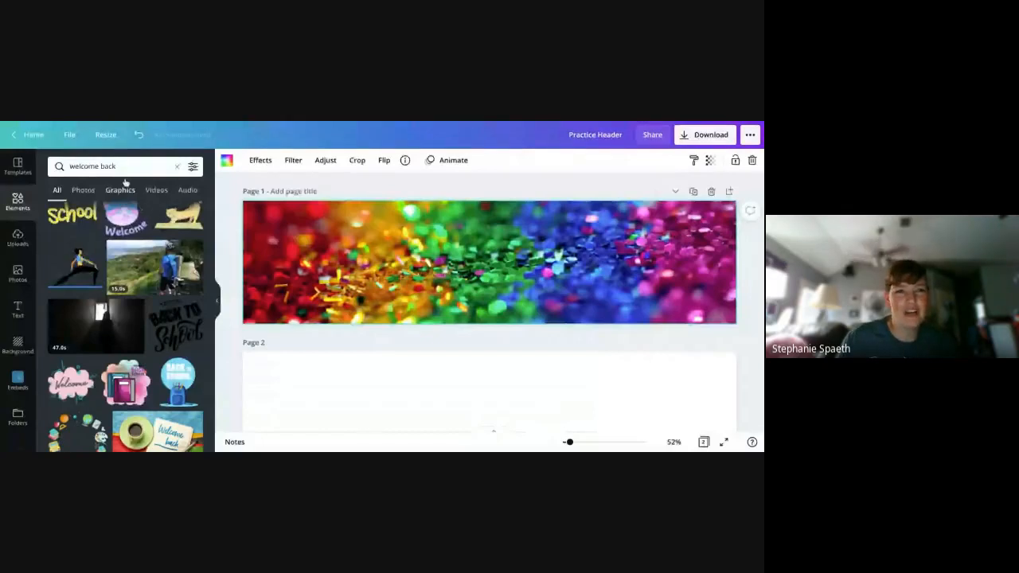
- Search the elements for government and look through the matching icons, photos and videos
left_click(71, 167)
type("w")
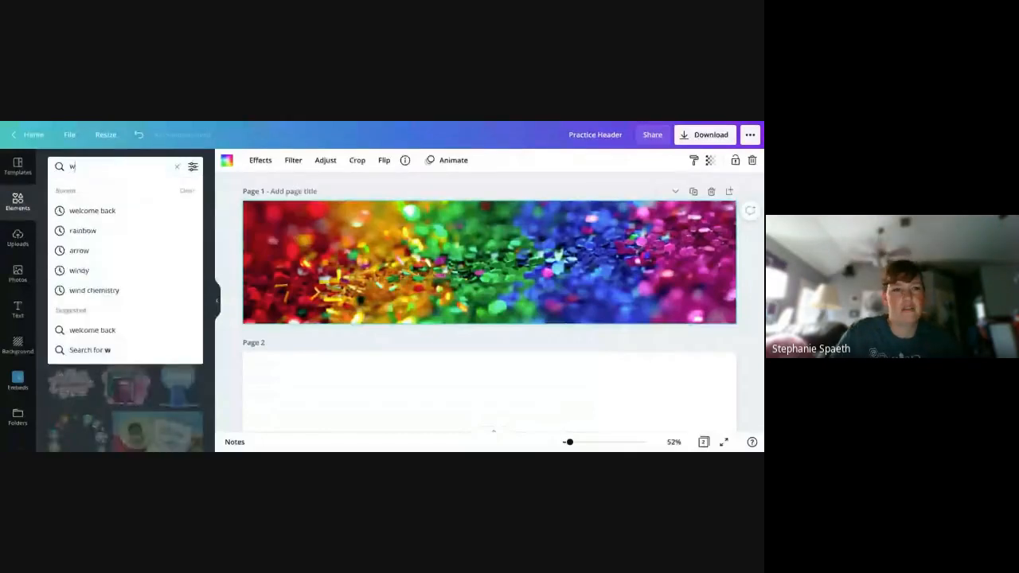
key("BackSpace")
type("government")
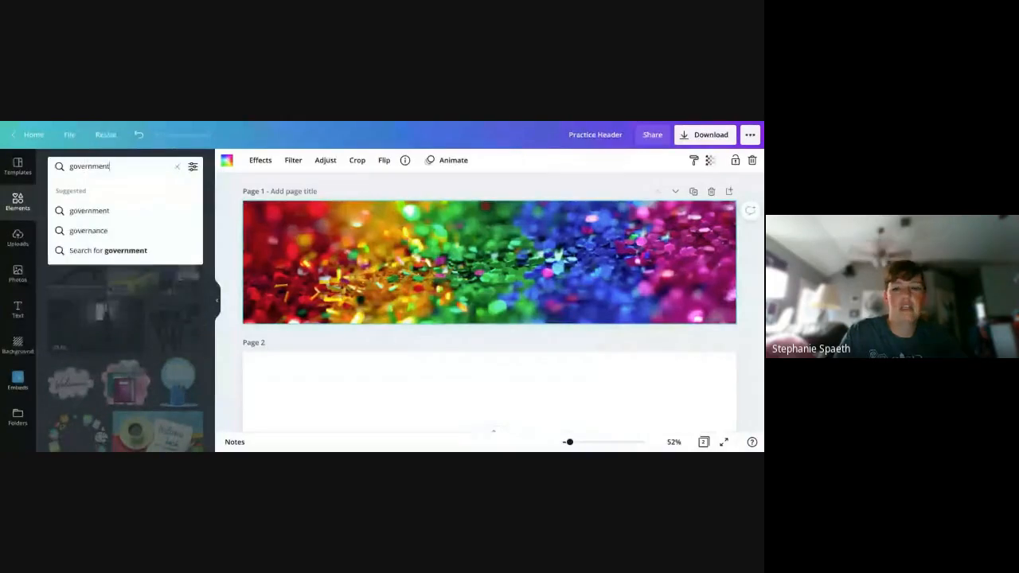
key("Return")
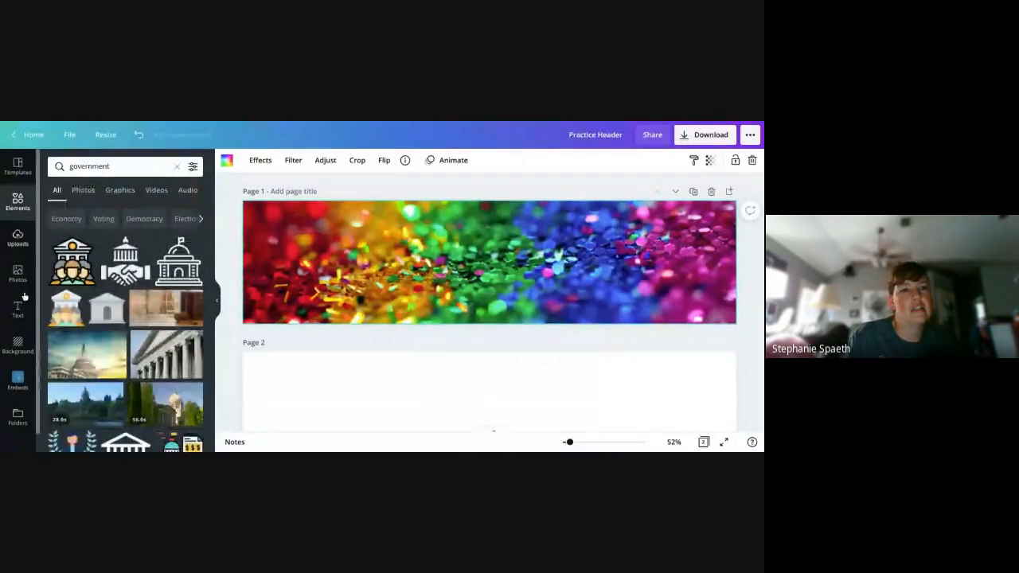
scroll(148, 337, "down", 1)
scroll(147, 336, "down", 4)
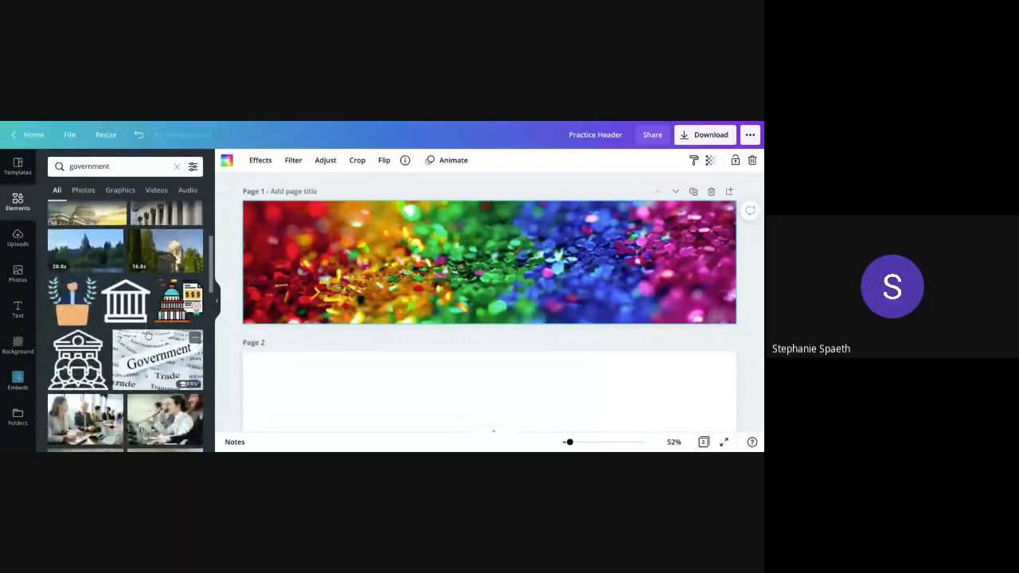
scroll(147, 335, "down", 6)
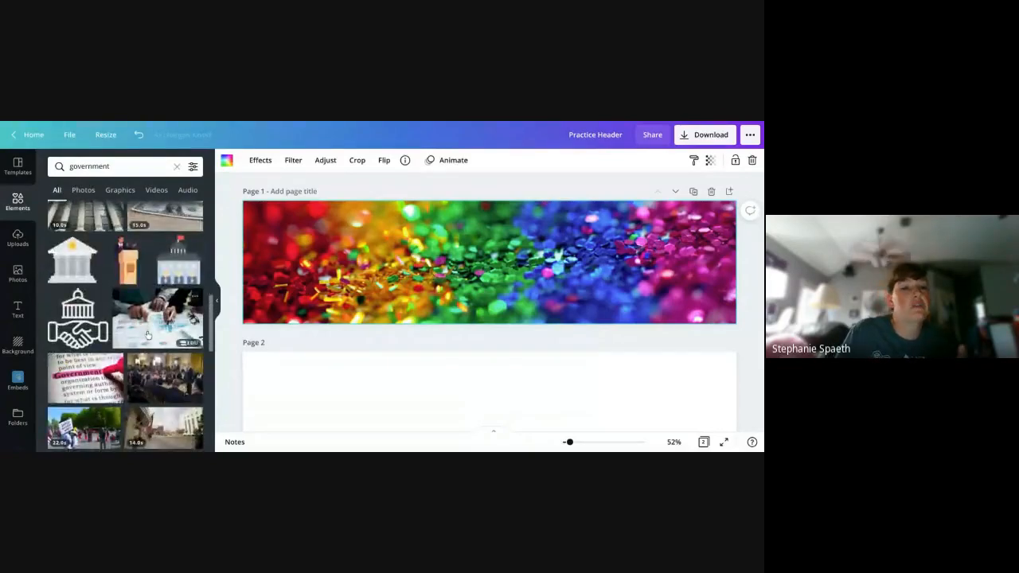
scroll(147, 335, "down", 5)
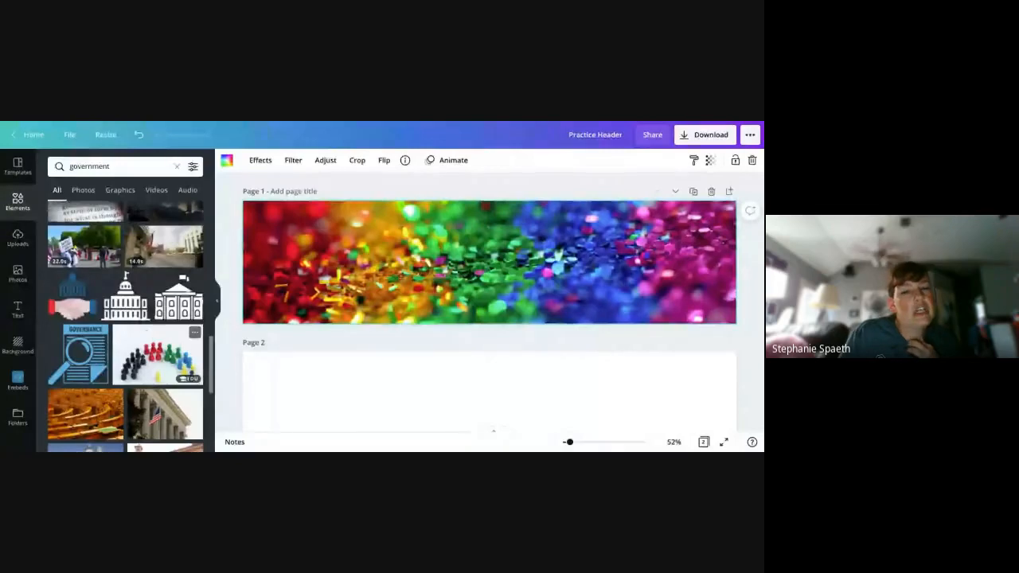
scroll(147, 335, "down", 3)
scroll(148, 335, "down", 1)
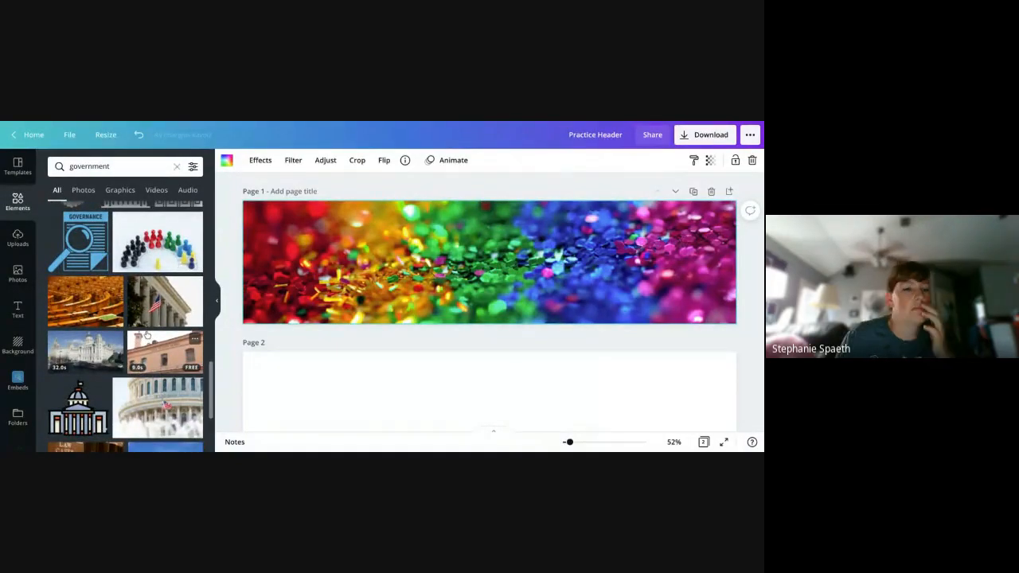
scroll(147, 335, "down", 3)
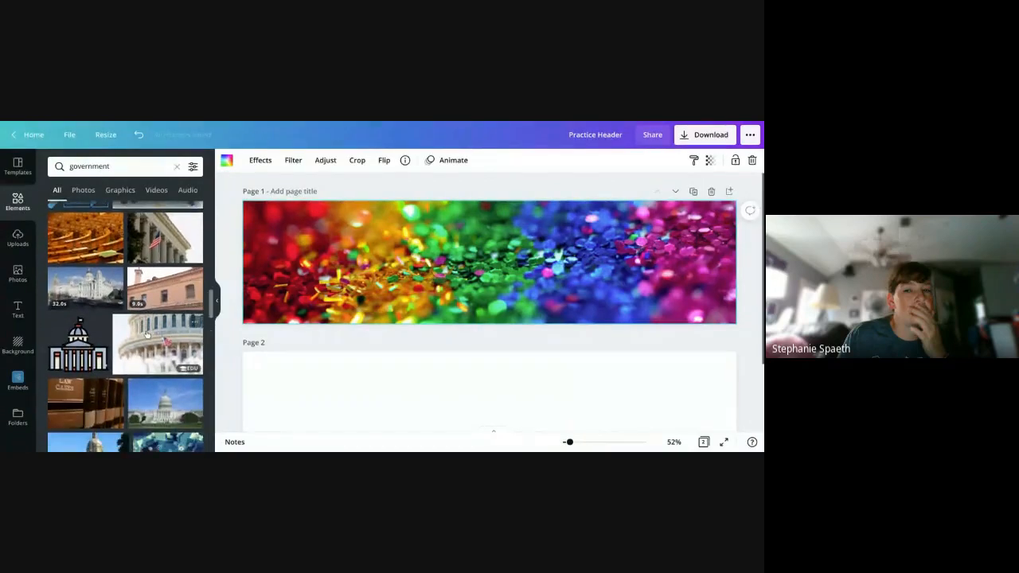
scroll(147, 335, "down", 3)
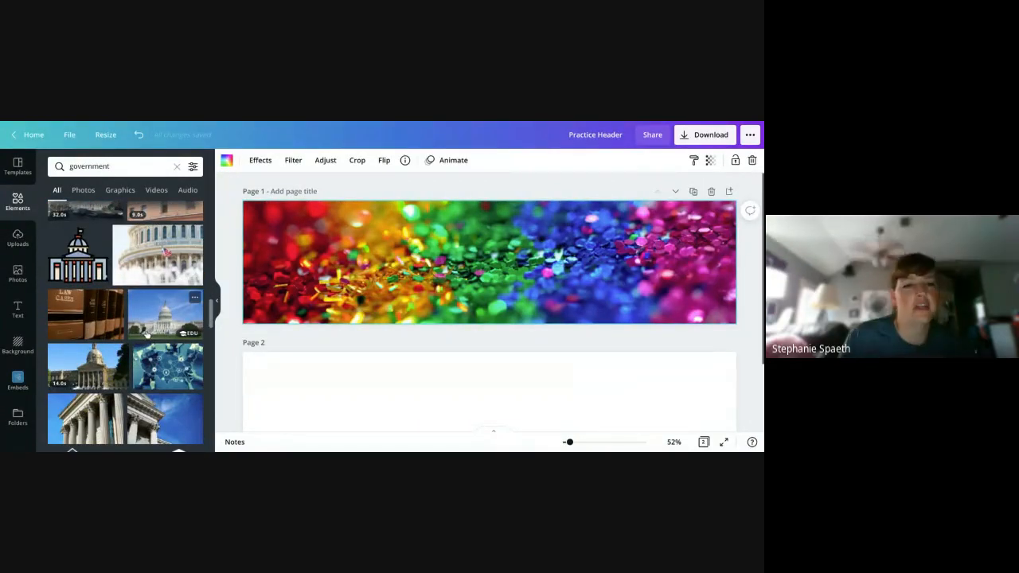
scroll(147, 335, "down", 5)
- Search the elements for economics and look through the matching graphics and photos
left_click(103, 166)
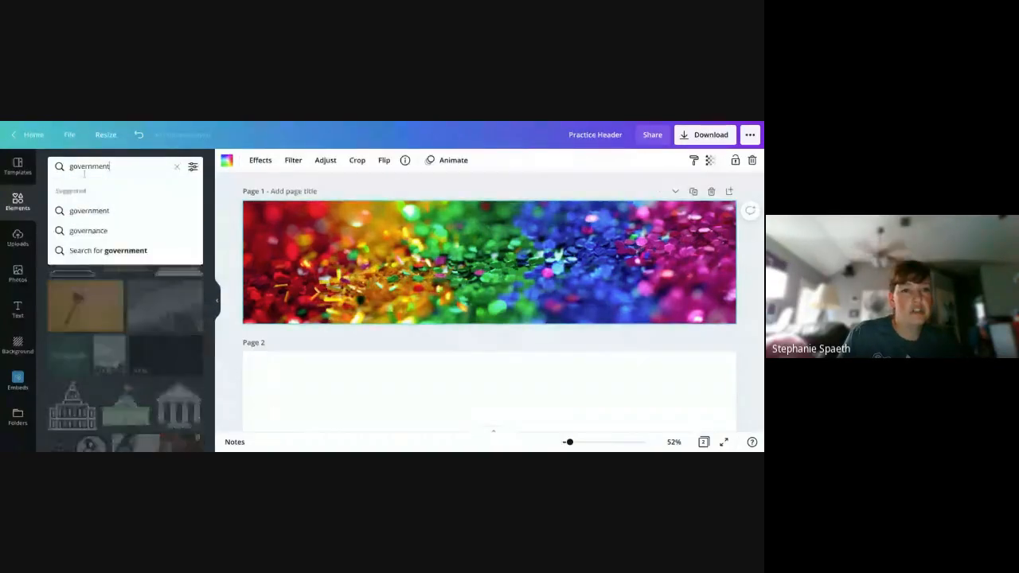
type("eco")
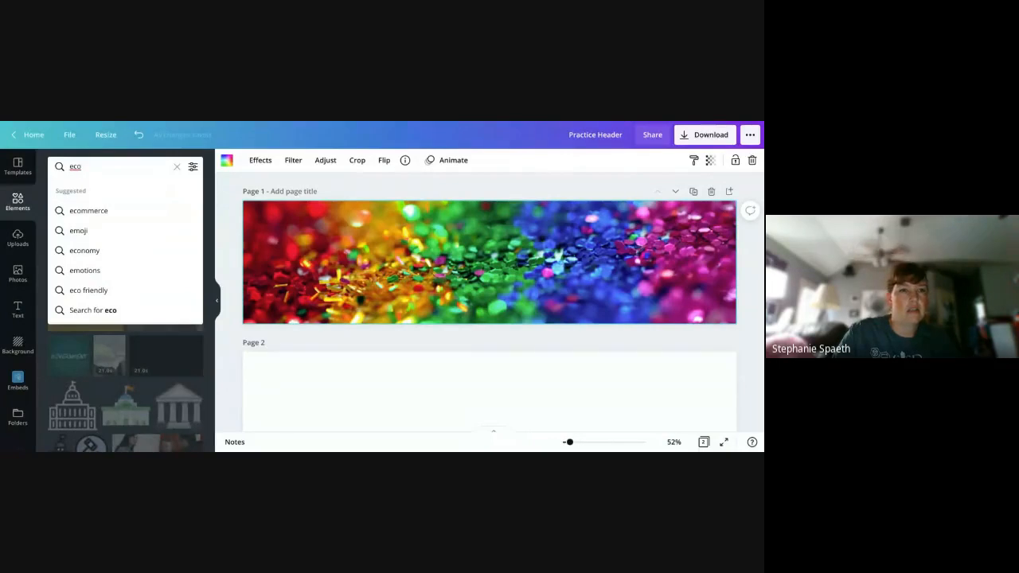
type("nomics")
key("Return")
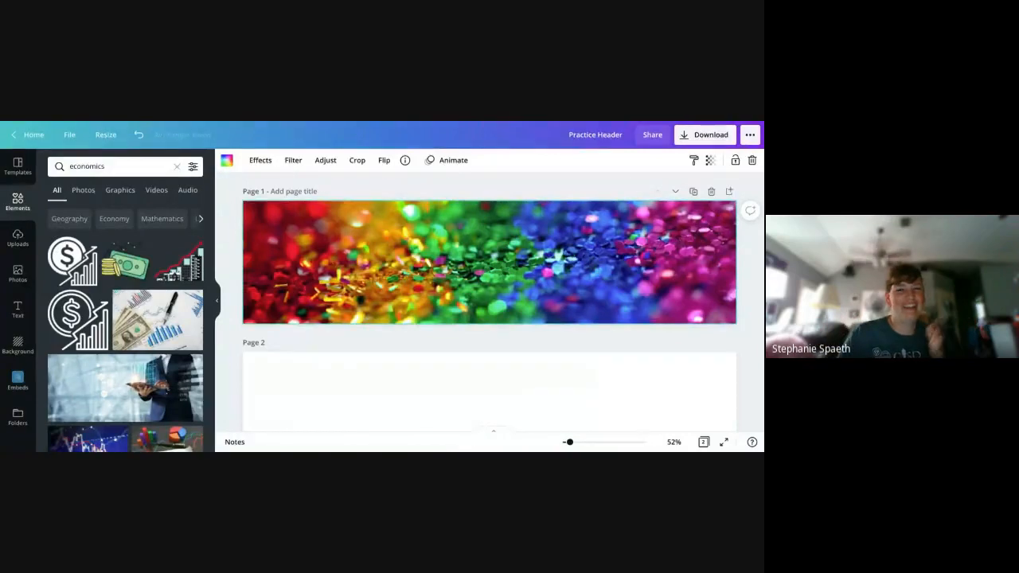
scroll(113, 318, "down", 3)
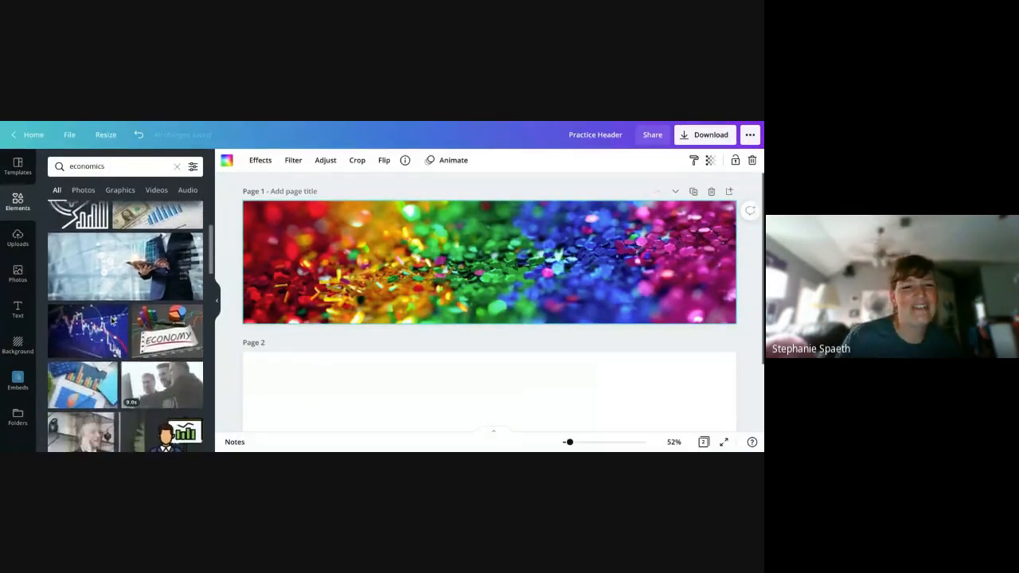
scroll(113, 319, "down", 5)
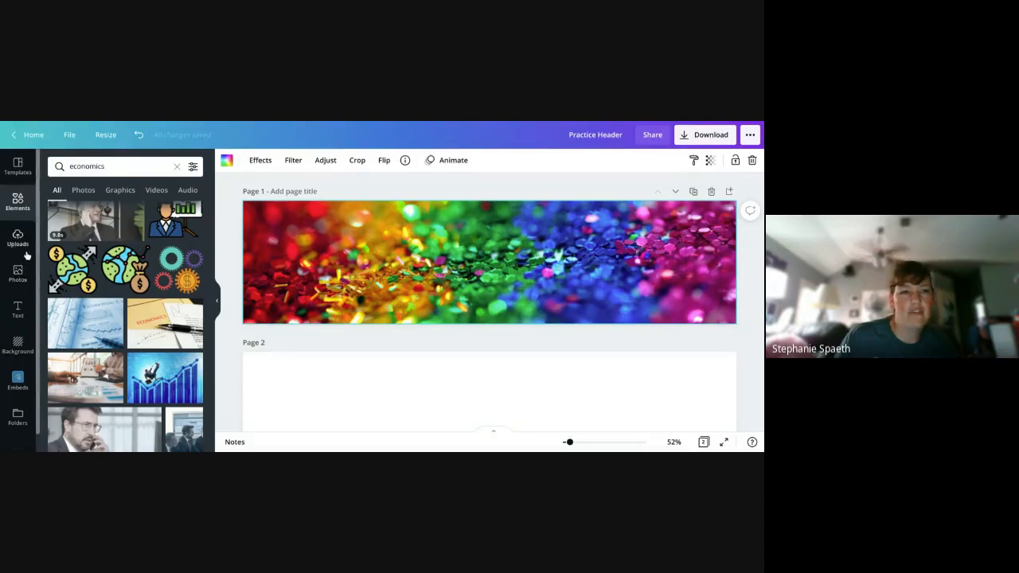
- Look through the available text styles and font combinations, returning to the basic heading options
left_click(20, 314)
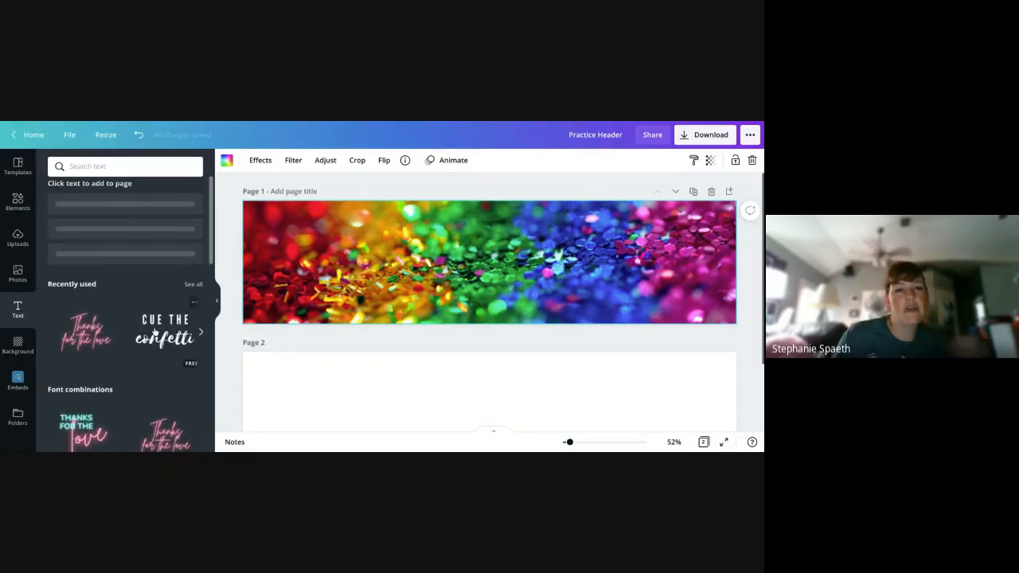
scroll(155, 333, "down", 5)
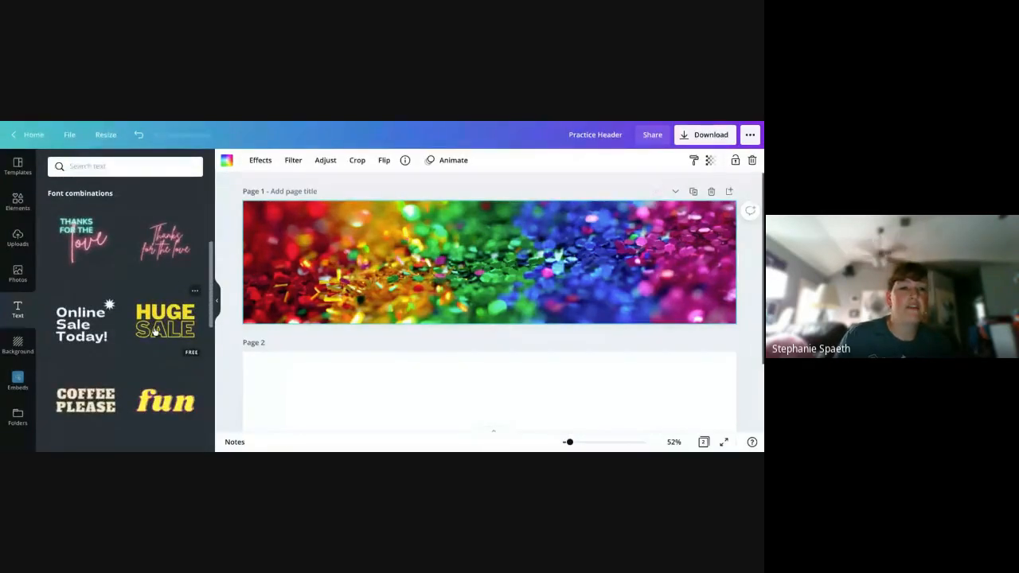
scroll(155, 332, "down", 2)
scroll(154, 333, "down", 3)
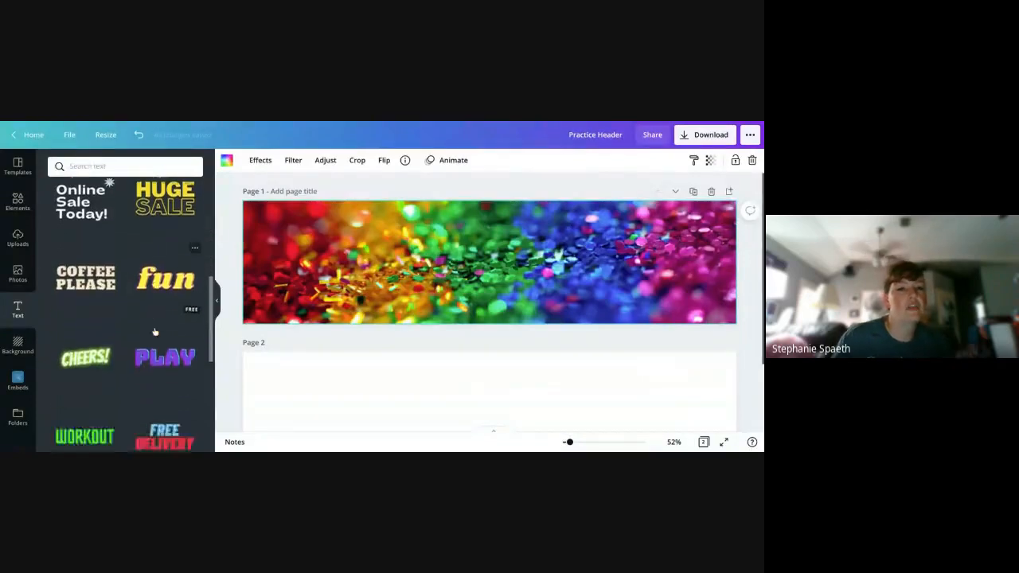
scroll(154, 331, "up", 10)
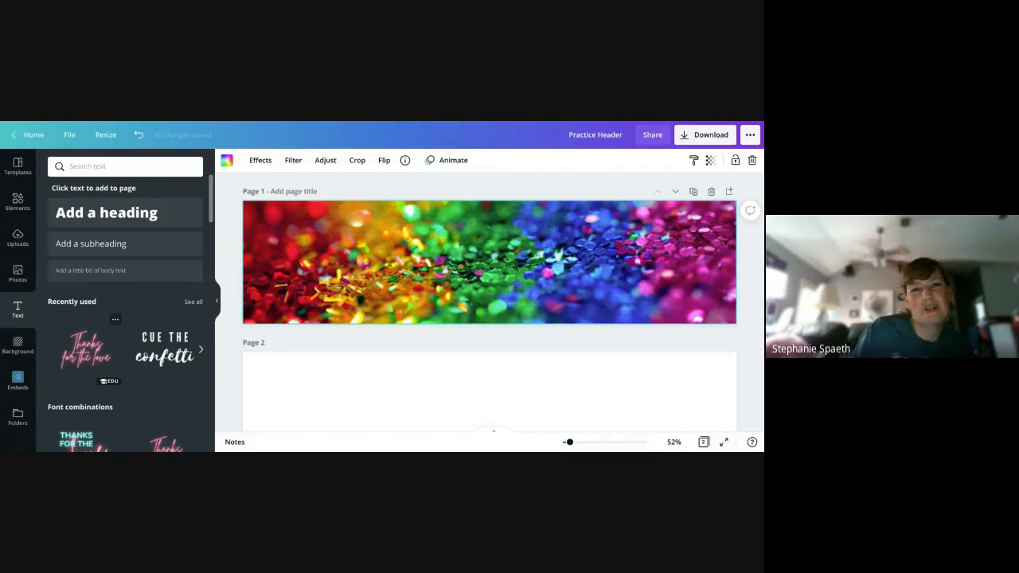
- Add a heading reading Hello to the rainbow glitter header on page 1
left_click(140, 225)
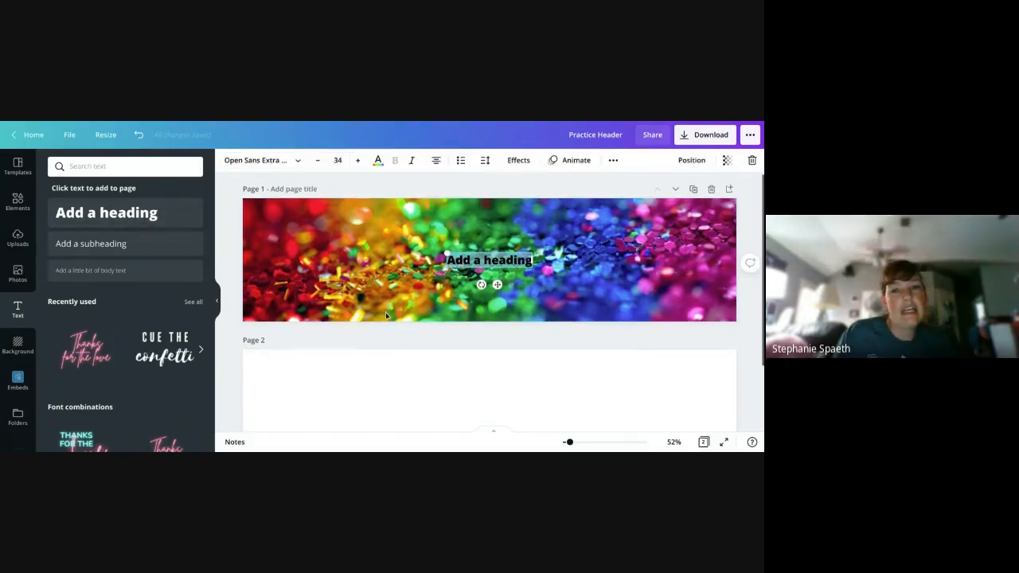
type("Hel")
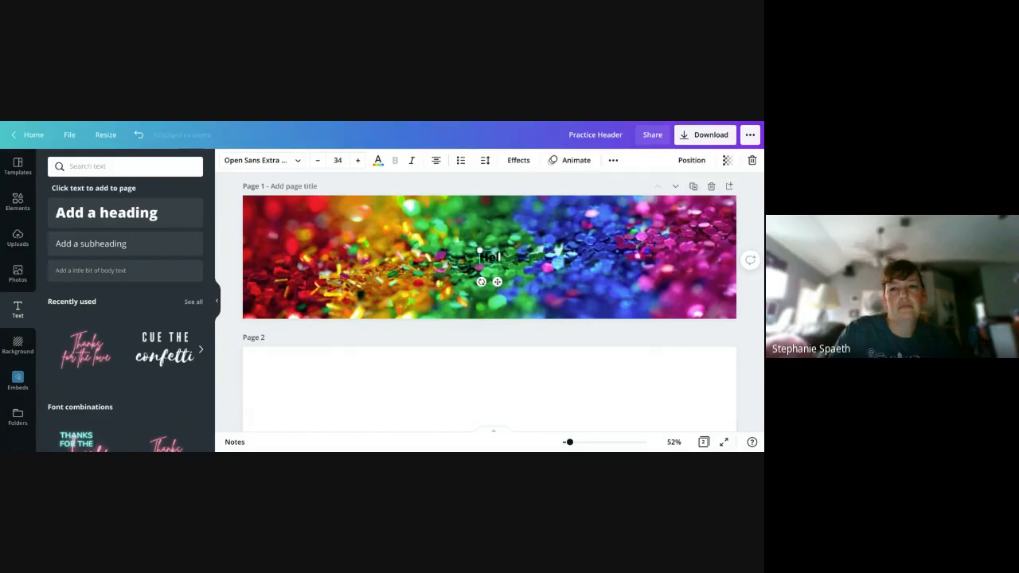
type("lo")
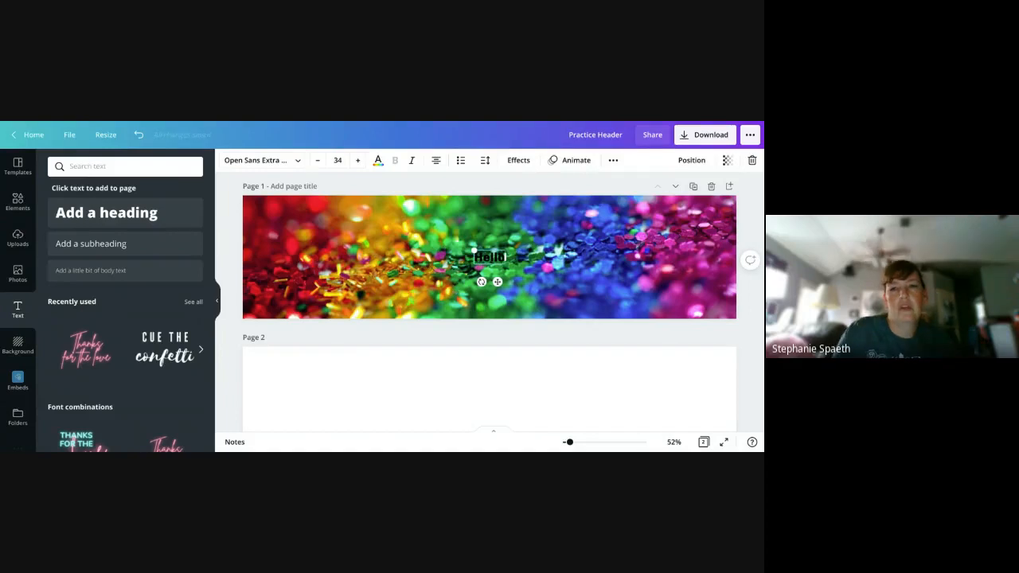
- Change the font of the Hello heading to Cup Cakes
left_click(293, 160)
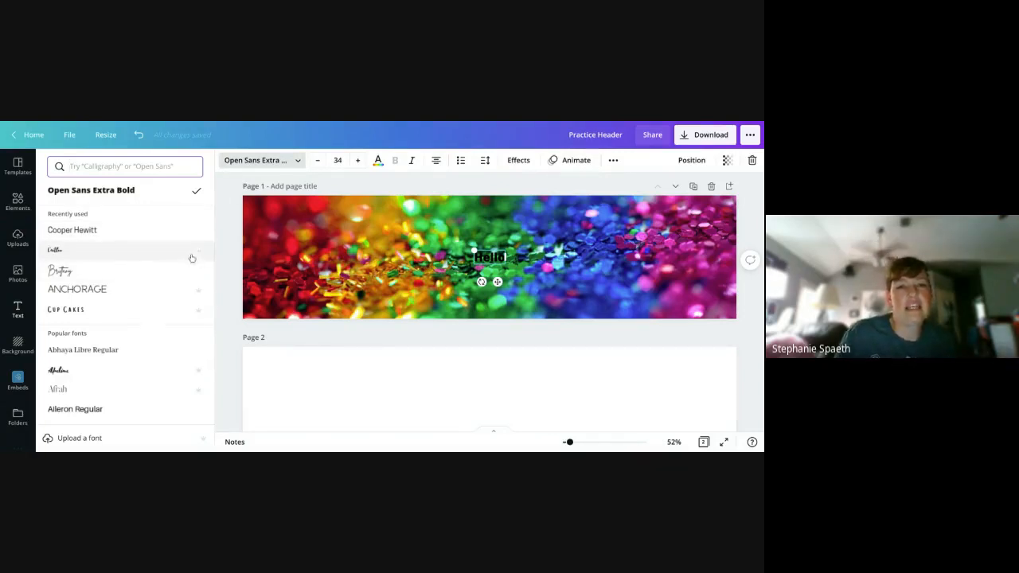
mouse_move(199, 254)
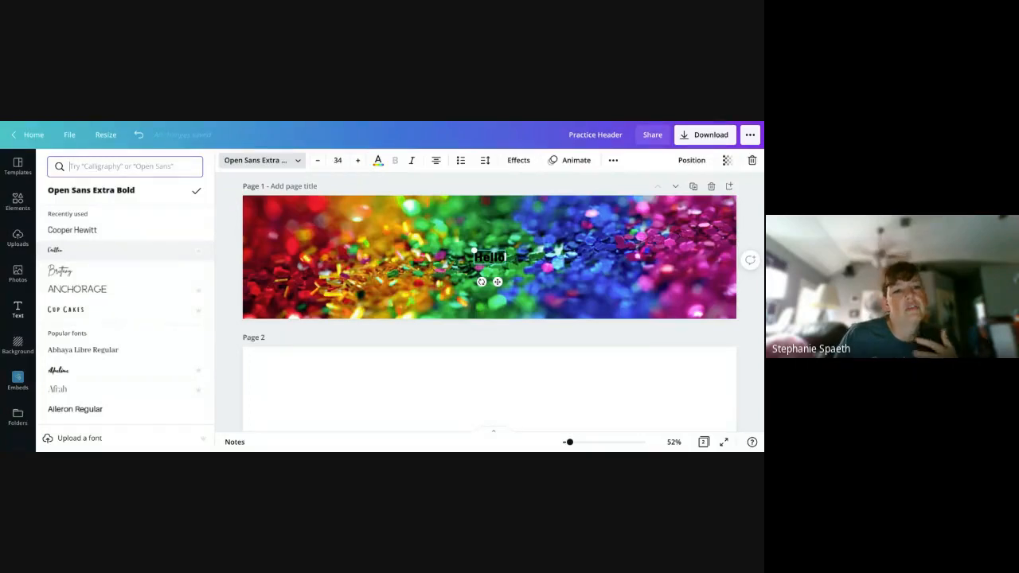
left_click(159, 312)
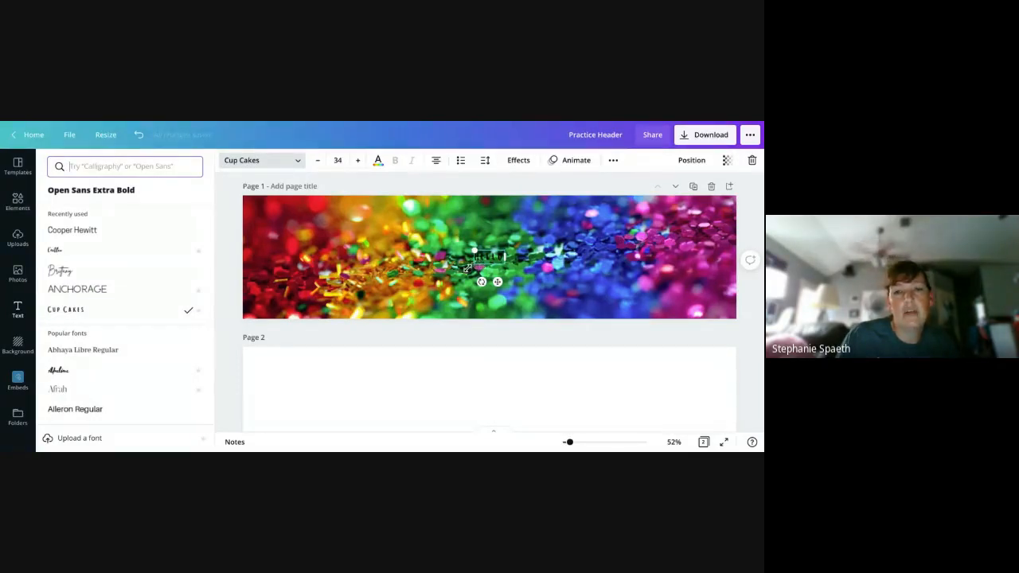
- Enlarge the Hello heading to font size 250 and move it up toward the middle of the glitter header
left_click_drag(474, 269, 308, 314)
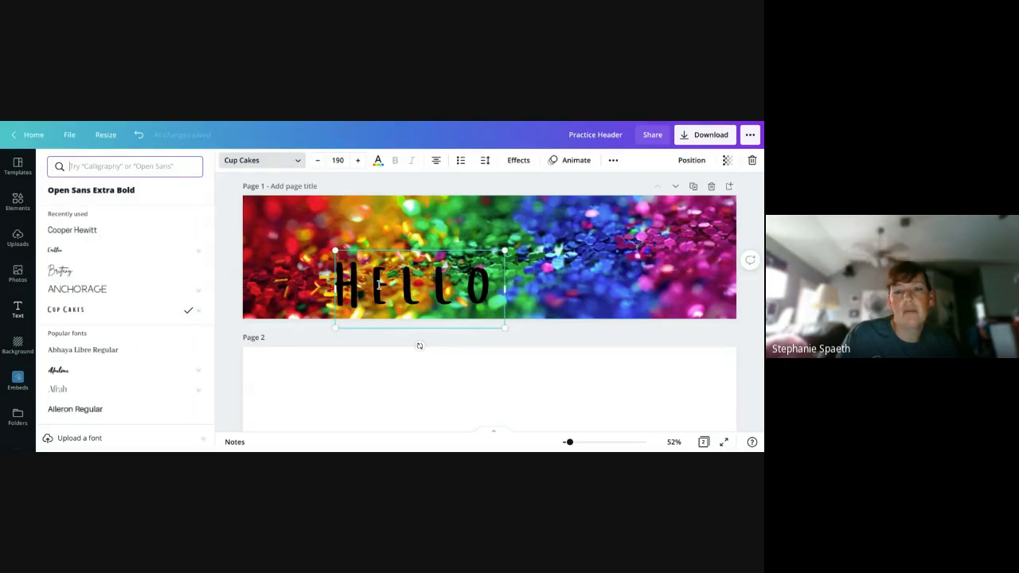
left_click_drag(389, 288, 458, 255)
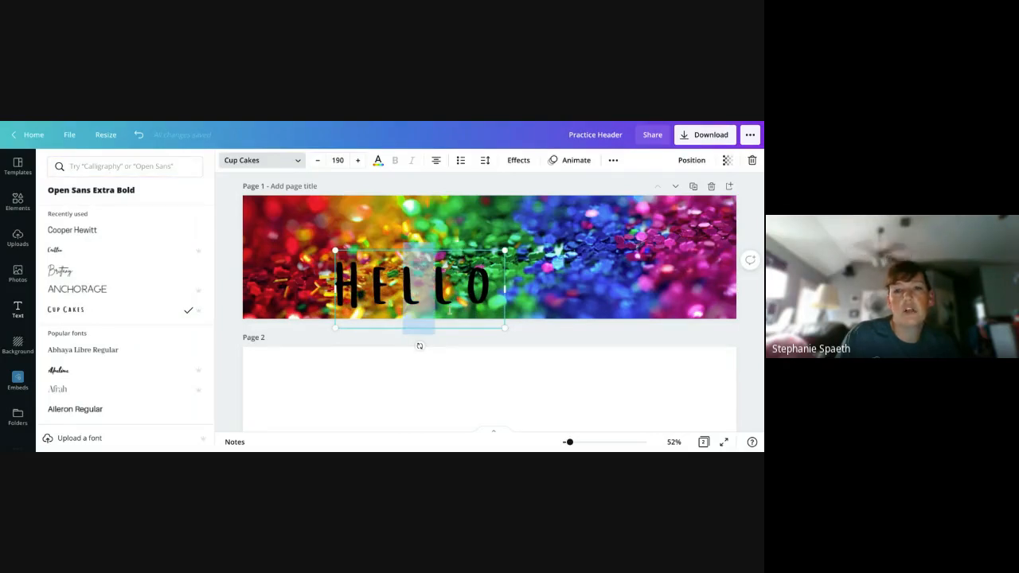
left_click(469, 309)
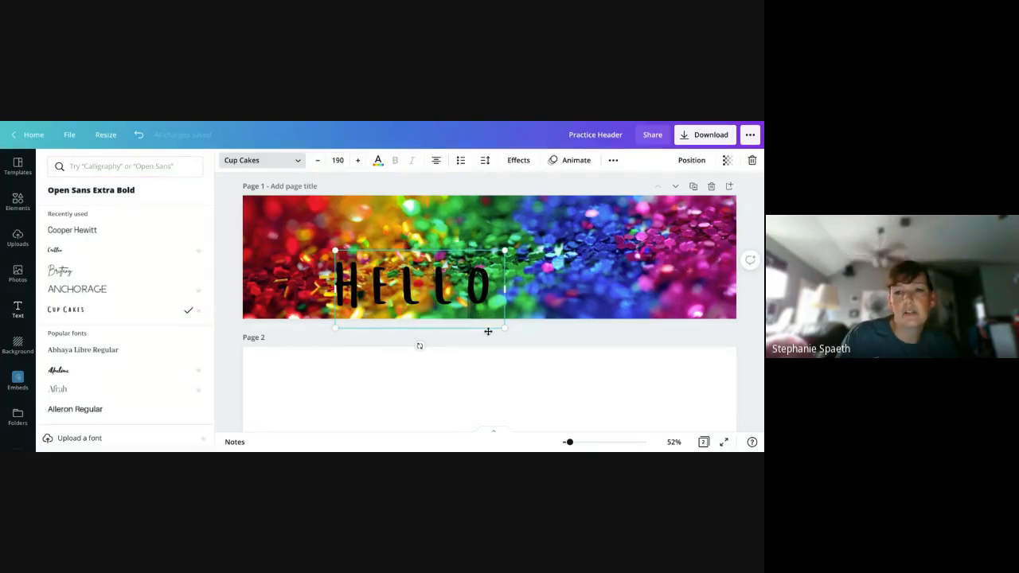
left_click_drag(488, 331, 551, 290)
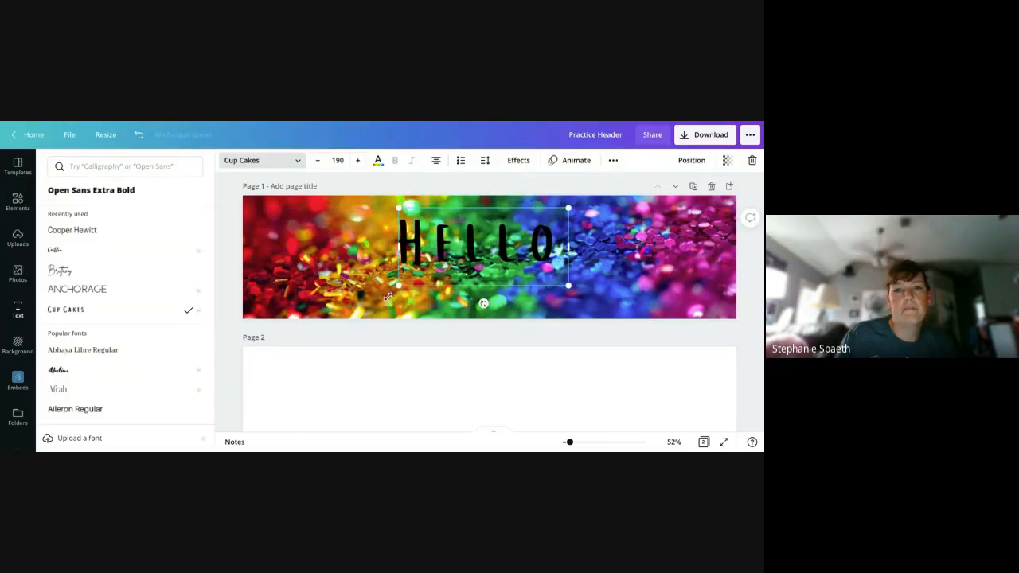
left_click_drag(398, 285, 348, 313)
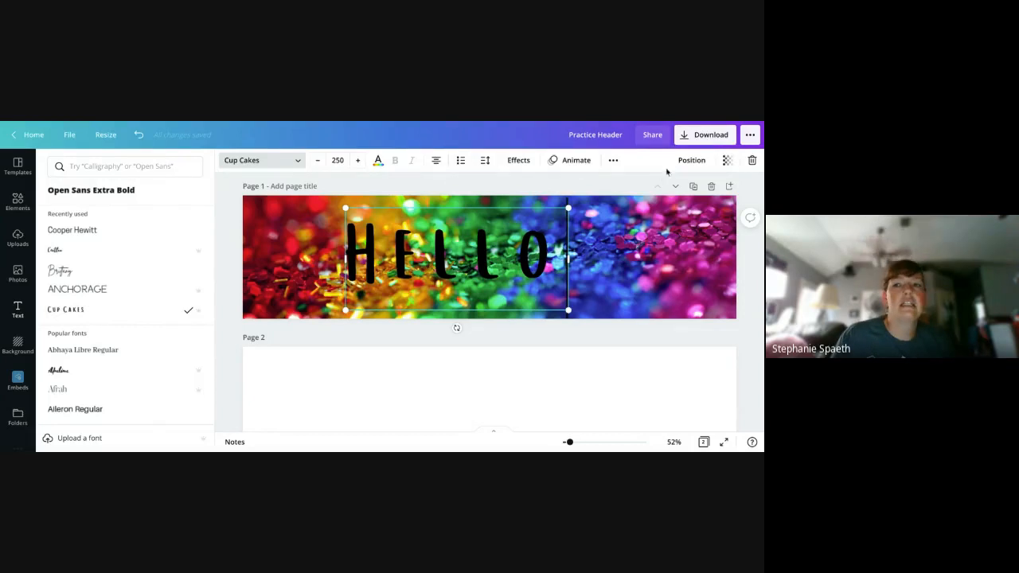
- Align the Hello heading to the middle and center of page 1
left_click(698, 161)
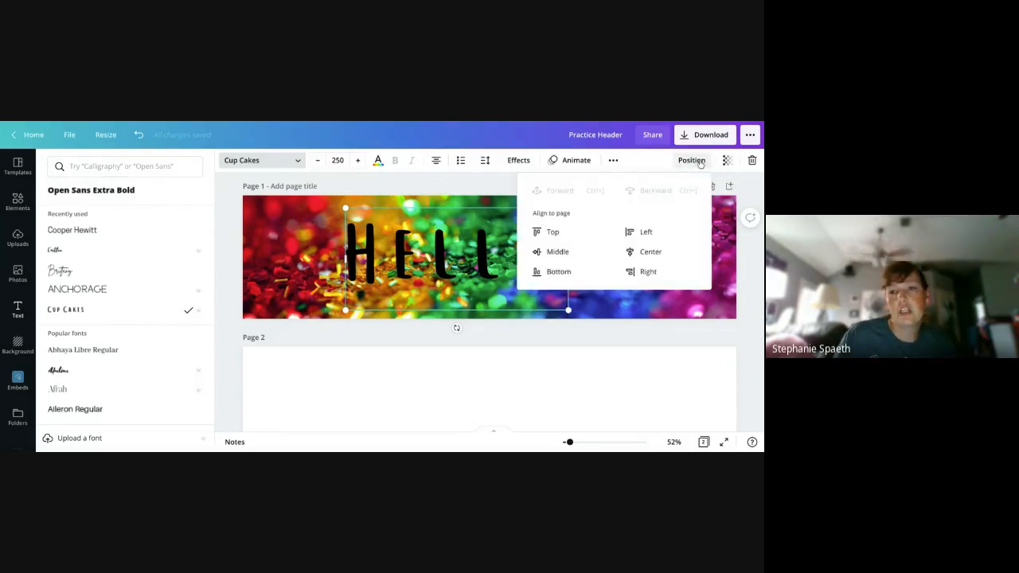
left_click(572, 251)
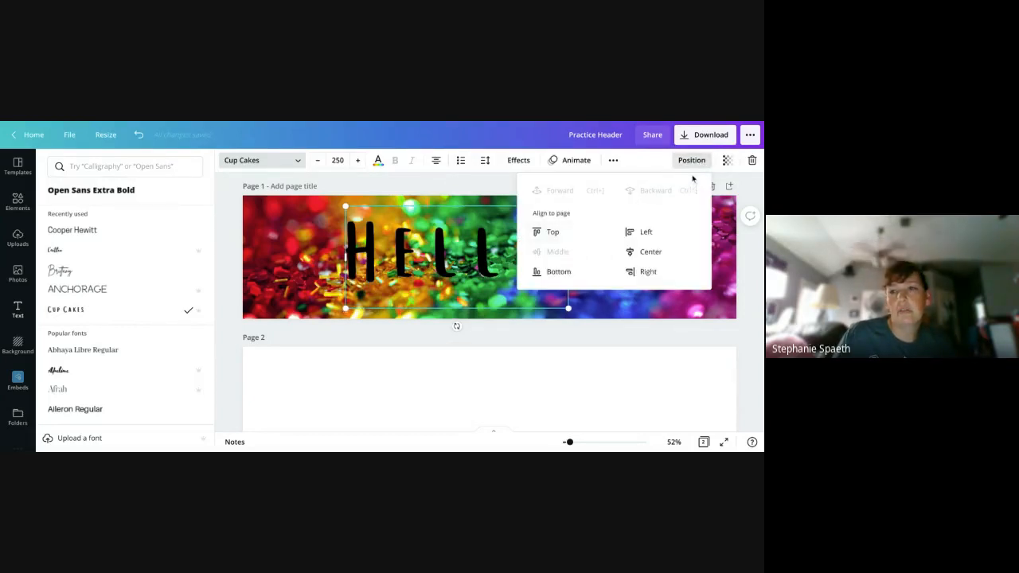
left_click(664, 253)
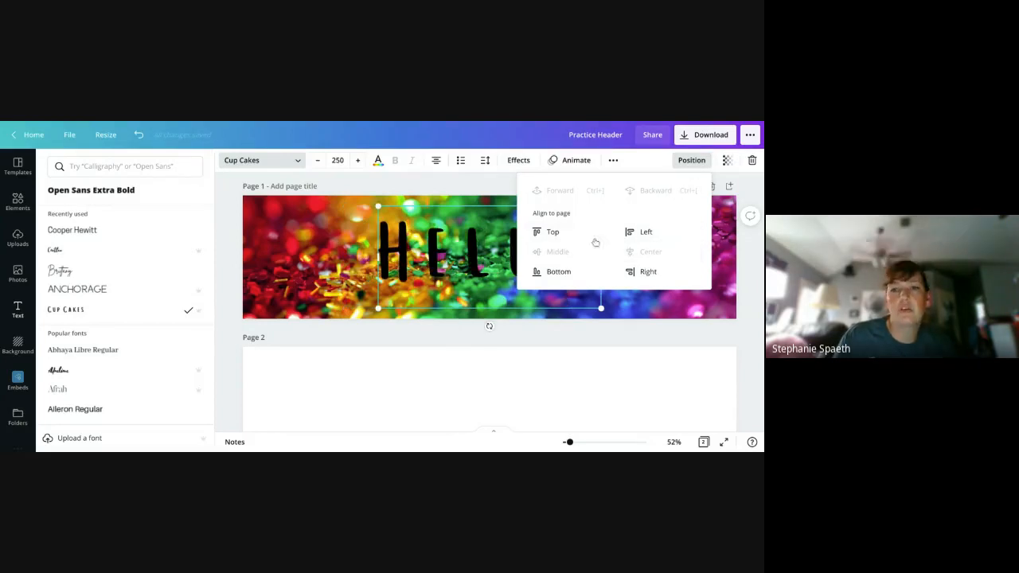
- Try the top and left page alignments on the Hello heading, returning it to middle and center
left_click(548, 231)
left_click(645, 233)
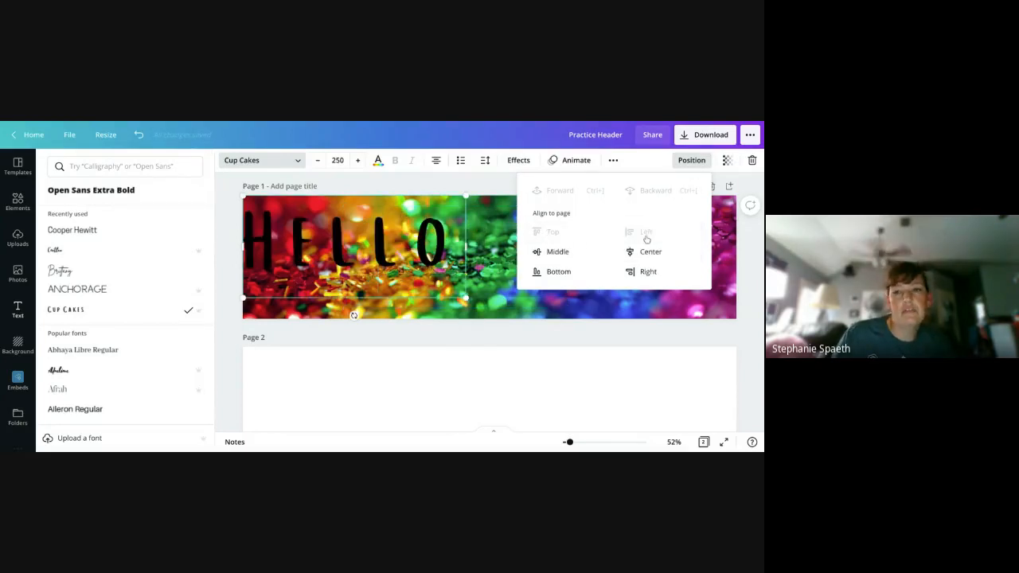
left_click(555, 254)
left_click(644, 253)
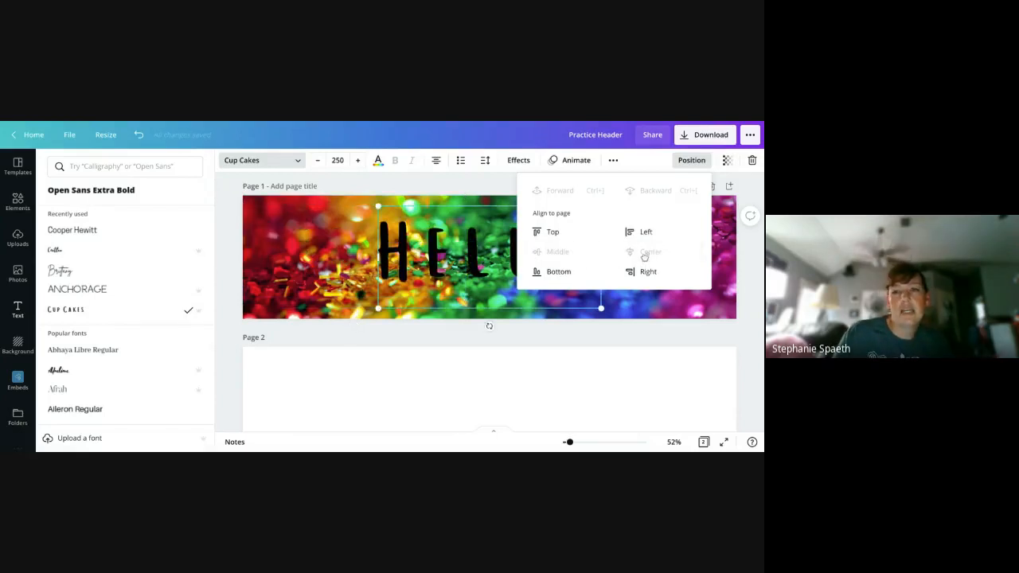
left_click(659, 313)
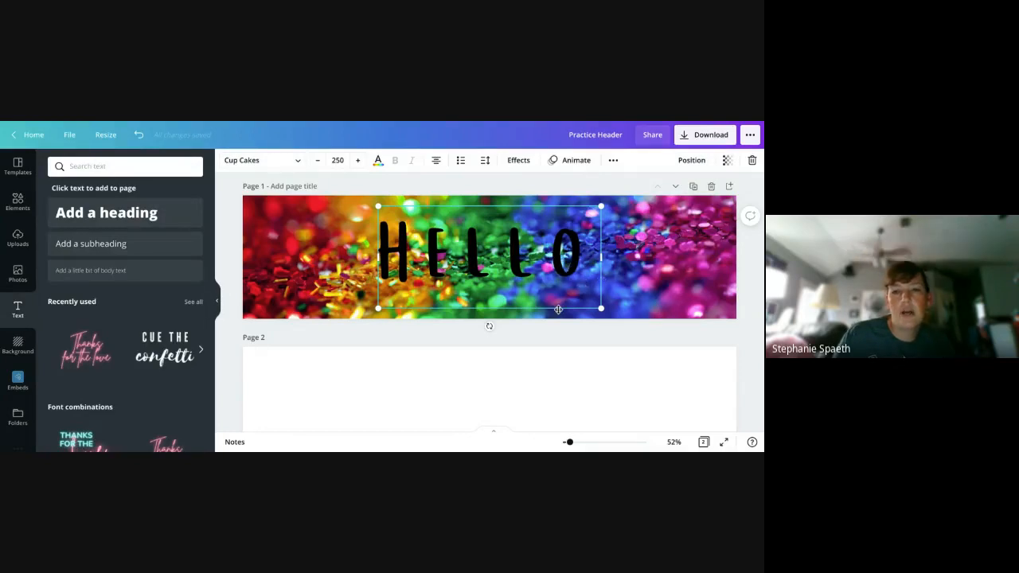
- Nudge the Hello heading off center by hand and bring it back to the page's horizontal center
mouse_move(558, 312)
left_mouse_down()
mouse_move(569, 310)
mouse_move(561, 307)
left_mouse_up()
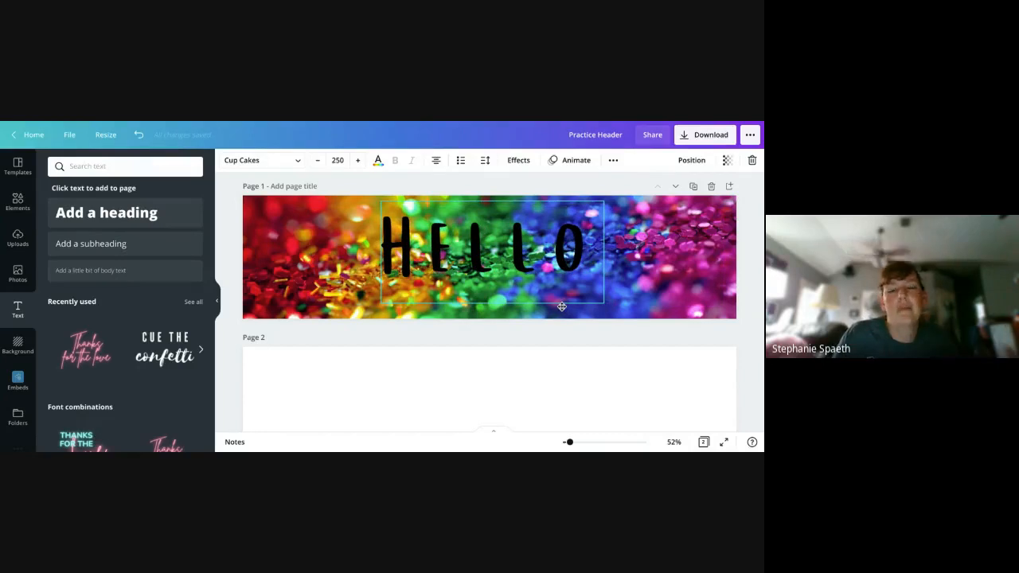
left_click_drag(560, 304, 556, 307)
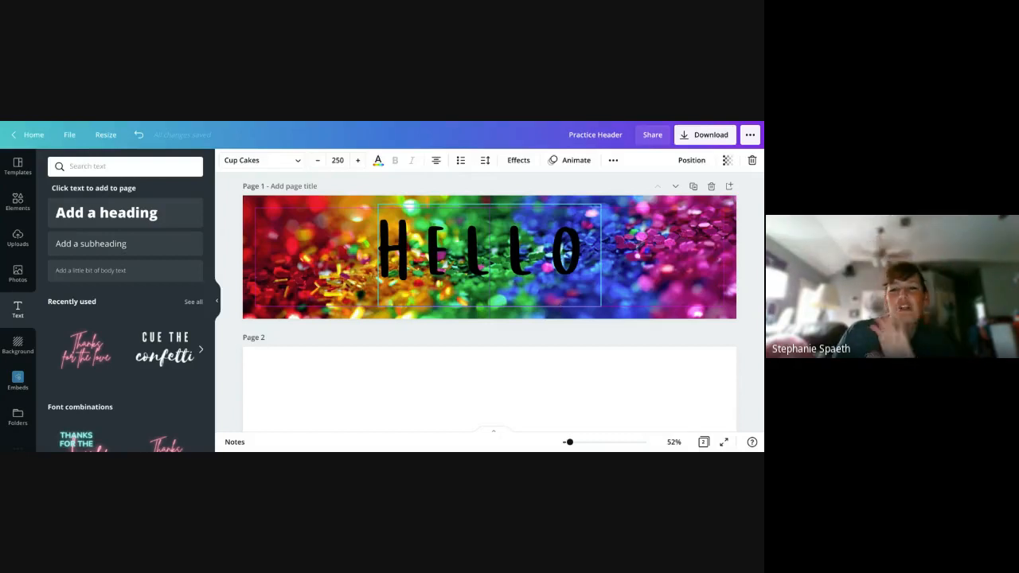
left_click(559, 307)
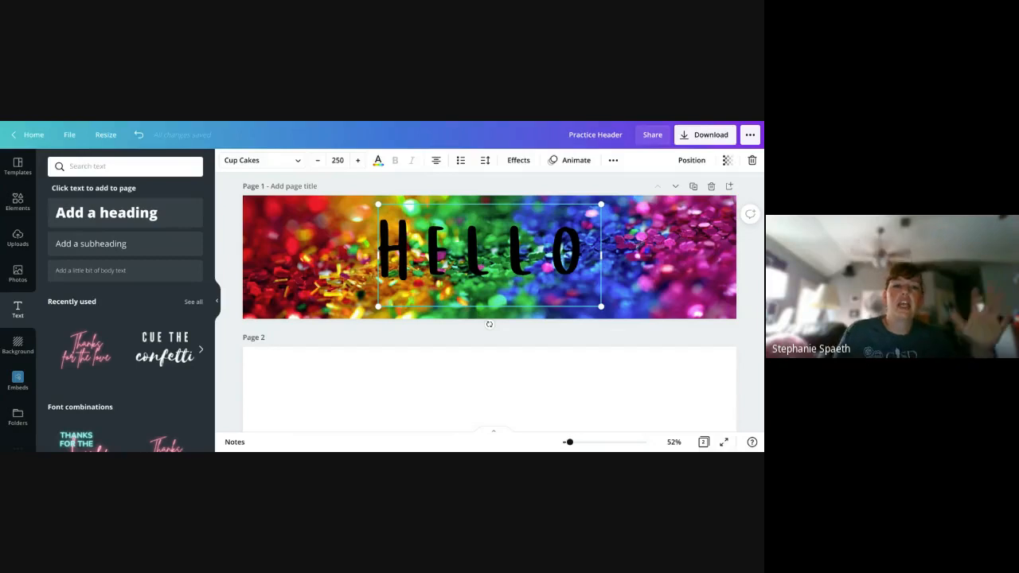
- Add the globe graphic with dollar coins and arrows from the economics results, placing it left of the Hello heading
left_click(18, 200)
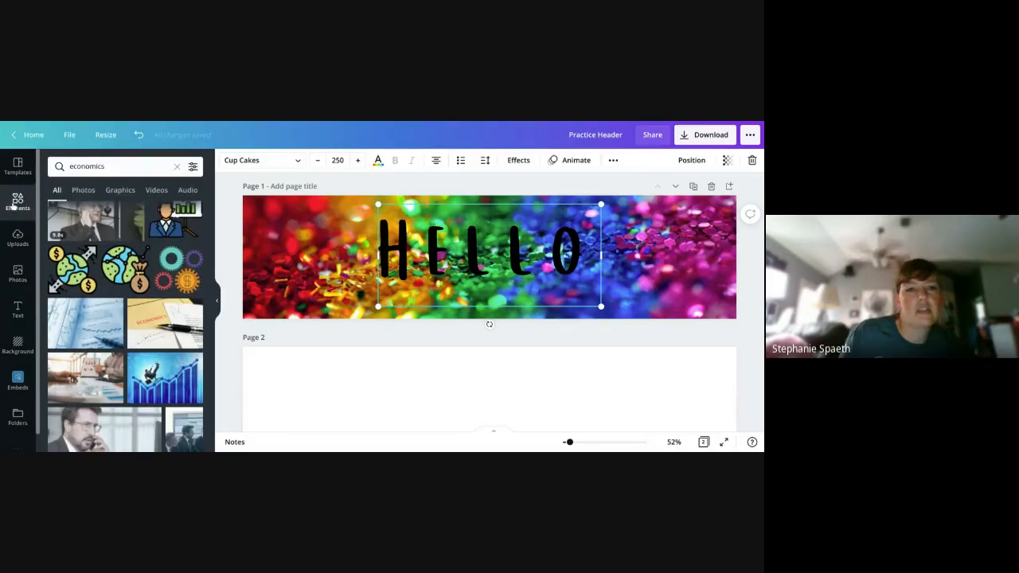
left_click(80, 271)
left_click_drag(487, 266, 309, 265)
left_click_drag(372, 270, 371, 270)
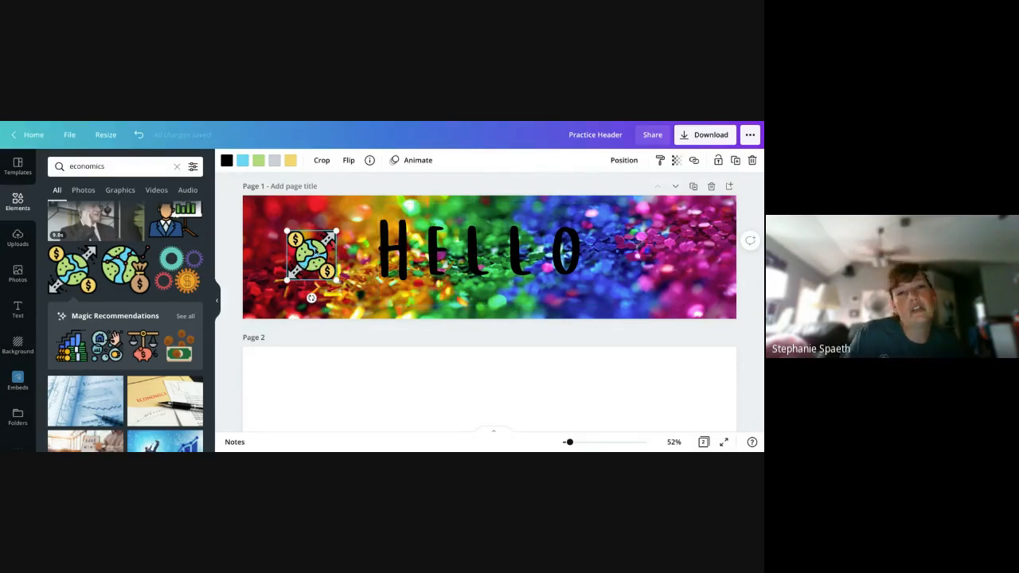
- Recolor the light blue part of the globe graphic, trying the purple photo color and settling on the blue one
left_click(245, 162)
left_click(114, 370)
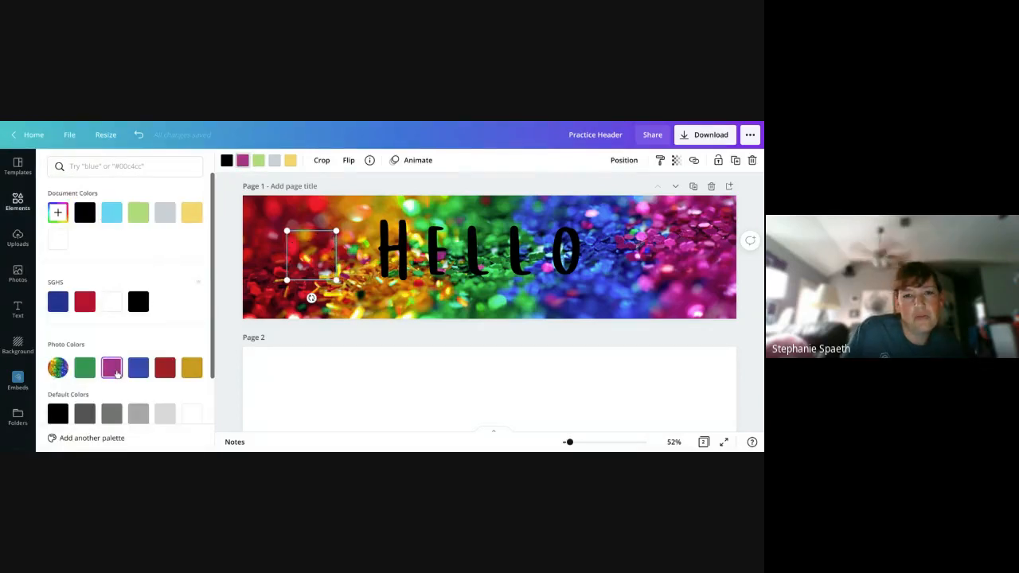
left_click(137, 371)
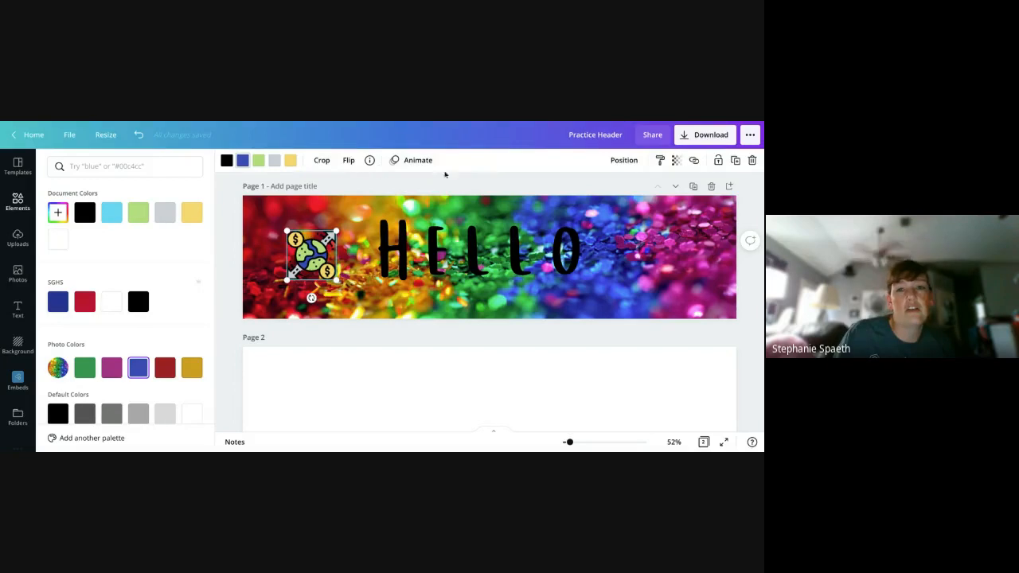
left_click(474, 177)
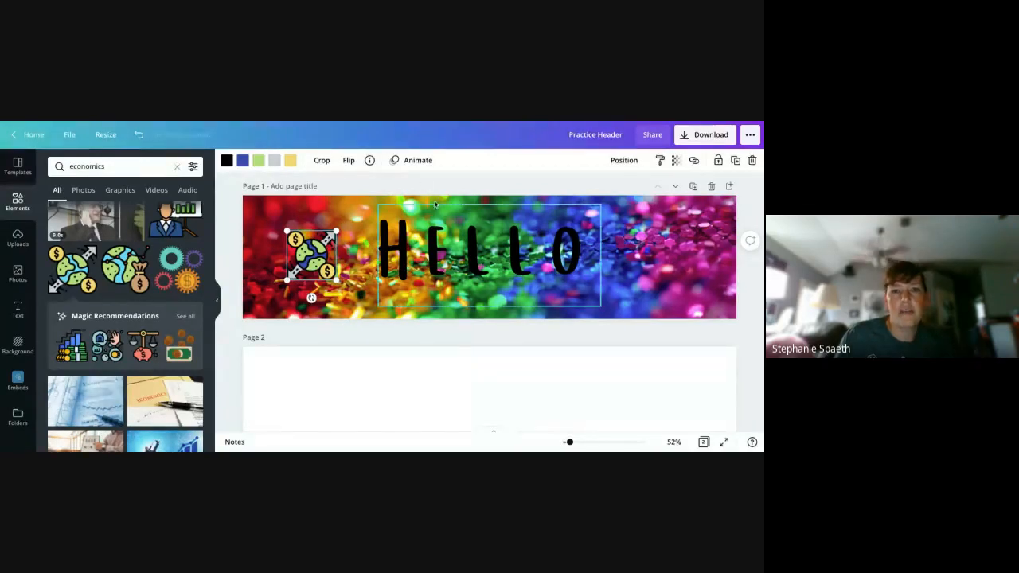
- Apply the Glitch text effect to the Hello heading
left_click(443, 253)
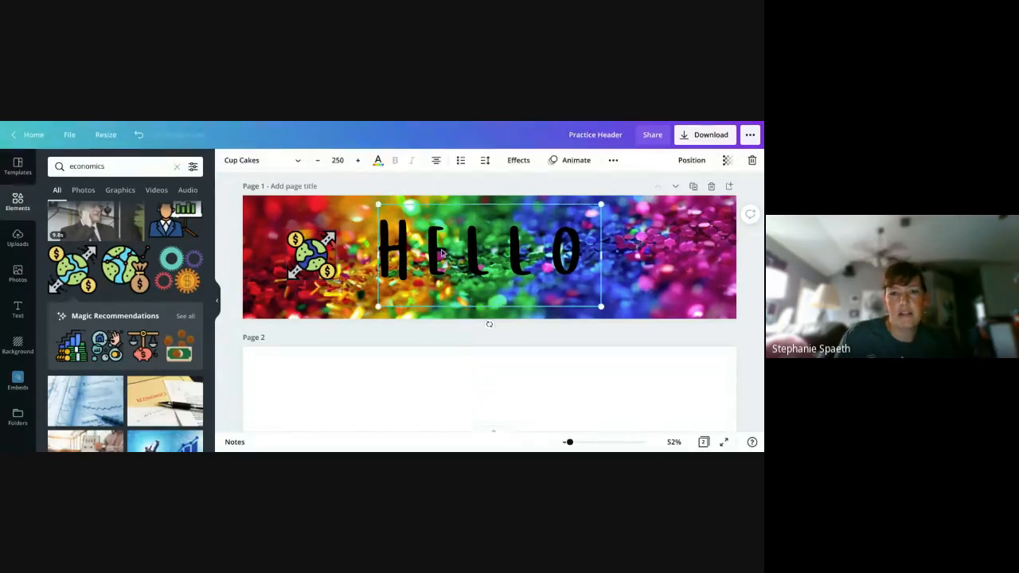
left_click(517, 162)
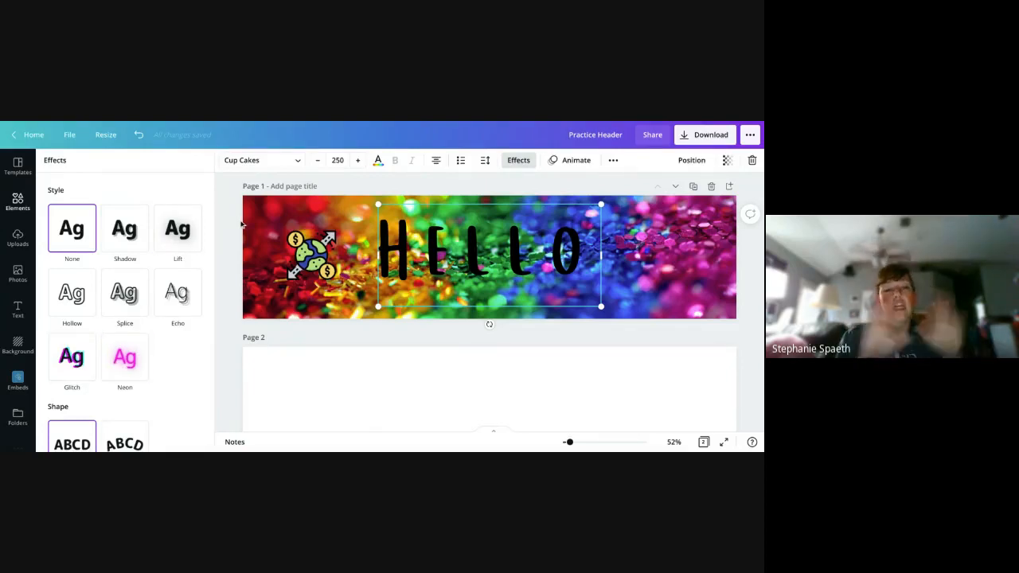
scroll(262, 348, "down", 1)
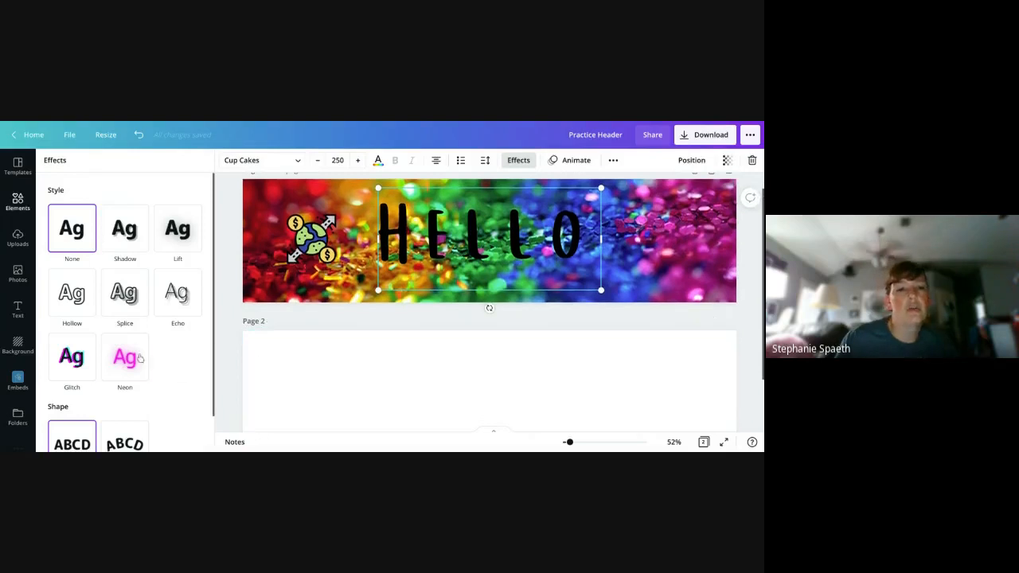
left_click(86, 359)
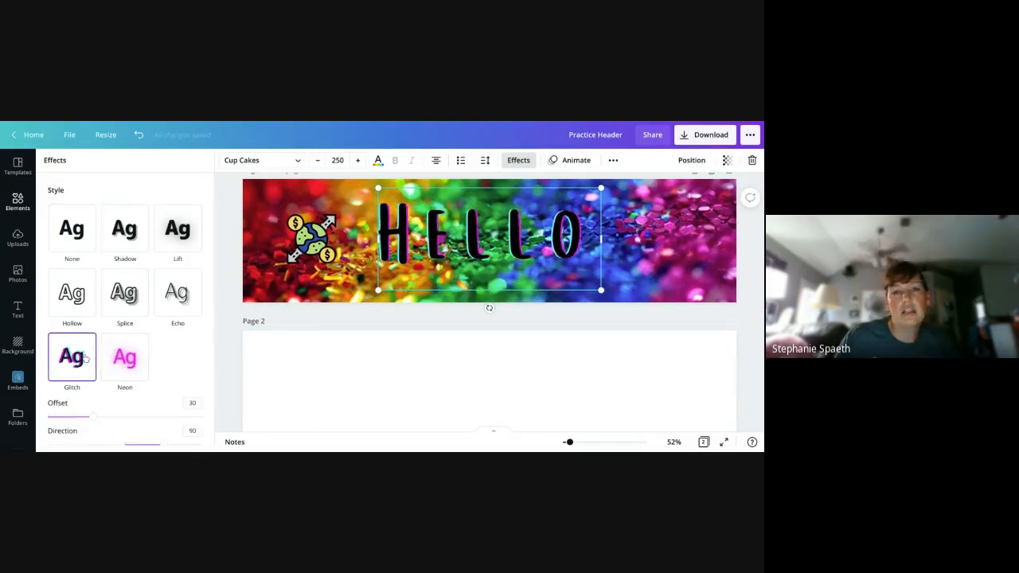
- Change the Hello heading's text color to the default dark blue, trying coral first
left_click(378, 160)
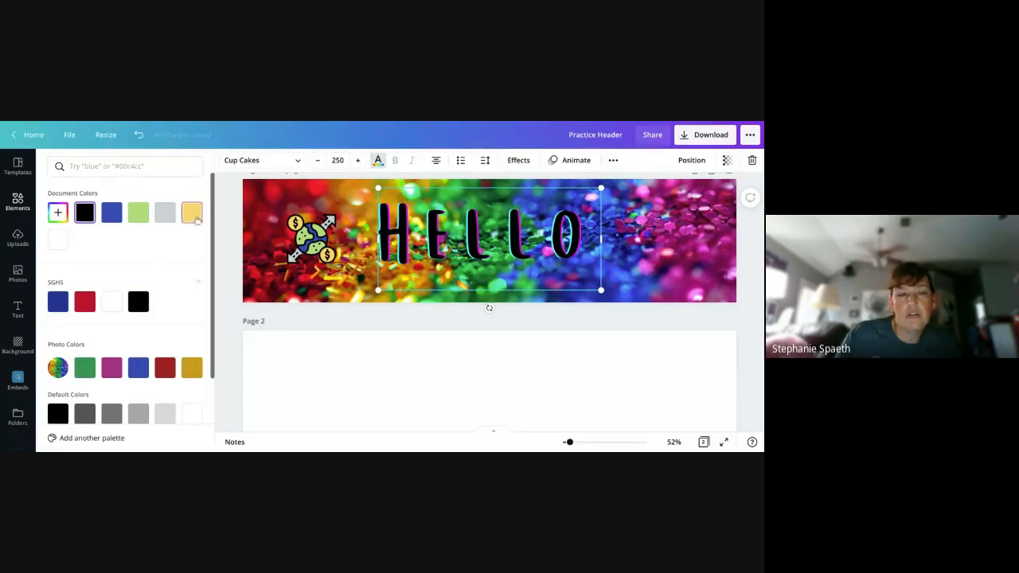
scroll(120, 319, "down", 3)
scroll(71, 315, "up", 3)
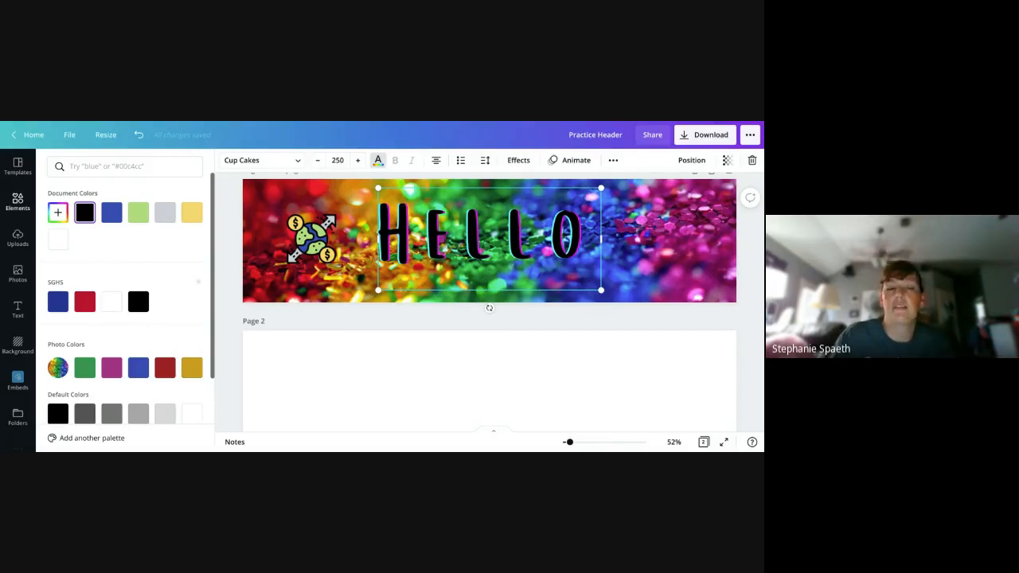
scroll(162, 245, "down", 3)
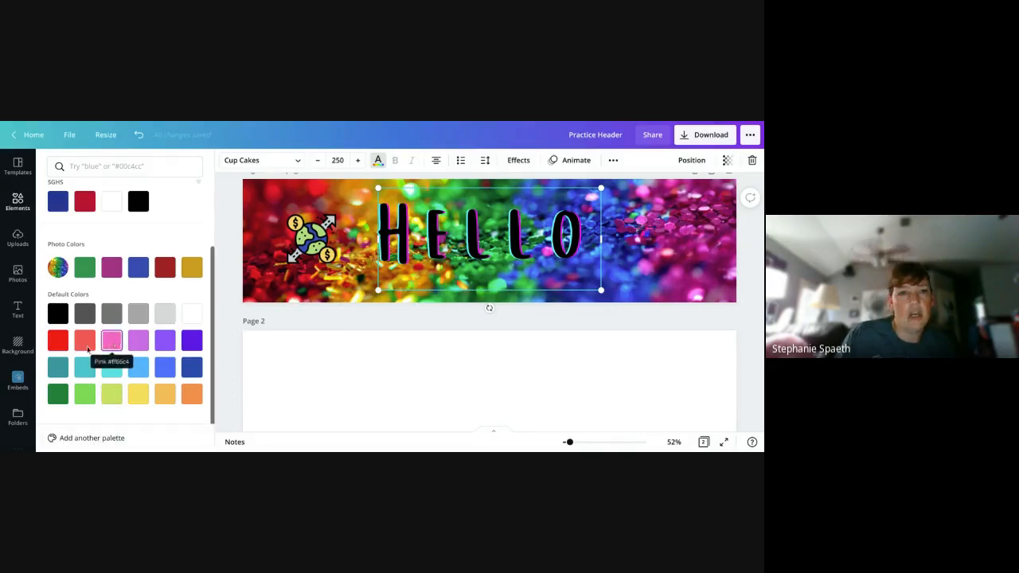
left_click(85, 341)
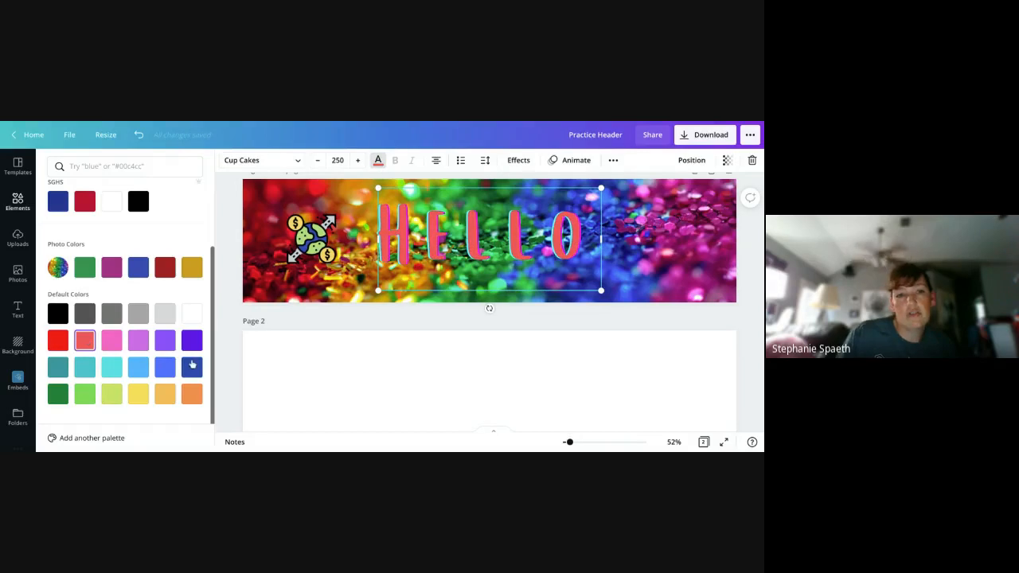
left_click(192, 367)
scroll(191, 364, "up", 2)
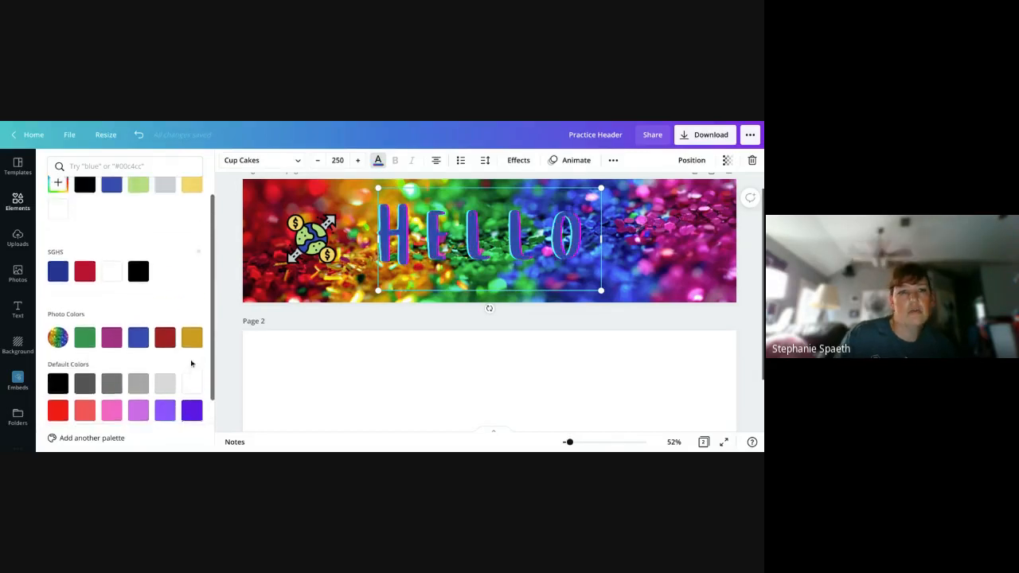
scroll(191, 364, "up", 1)
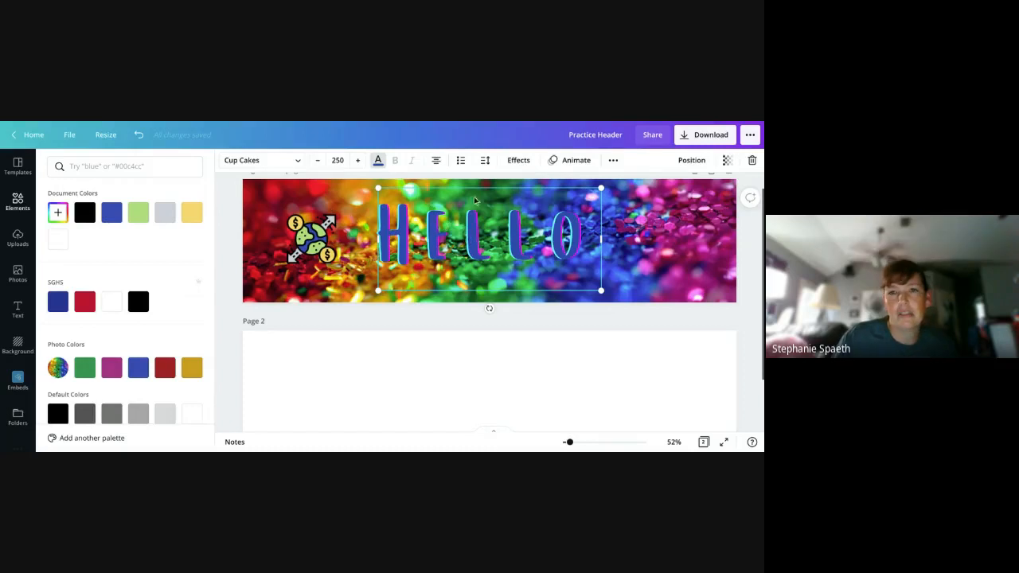
- Switch the Hello heading's Glitch effect to the cyan and red color pair
left_click(522, 163)
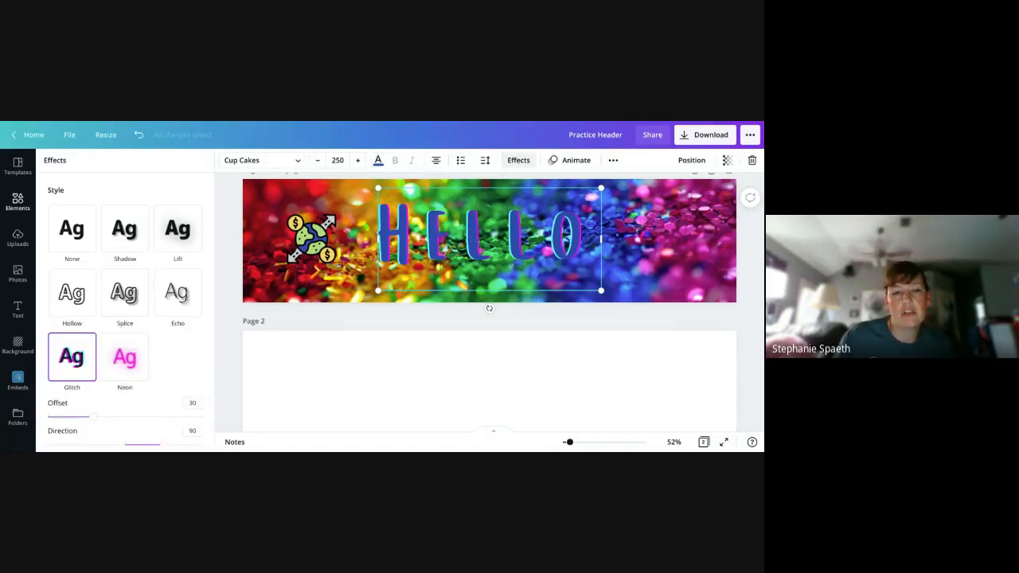
scroll(143, 330, "down", 3)
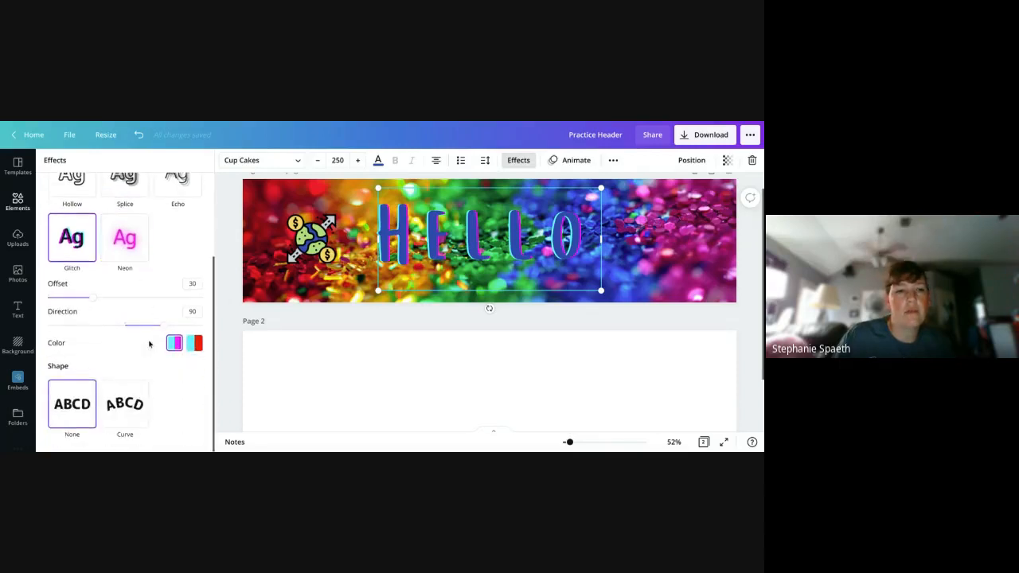
left_click(194, 348)
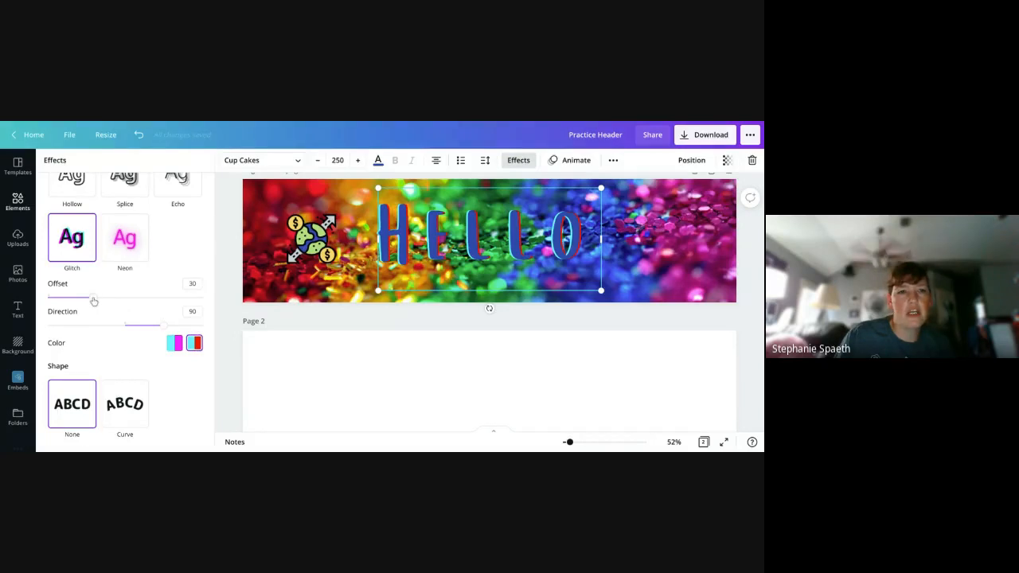
mouse_move(93, 300)
left_mouse_down()
mouse_move(170, 299)
mouse_move(80, 299)
mouse_move(94, 298)
left_mouse_up()
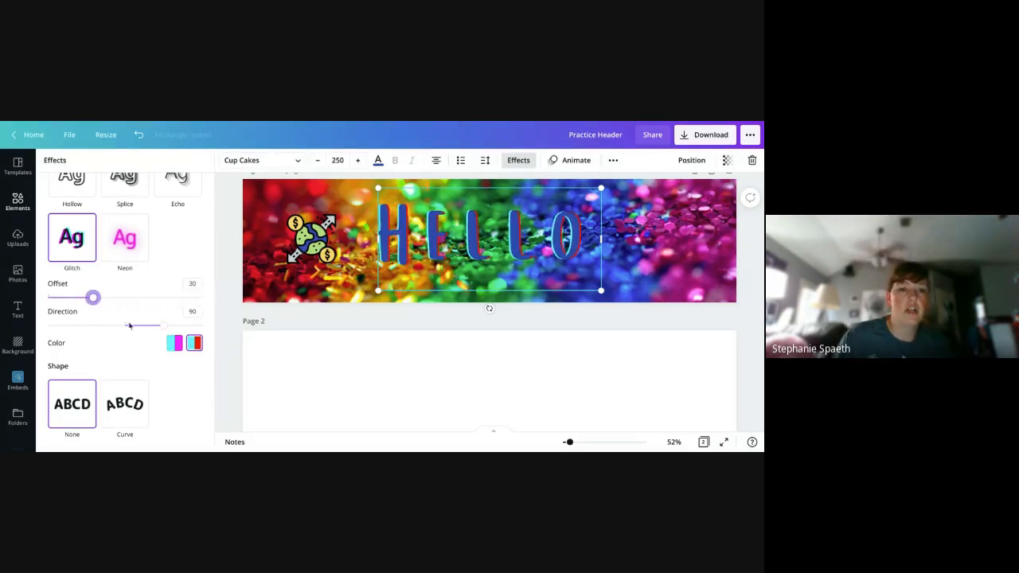
- Apply a Curve shape of 100 to the Hello heading and move it slightly higher on the banner
left_click(140, 410)
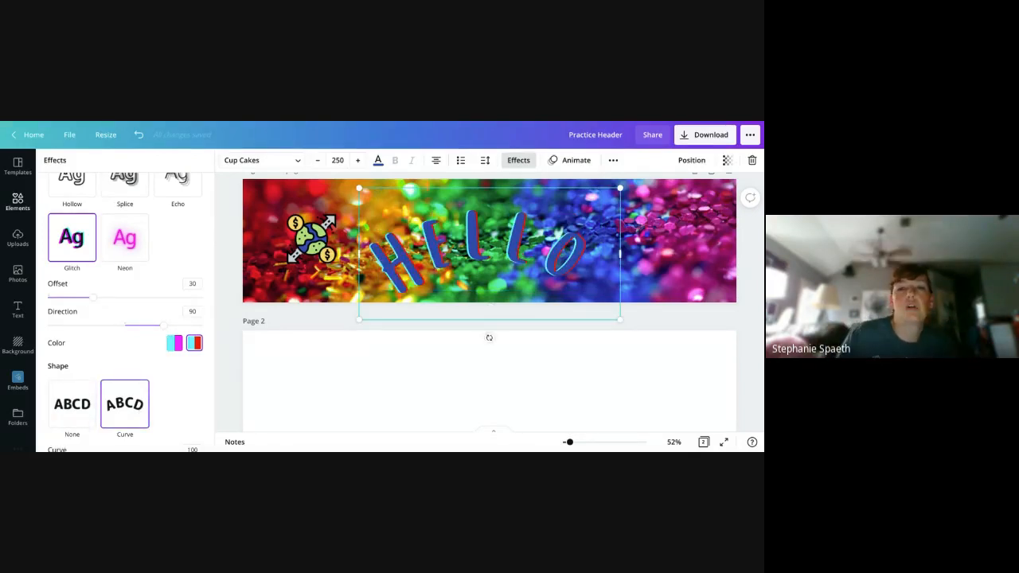
scroll(140, 409, "down", 1)
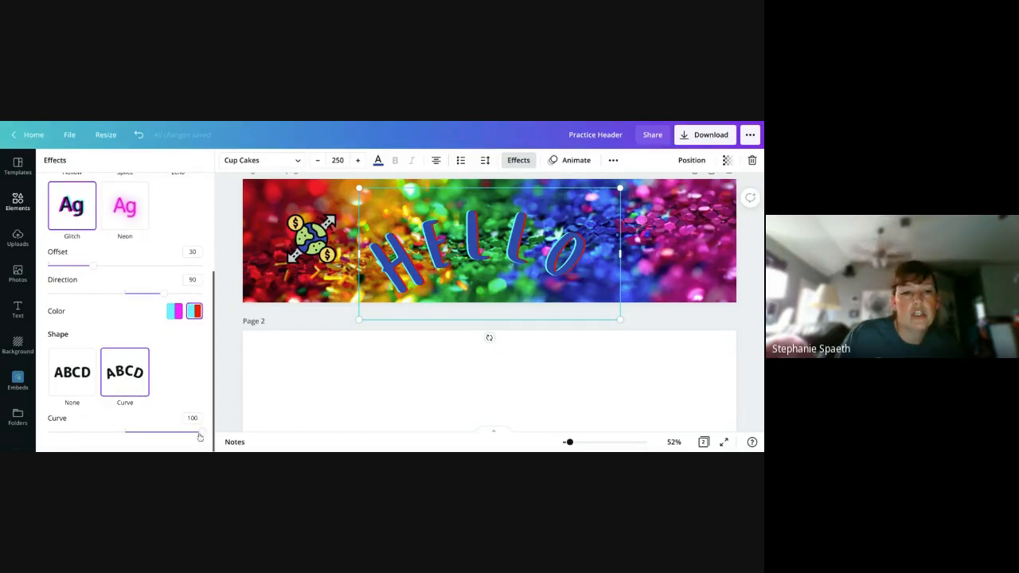
mouse_move(199, 435)
left_mouse_down()
mouse_move(154, 437)
mouse_move(202, 432)
left_mouse_up()
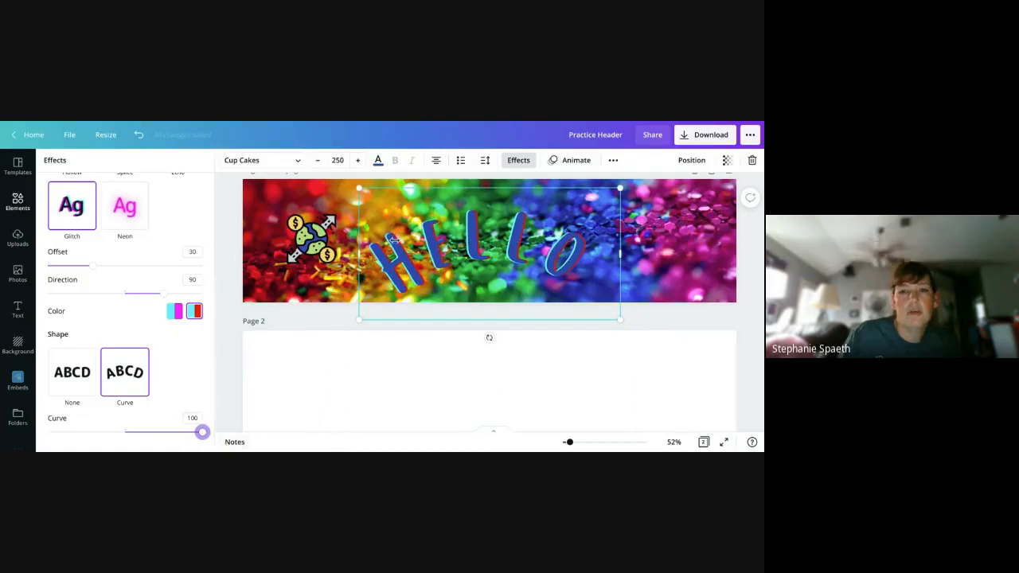
left_click_drag(516, 252, 522, 228)
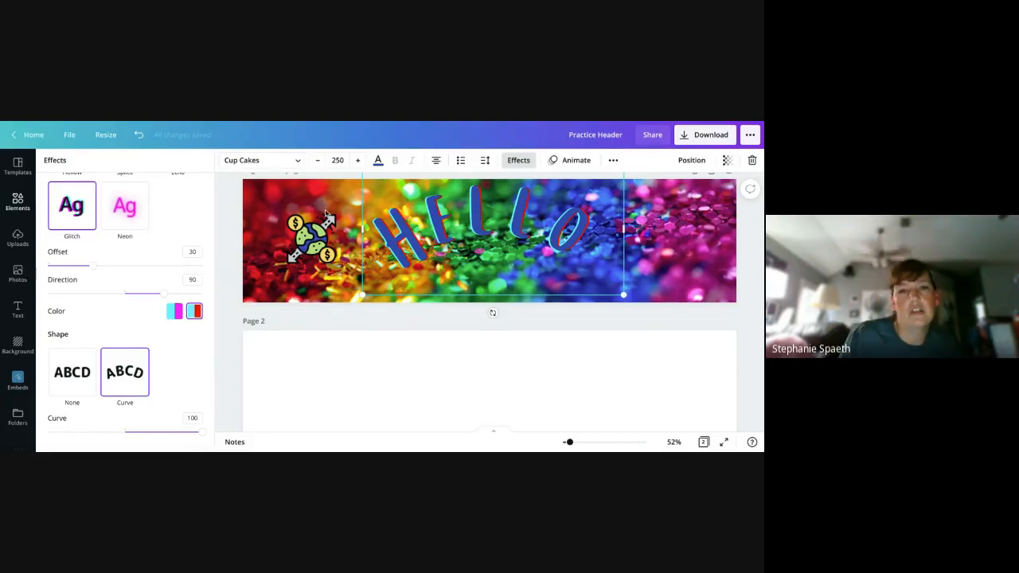
left_click(226, 219)
scroll(223, 218, "up", 1)
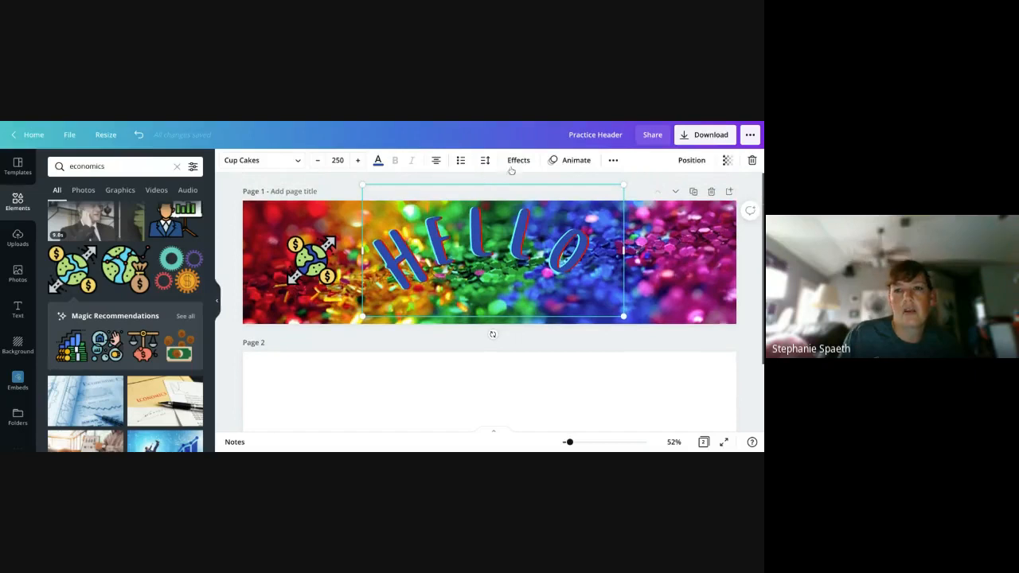
- Look at the additional formatting options and the transparency setting for the Hello heading
left_click(616, 161)
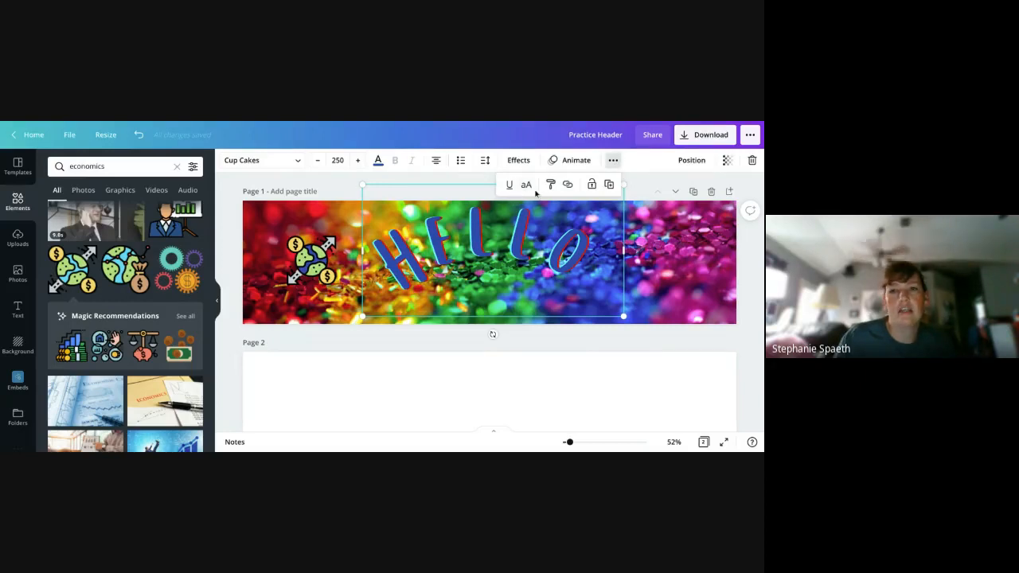
left_click(445, 179)
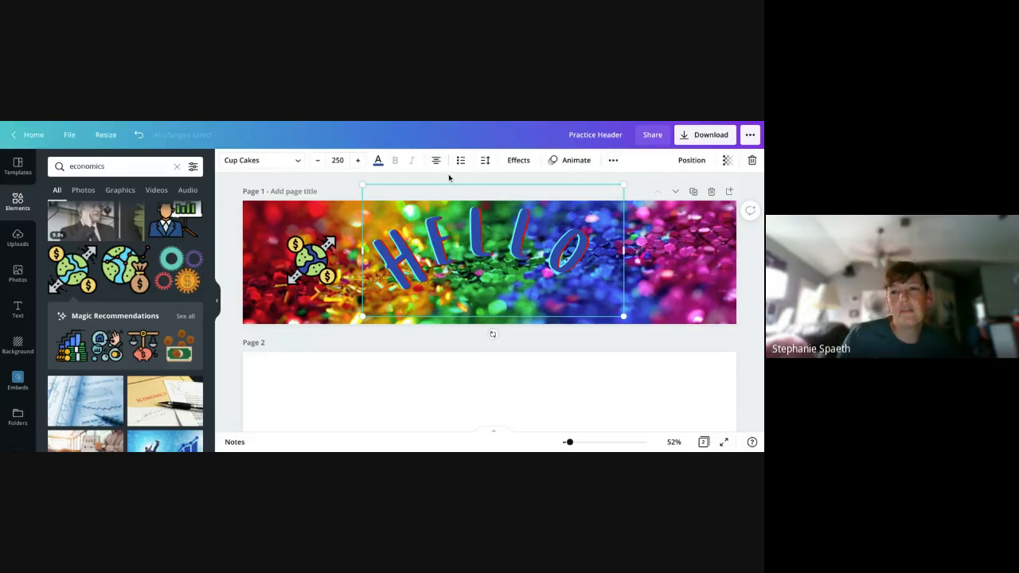
left_click(726, 161)
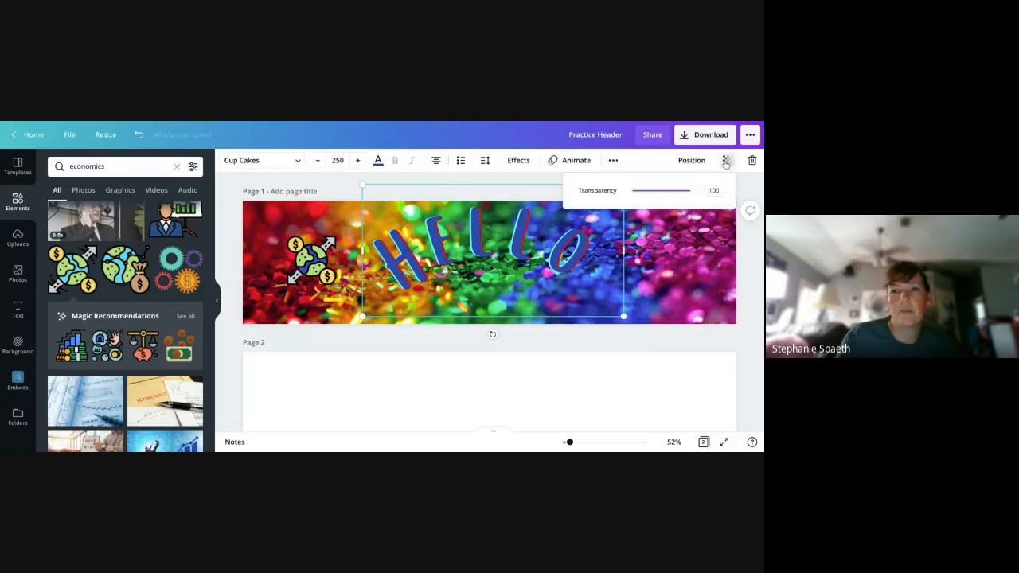
left_click(748, 191)
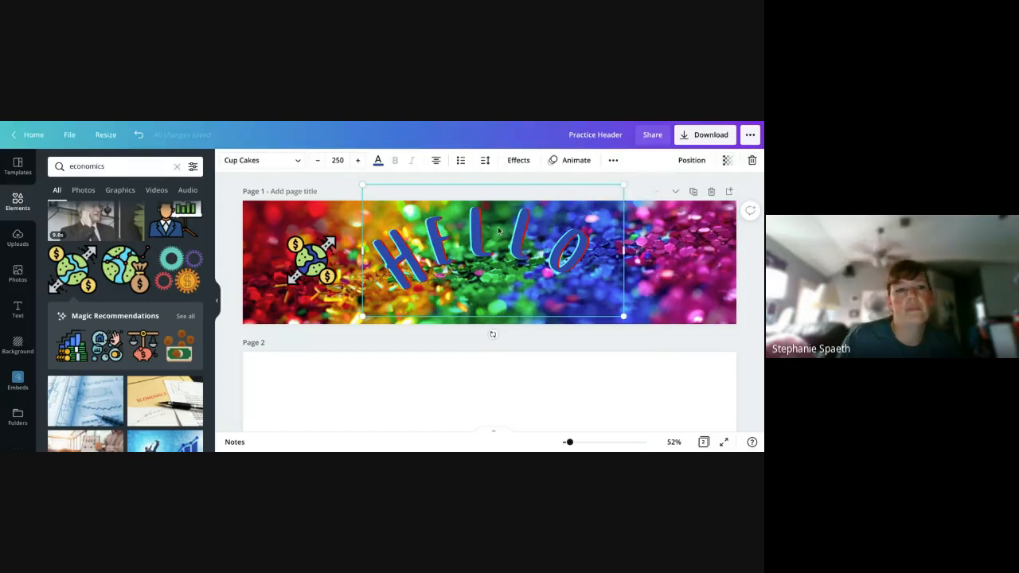
- Look through the design folders and the media sources available for embedding in the design
left_click(16, 416)
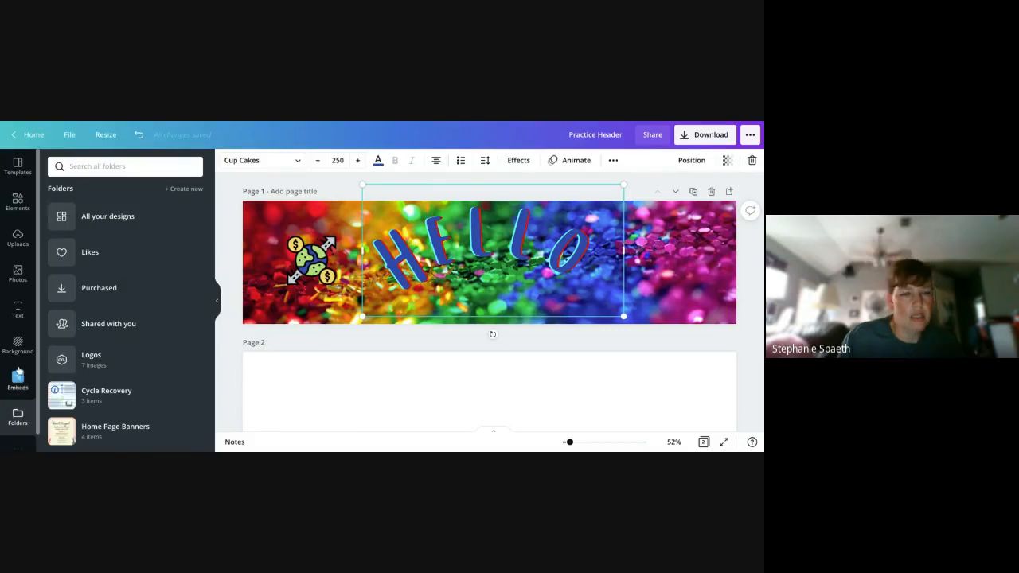
scroll(136, 338, "down", 5)
scroll(133, 340, "up", 5)
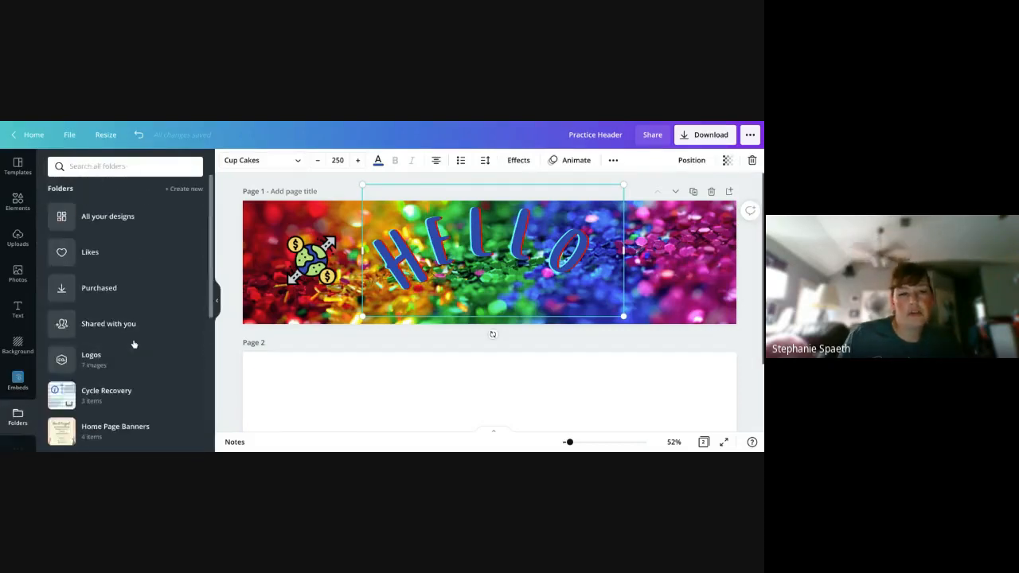
left_click(17, 382)
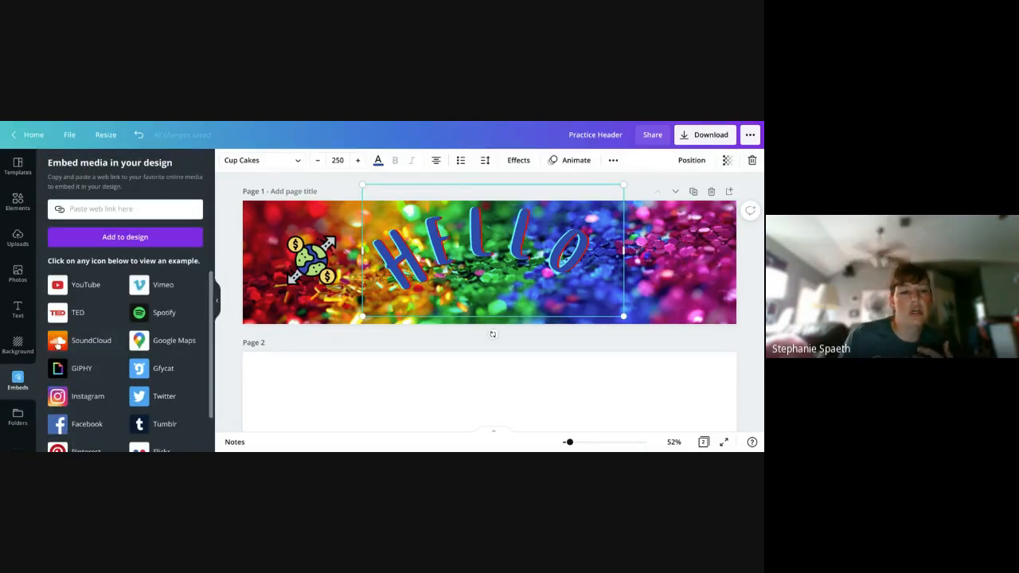
scroll(120, 346, "down", 1)
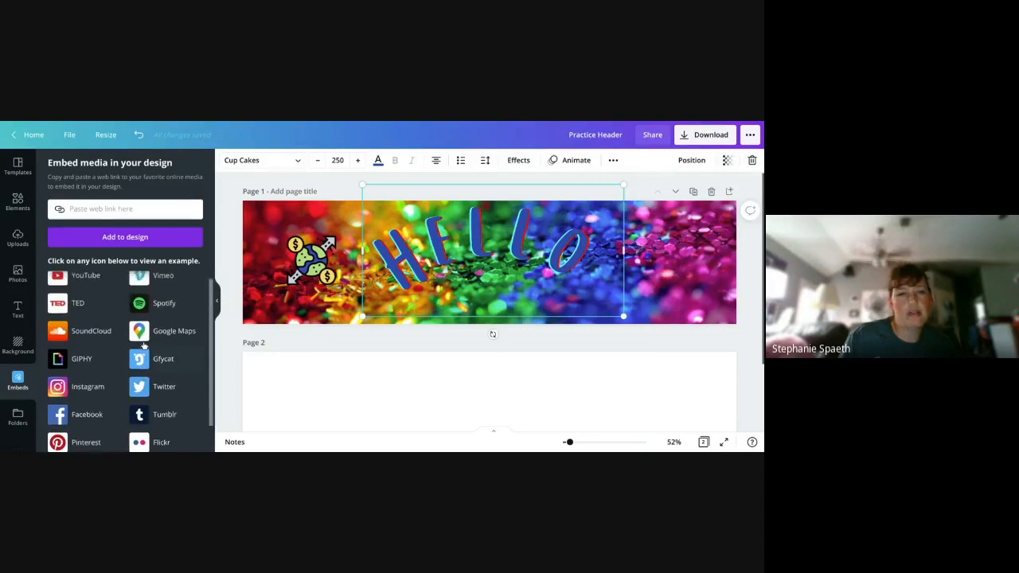
scroll(145, 347, "up", 1)
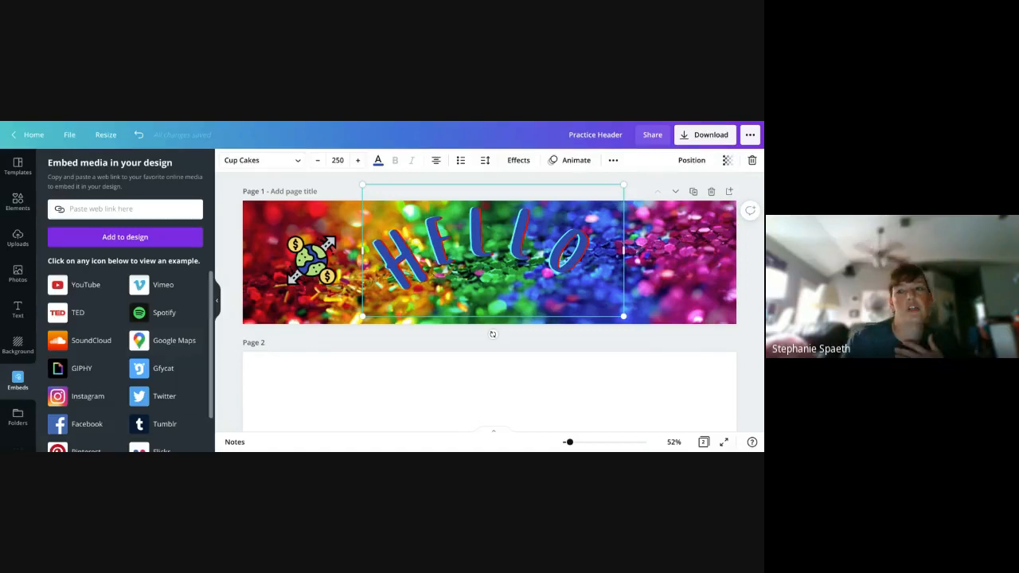
- Review the publishing options for the header, expanding the share destinations to show all of them
left_click(750, 135)
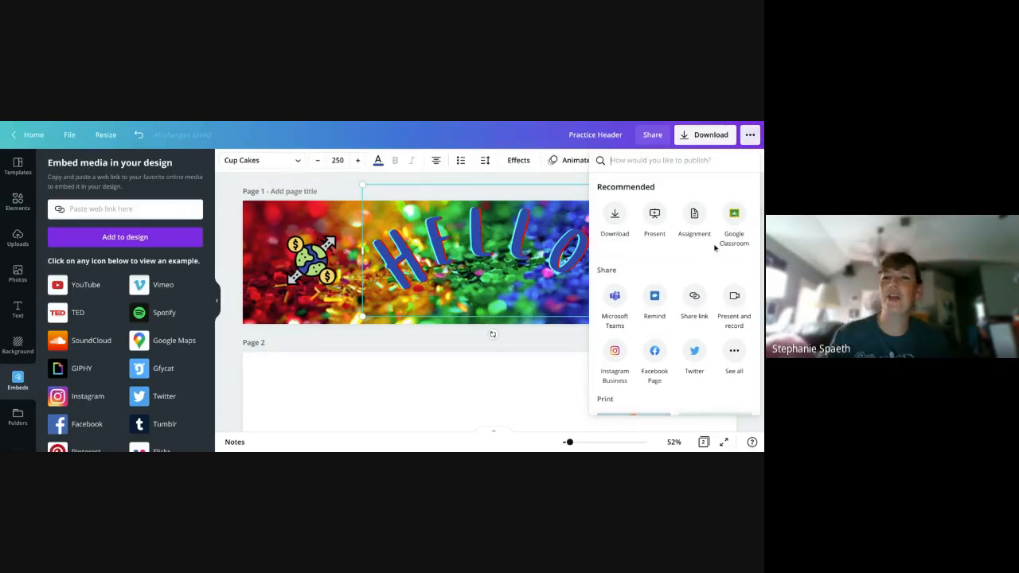
scroll(720, 239, "down", 1)
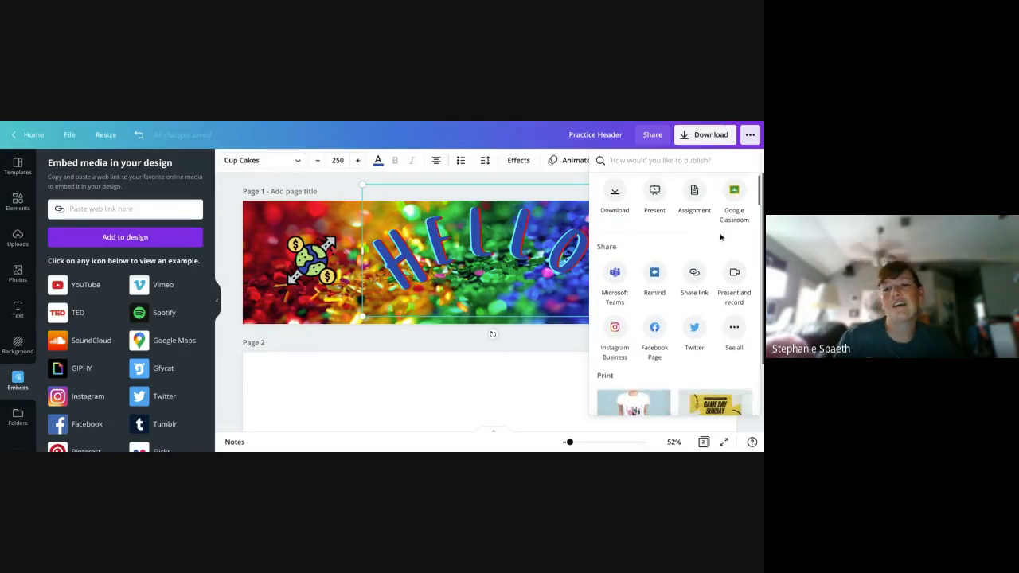
scroll(723, 243, "down", 1)
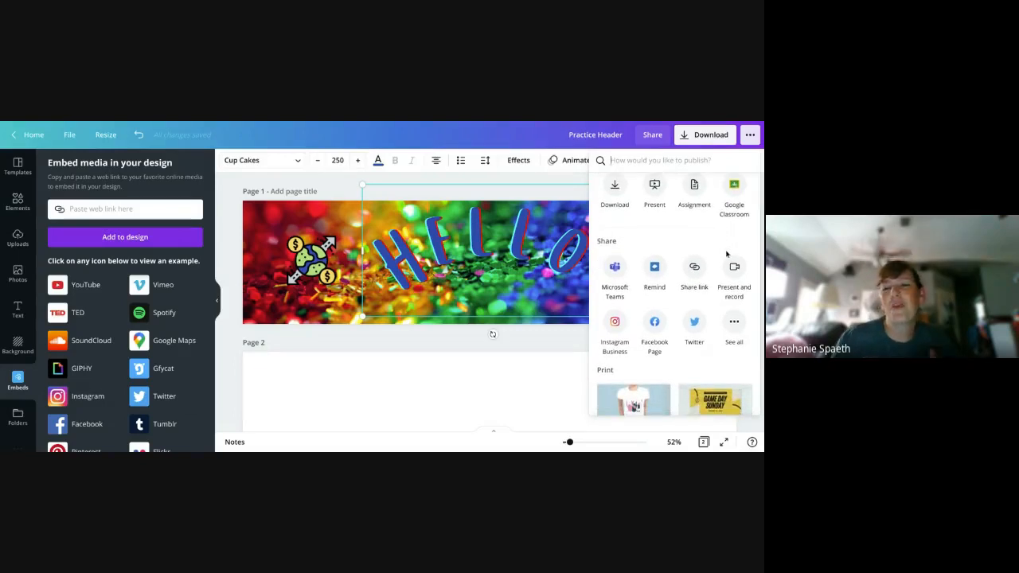
left_click(734, 323)
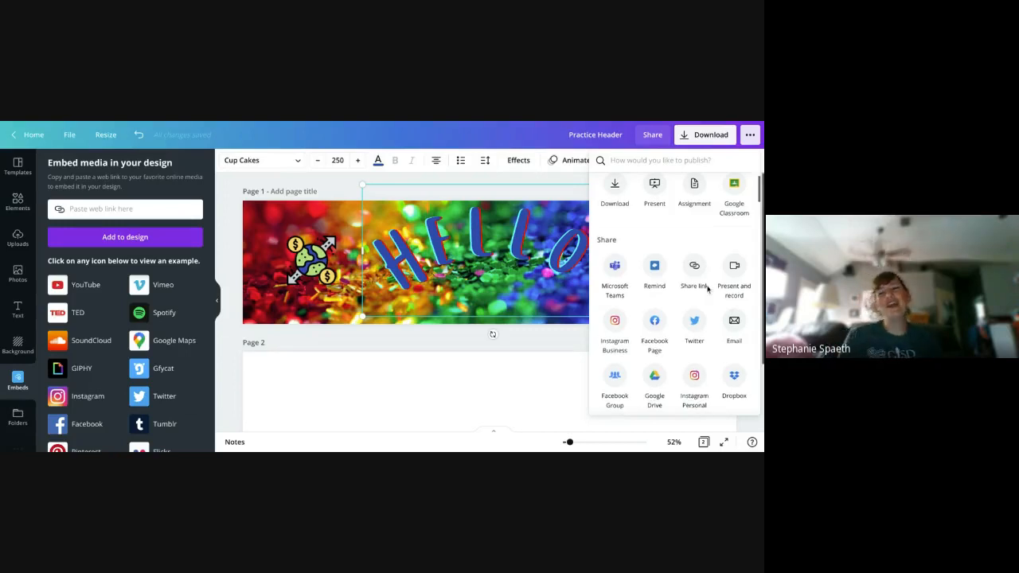
scroll(708, 289, "down", 1)
scroll(649, 241, "up", 1)
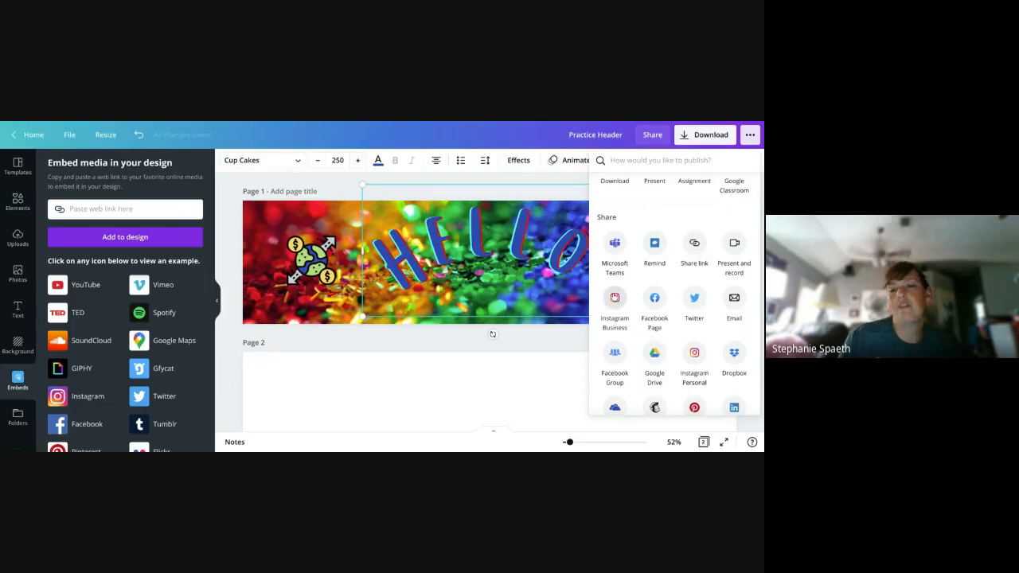
scroll(612, 289, "down", 1)
scroll(613, 288, "down", 3)
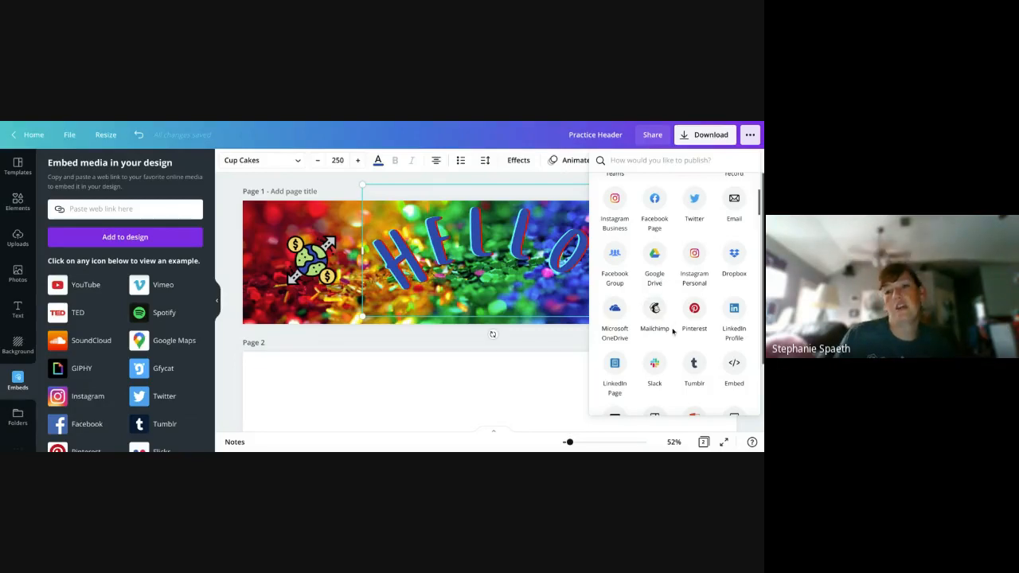
scroll(673, 331, "down", 1)
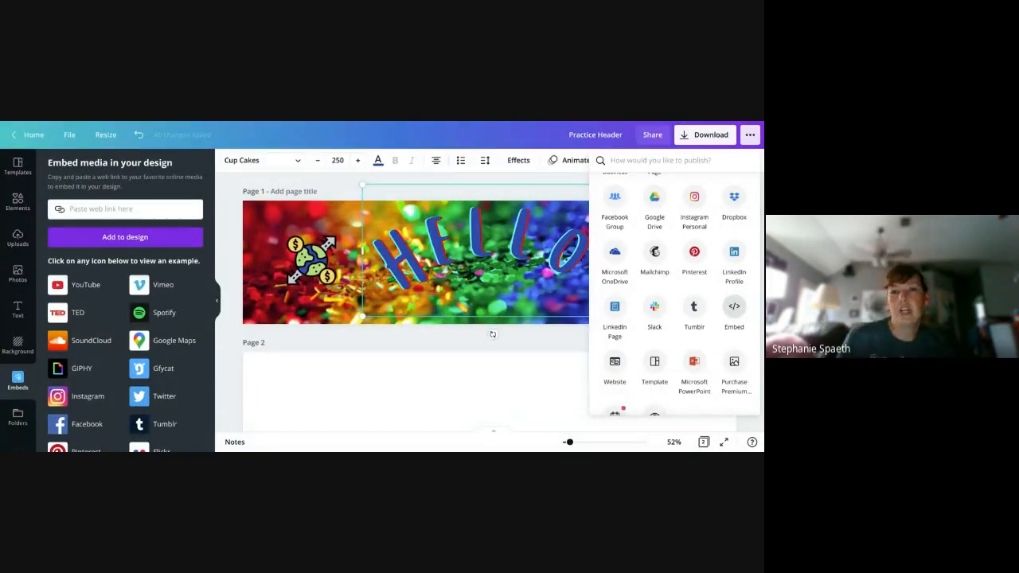
left_click(308, 185)
- Review the custom size and format choices for resizing the header, and collapse the side panel to enlarge the canvas
left_click(112, 135)
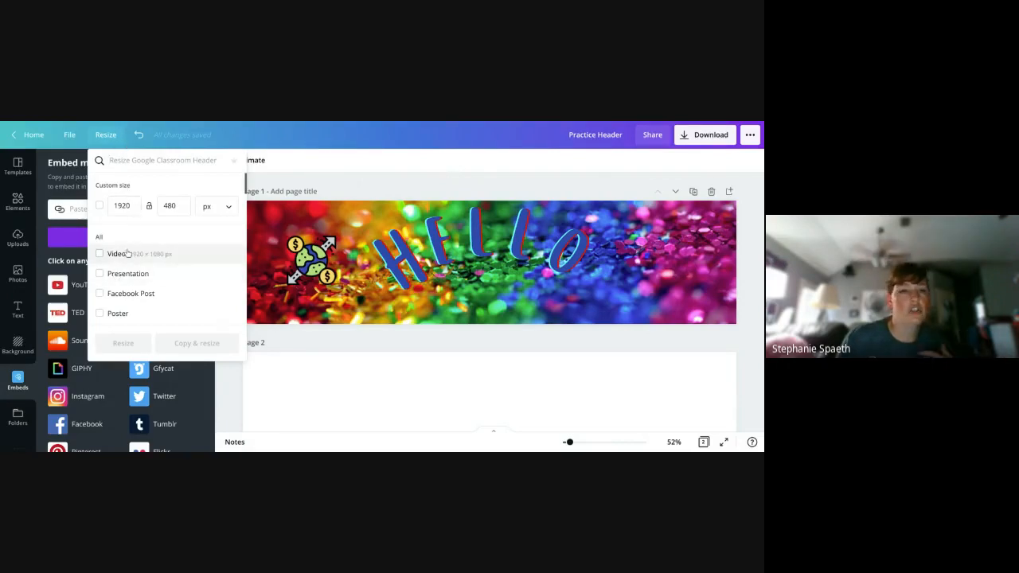
left_click(131, 206)
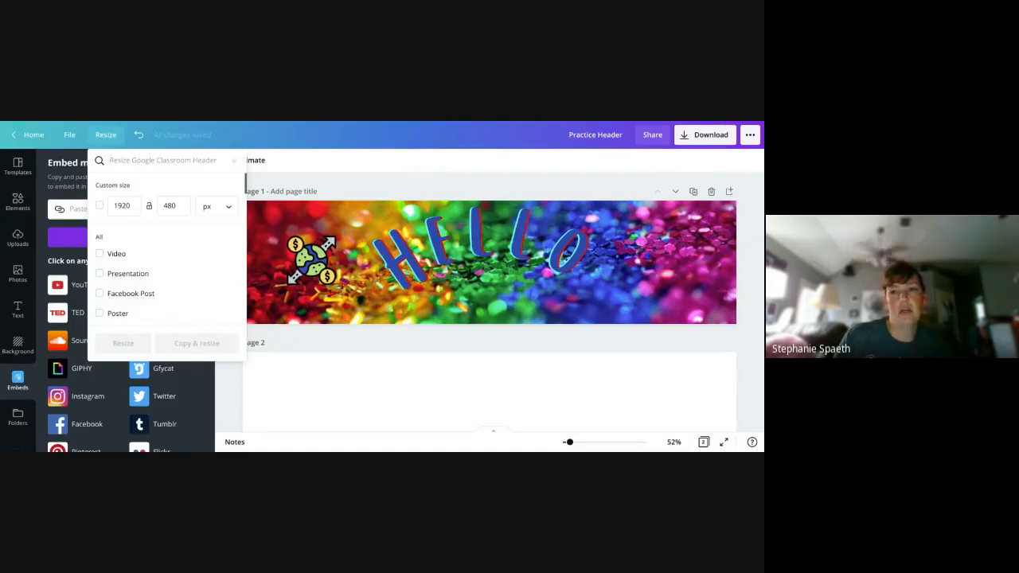
left_click(381, 171)
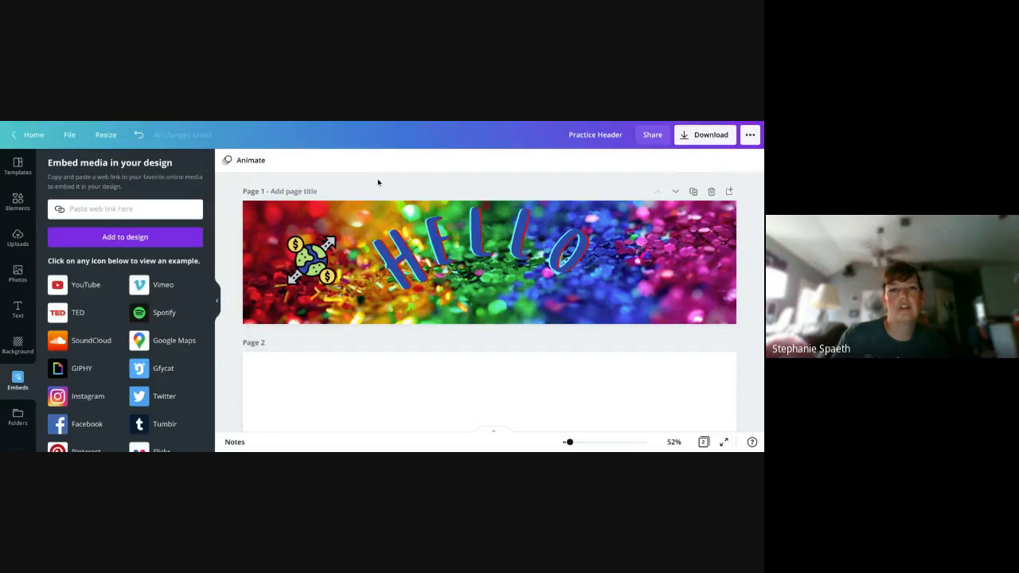
left_click(217, 302)
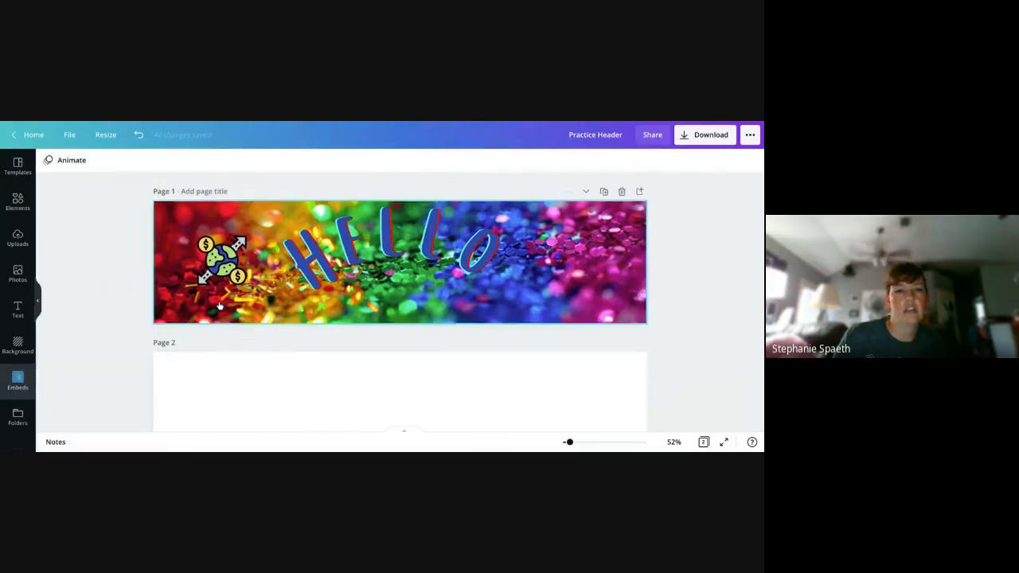
scroll(283, 382, "up", 1)
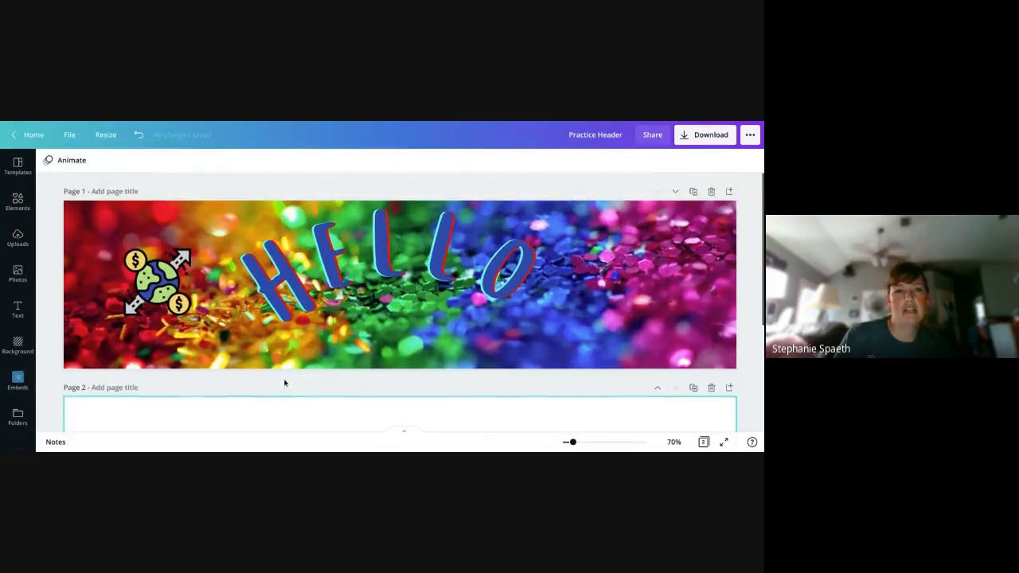
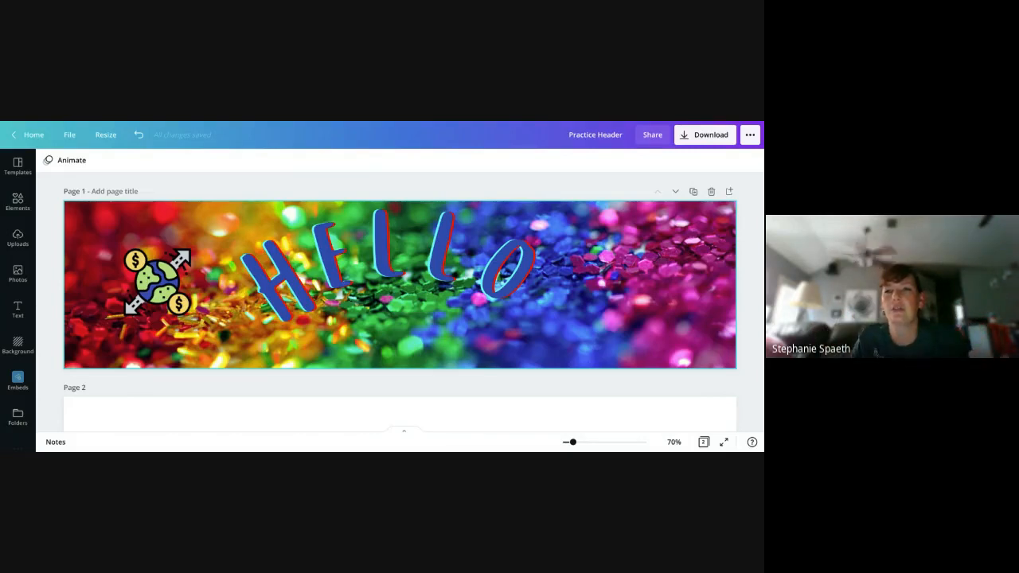
- Set the Practice Header's share link to view access and copy the link
left_click(655, 138)
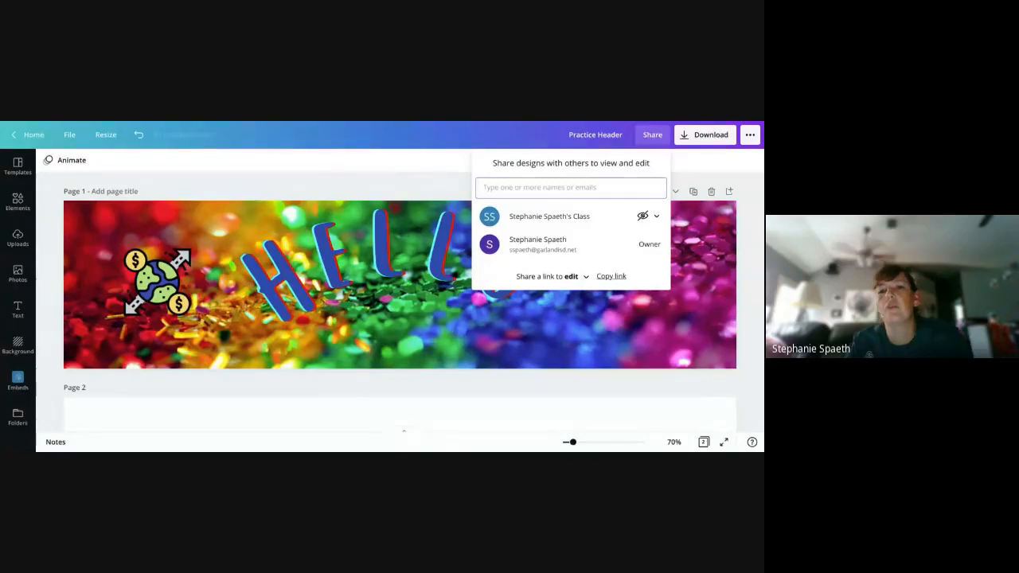
left_click(581, 277)
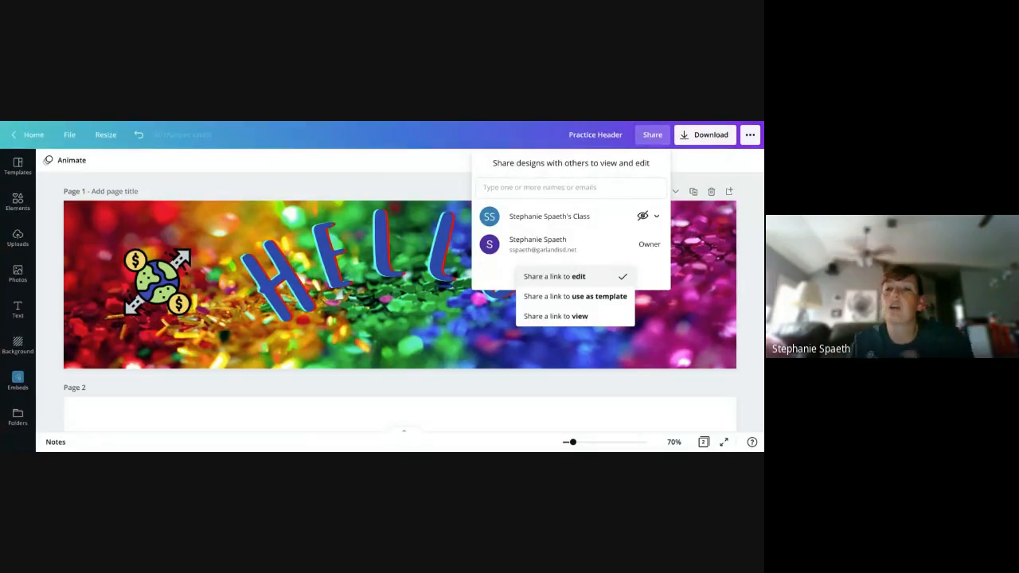
left_click(601, 242)
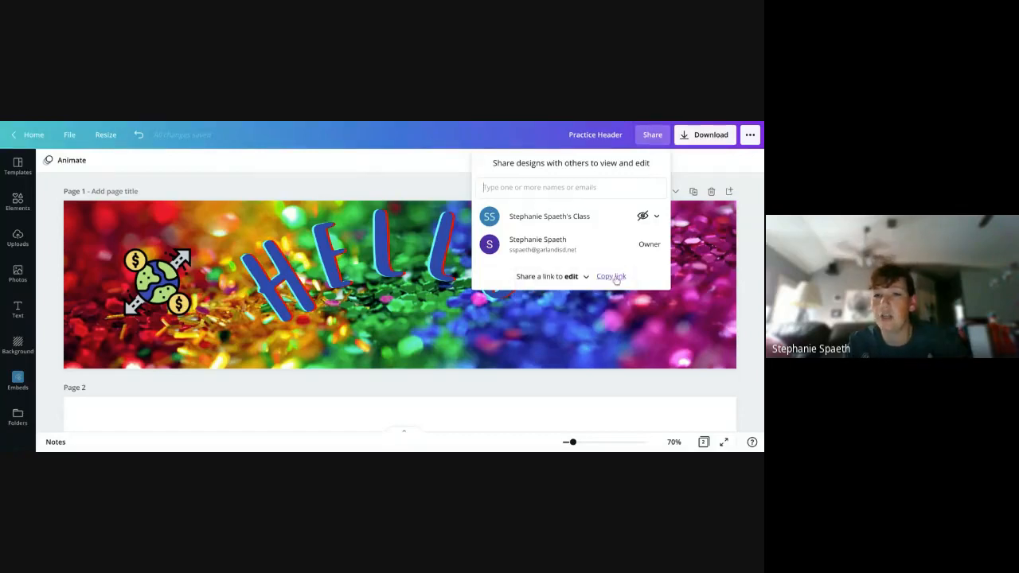
left_click(582, 276)
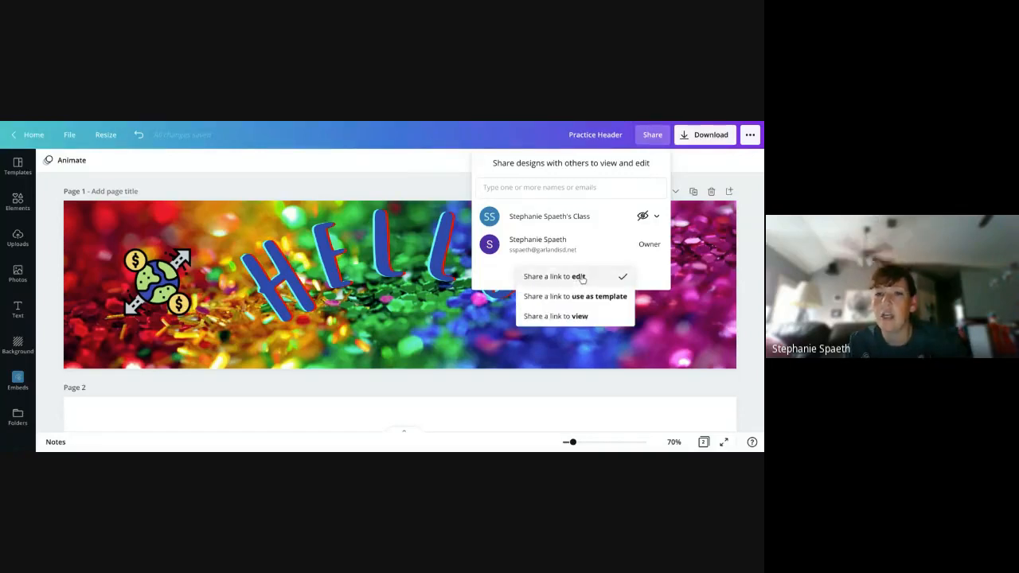
left_click(573, 317)
left_click(619, 276)
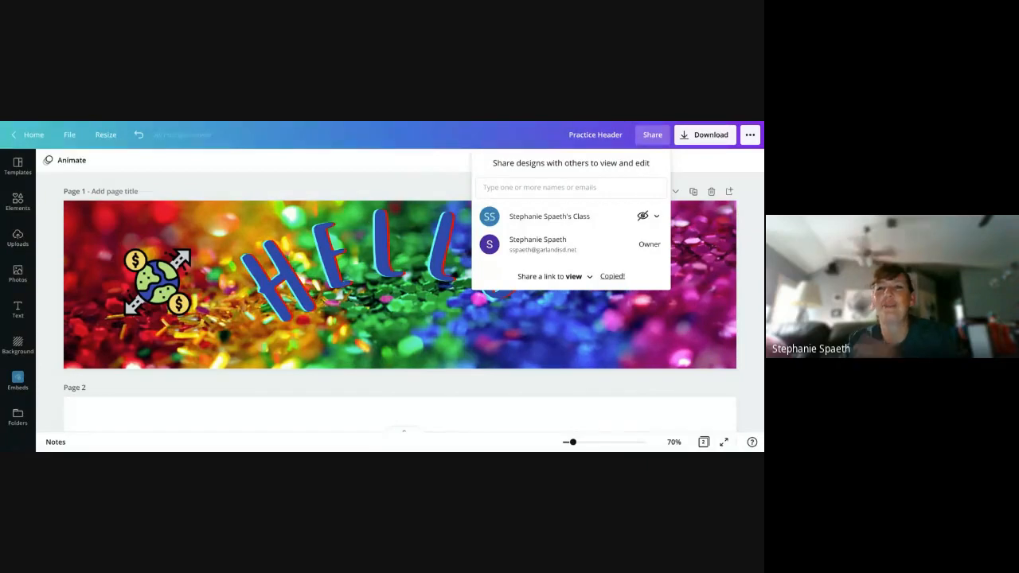
- Review the download settings for the header, including the available file types and the page selection, keeping PNG and all pages
left_click(708, 137)
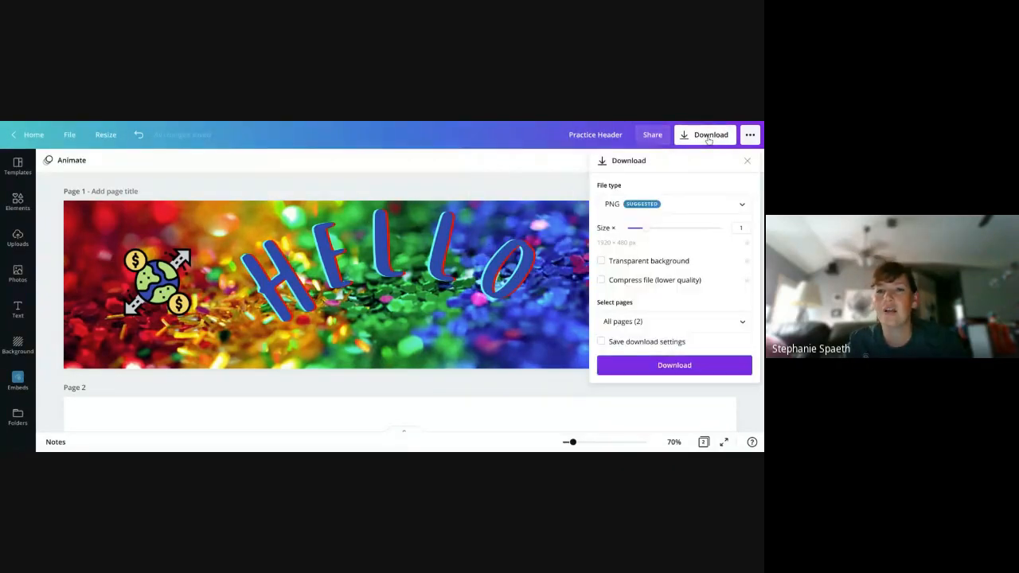
left_click(718, 208)
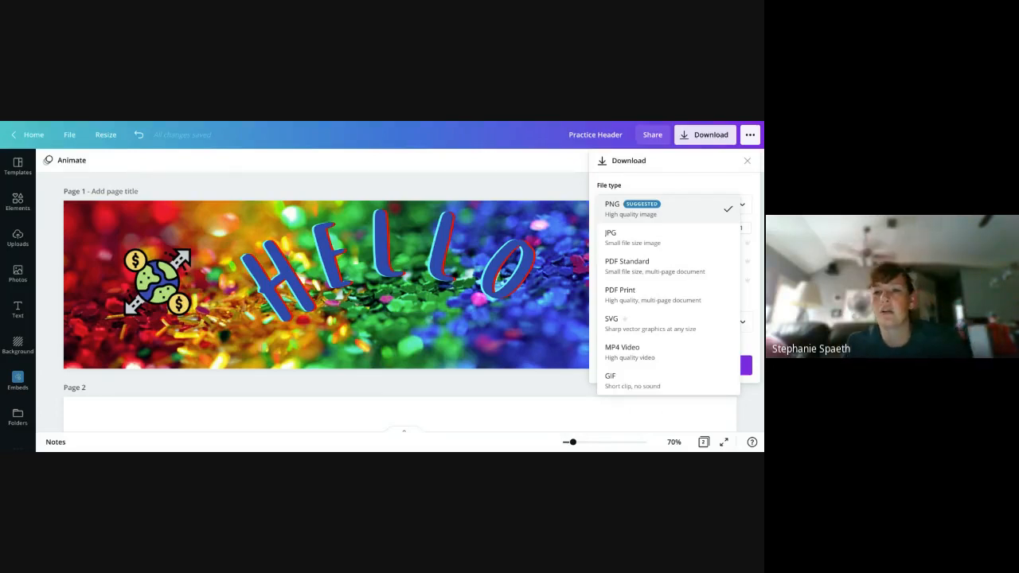
left_click(661, 205)
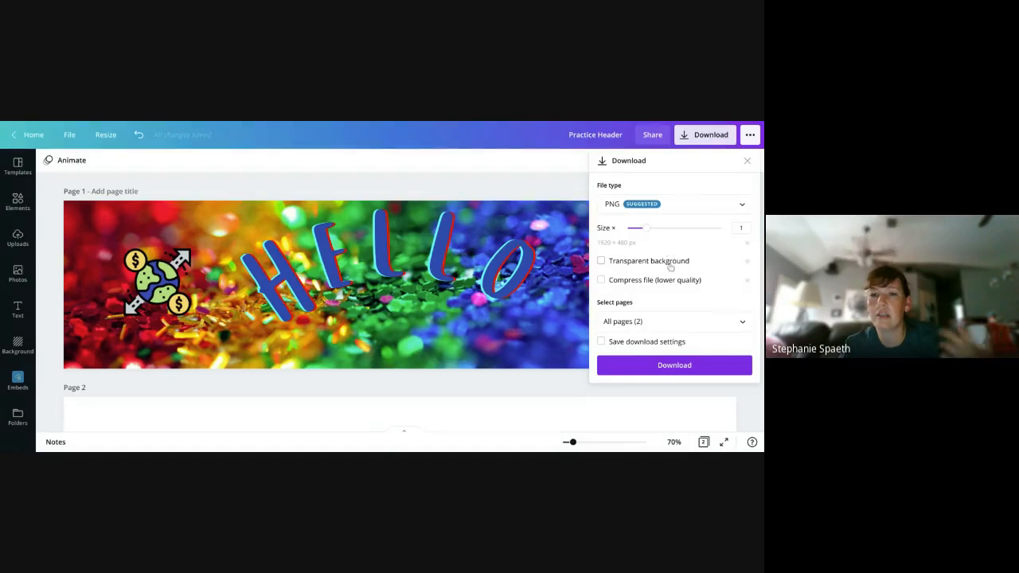
left_click(676, 323)
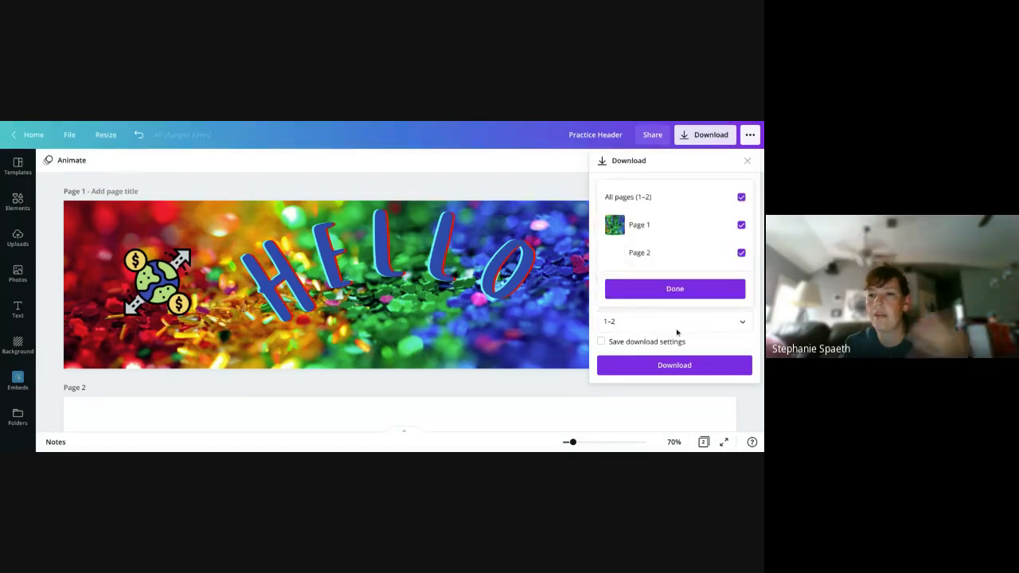
left_click(677, 327)
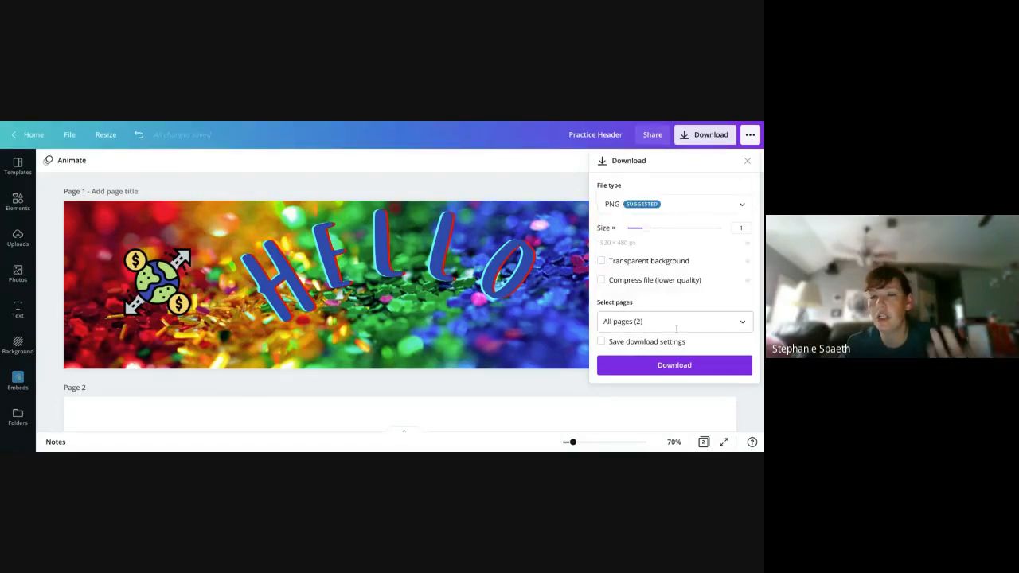
left_click(747, 160)
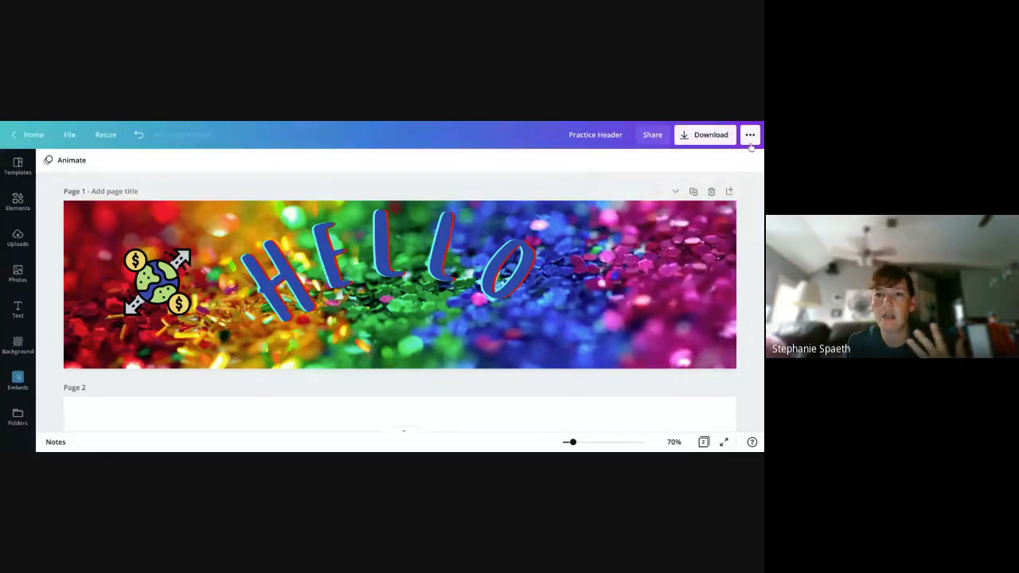
- Examine the header's additional publishing destinations and the range of print products, such as T-shirts, banners, posters and mugs
left_click(750, 140)
scroll(721, 250, "down", 3)
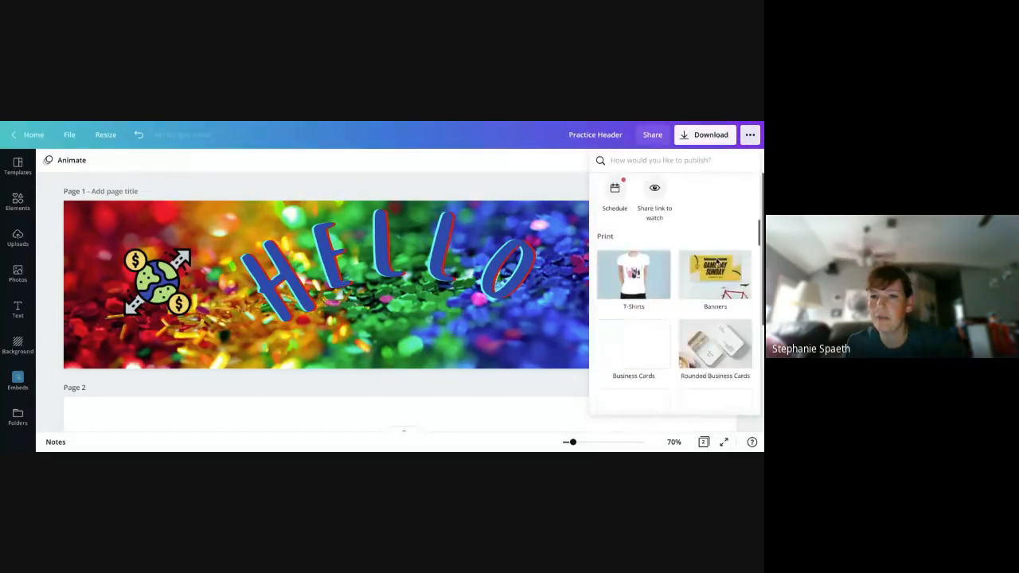
scroll(718, 263, "down", 1)
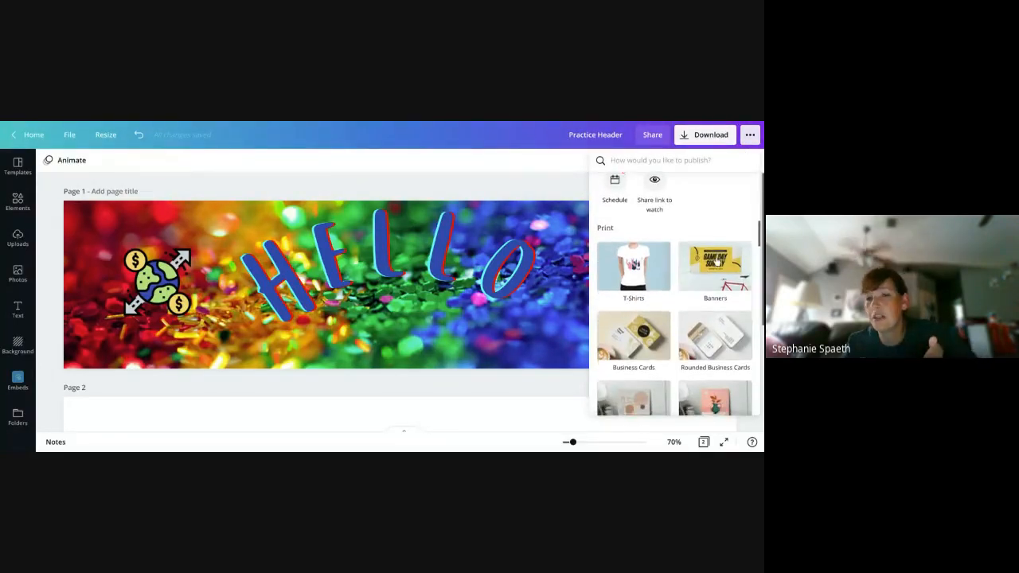
scroll(716, 263, "down", 1)
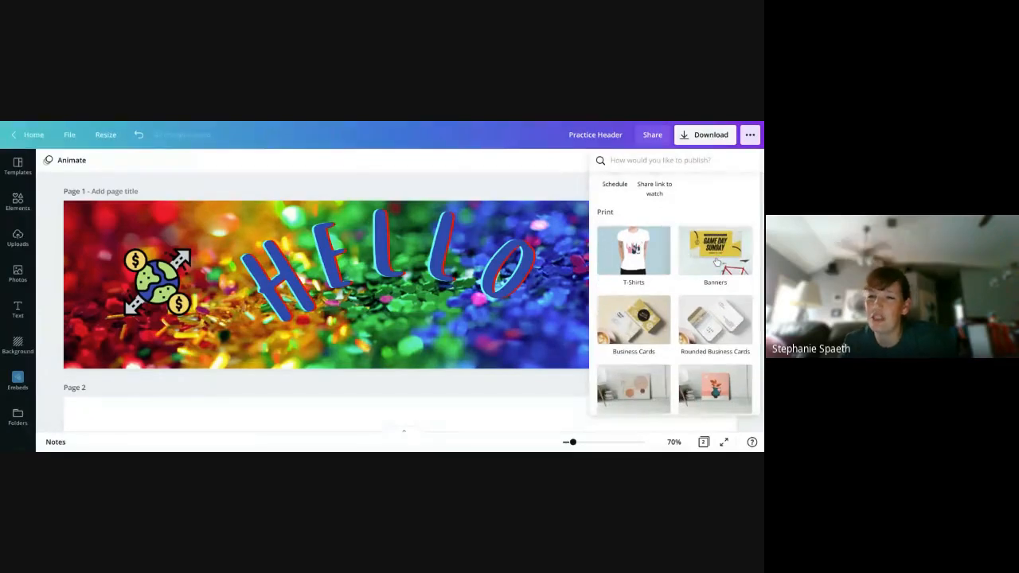
scroll(717, 261, "down", 3)
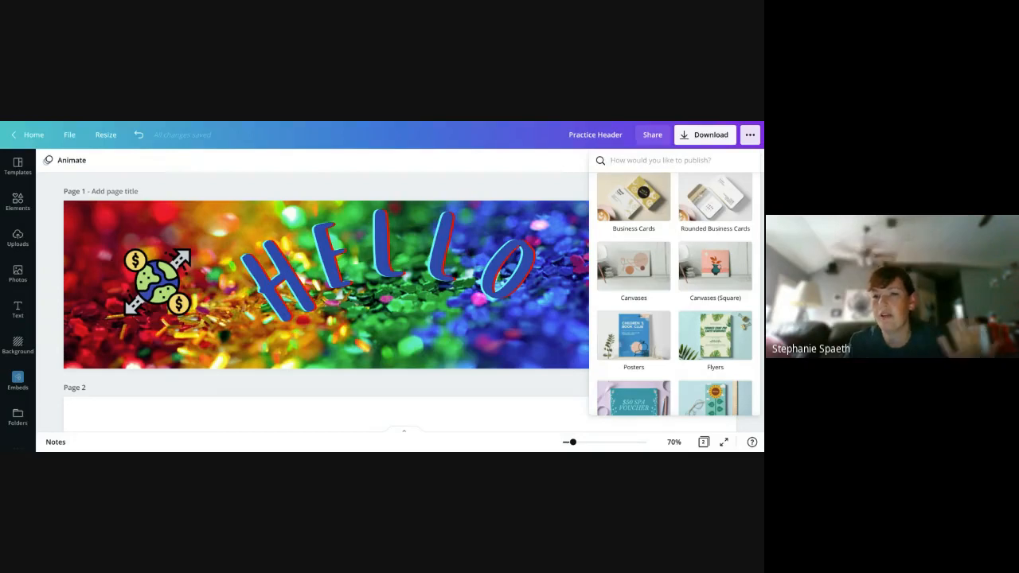
scroll(710, 295, "down", 10)
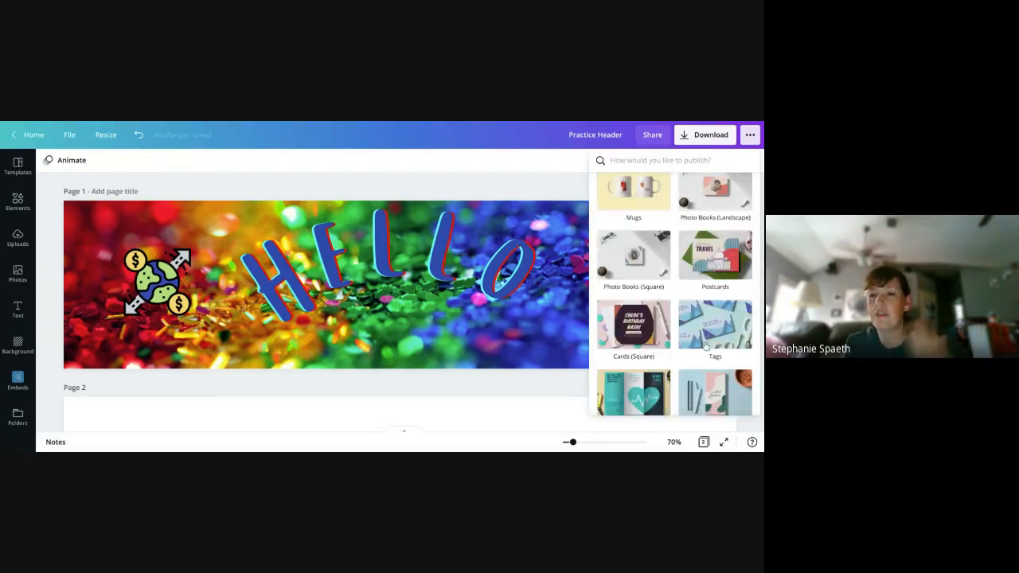
scroll(705, 344, "up", 5)
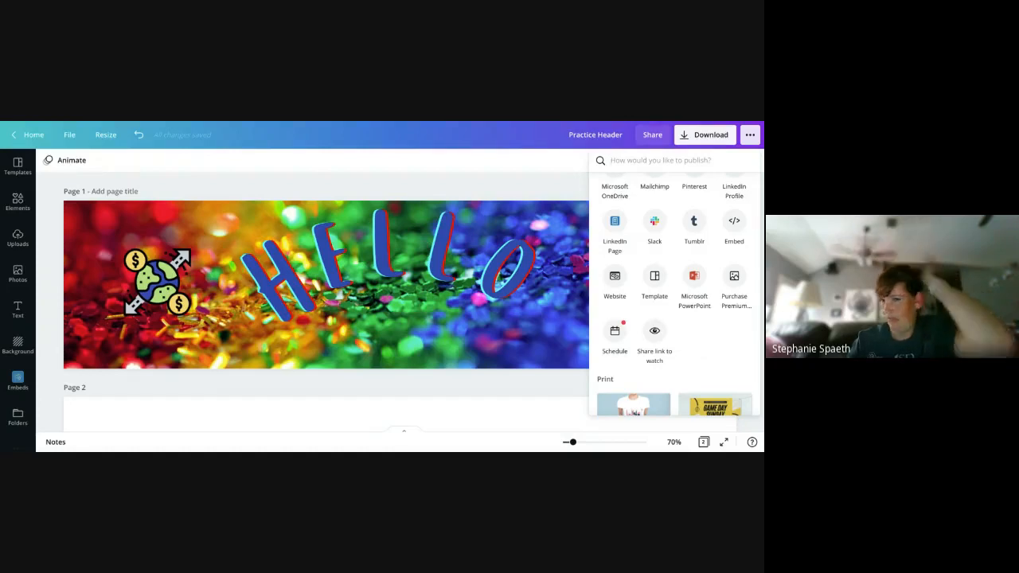
scroll(704, 348, "up", 3)
scroll(705, 347, "up", 4)
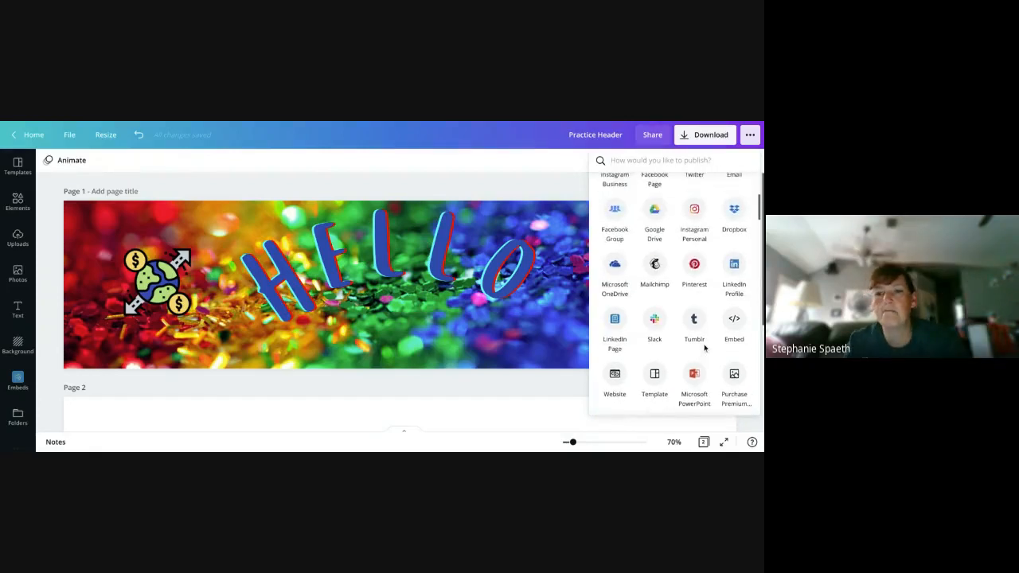
left_click(531, 159)
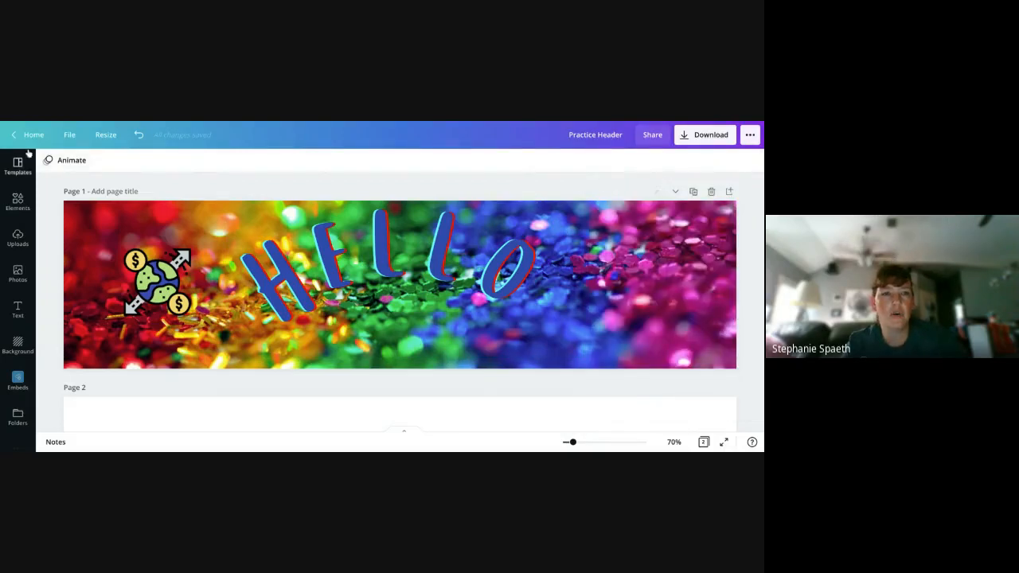
- Look through the whole list of design folders, from All your designs down to the Unit 9 folder
left_click(70, 135)
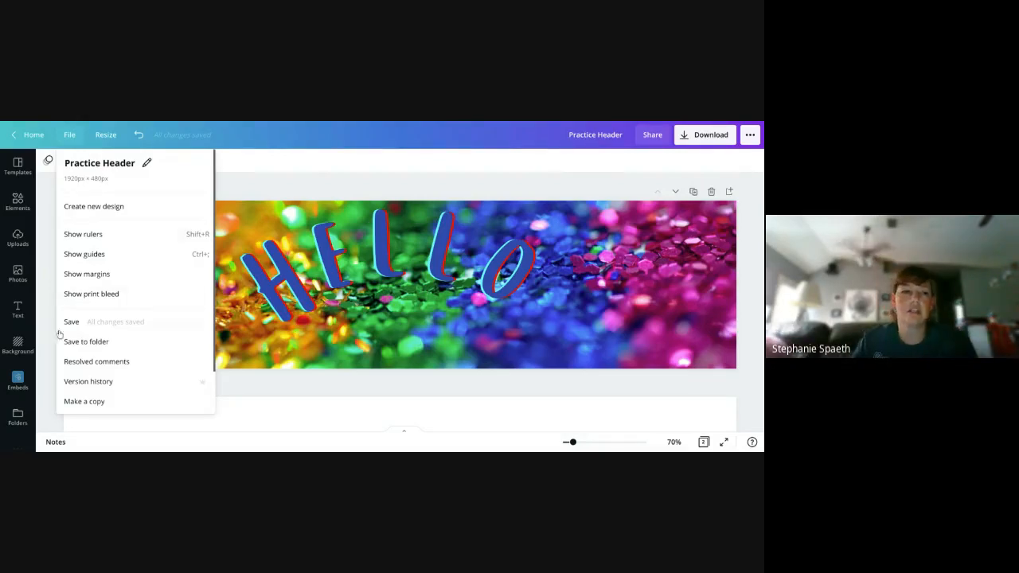
left_click(10, 429)
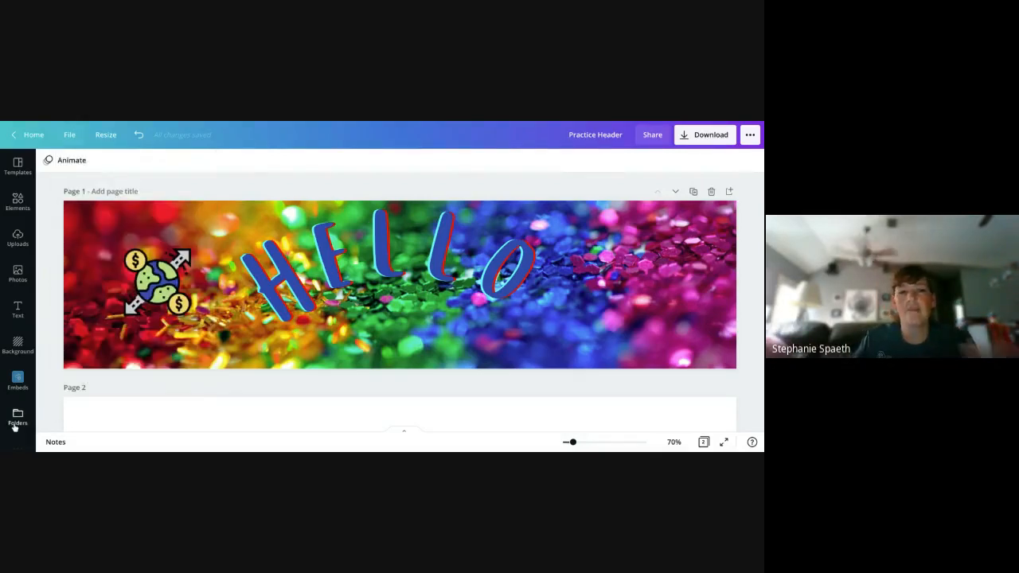
left_click(16, 422)
scroll(148, 309, "down", 3)
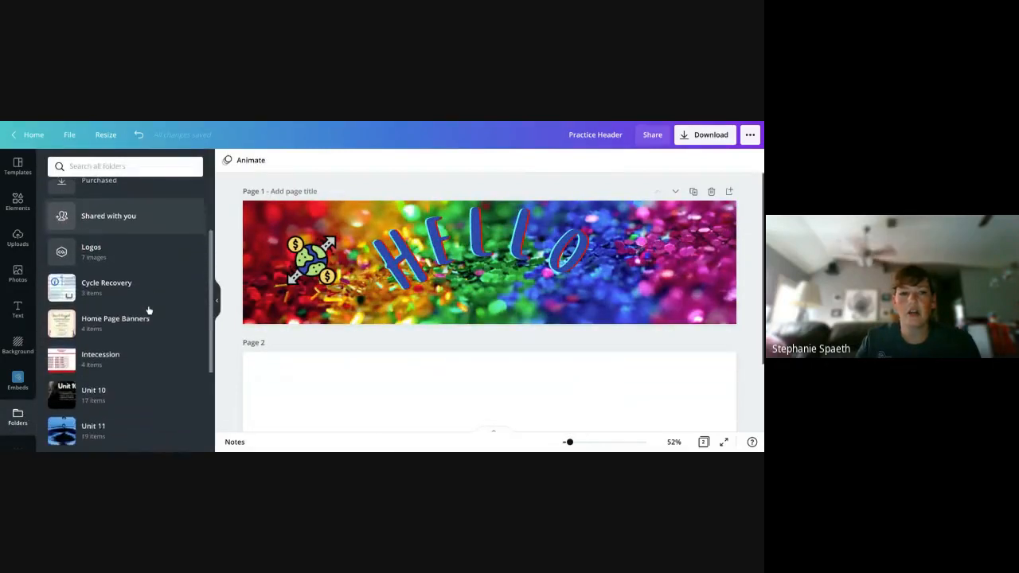
scroll(136, 343, "down", 3)
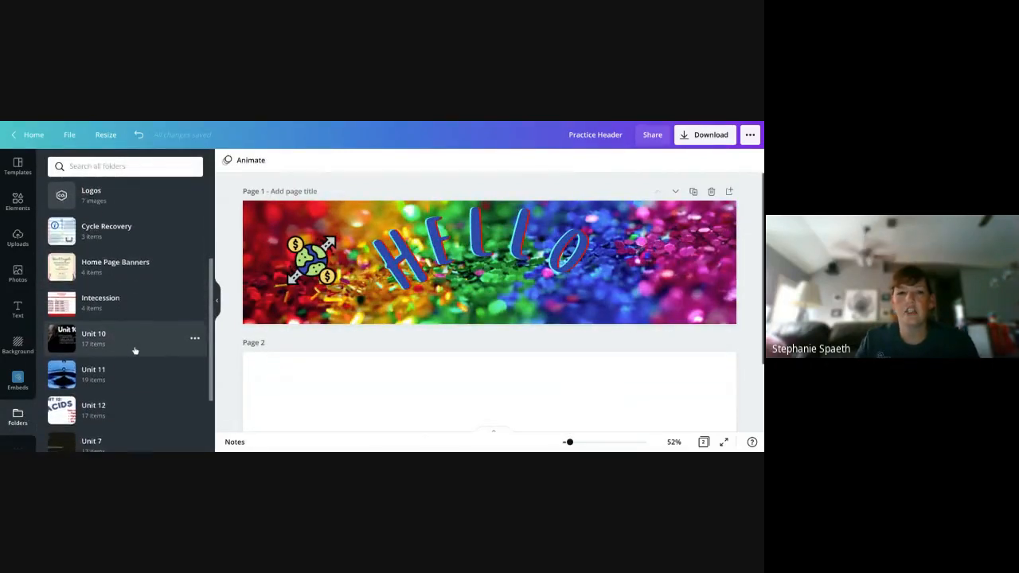
scroll(135, 350, "down", 2)
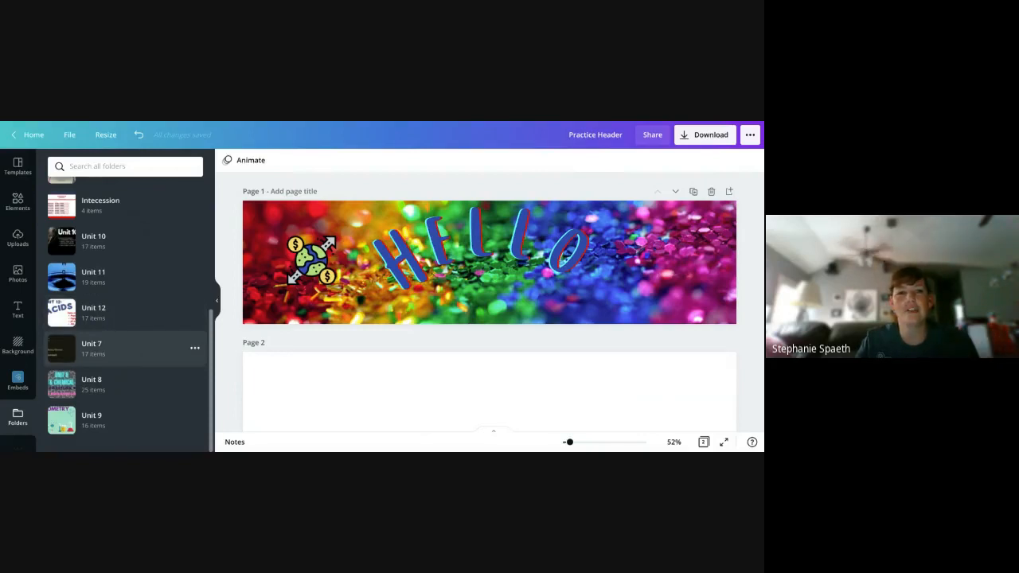
scroll(132, 351, "up", 5)
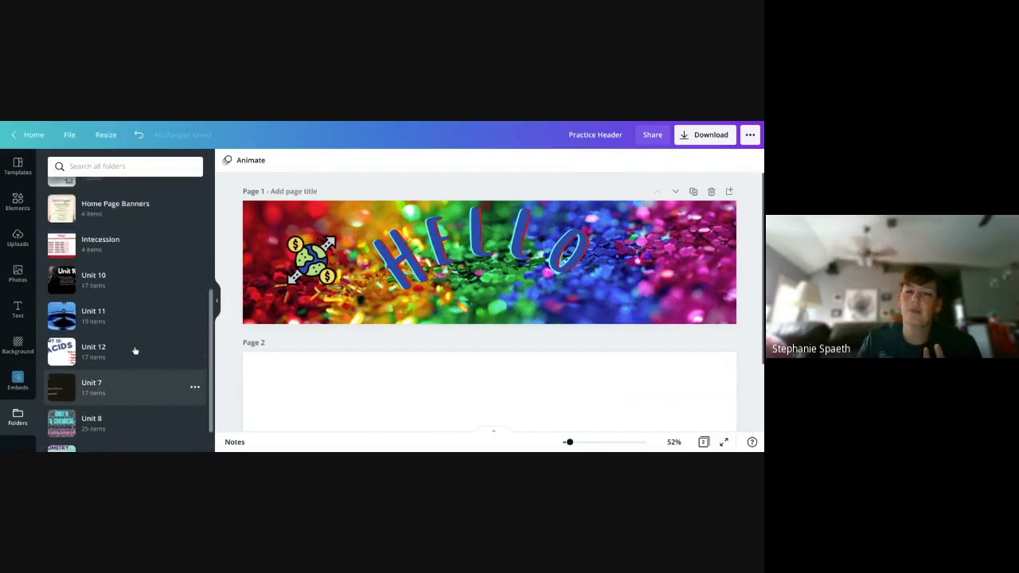
scroll(134, 350, "up", 2)
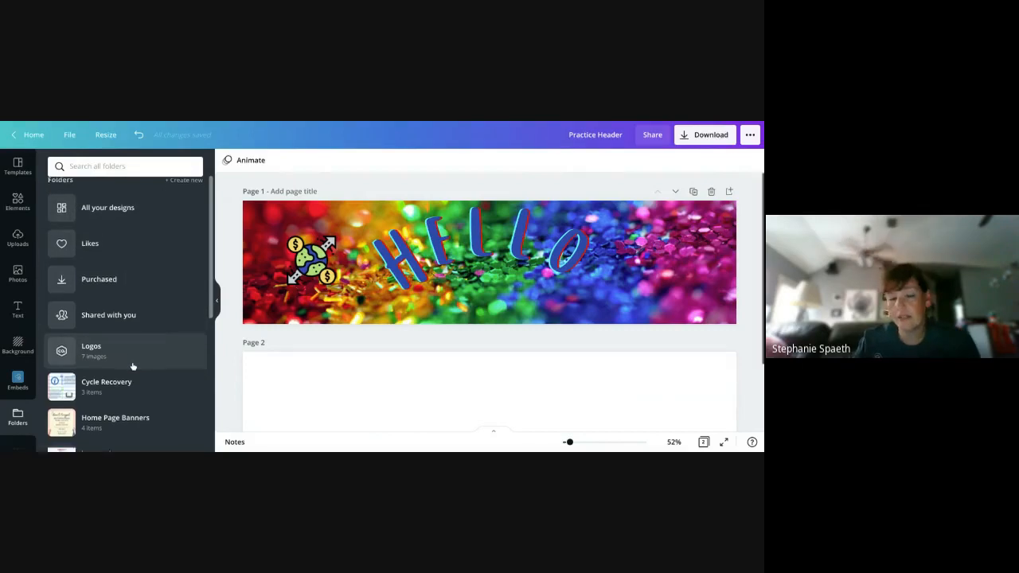
scroll(132, 365, "down", 5)
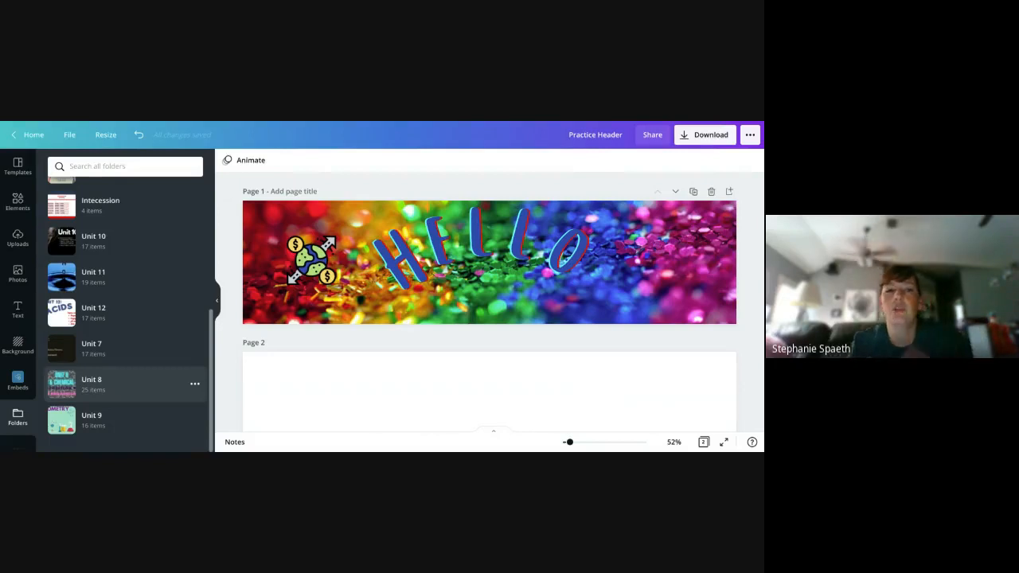
- Check which folders the header can be saved to, and glance at the file and resize options again
left_click(70, 136)
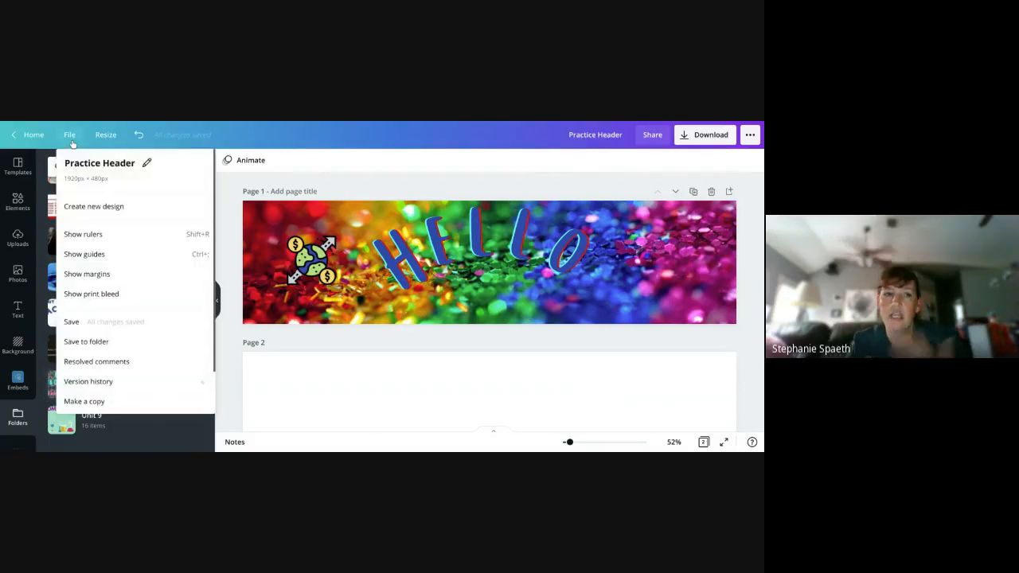
left_click(112, 341)
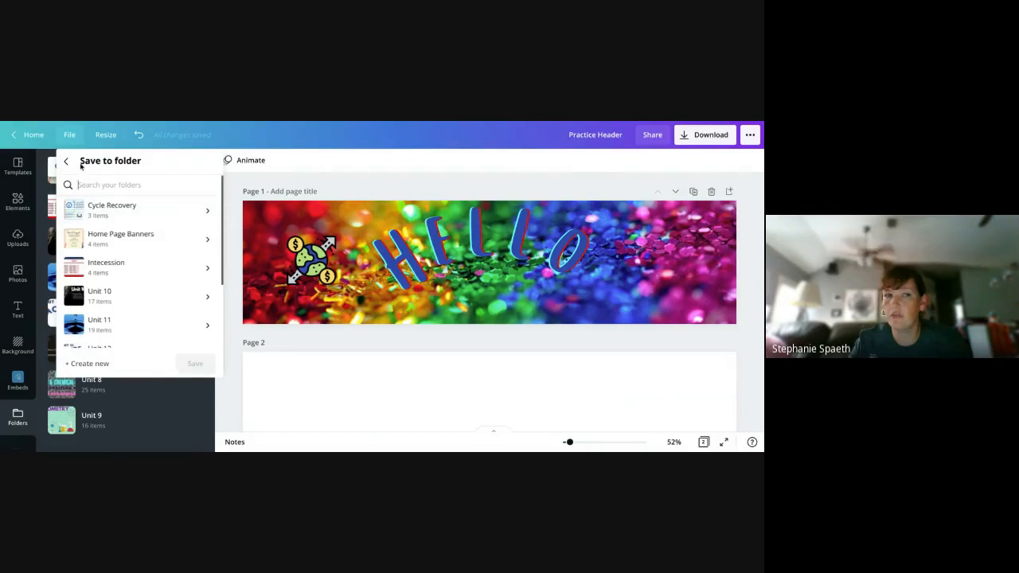
left_click(74, 138)
left_click(74, 138)
left_click(75, 141)
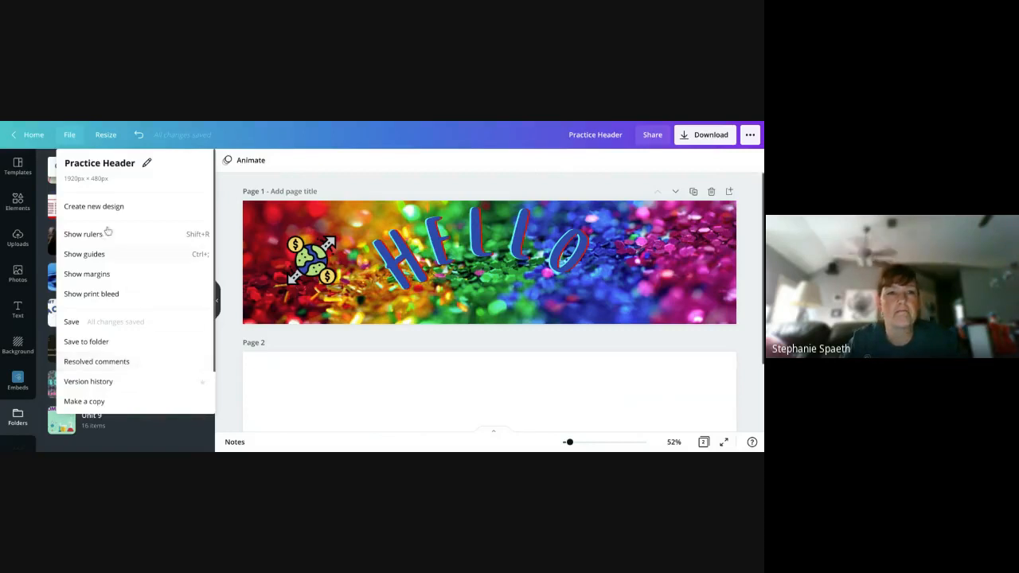
left_click(112, 135)
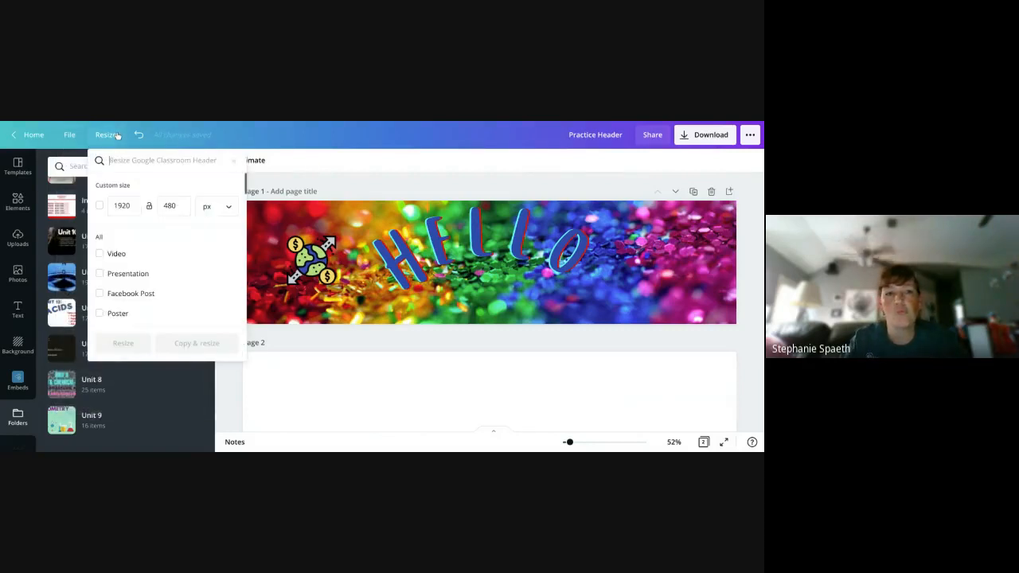
- Return to the home page and browse the recommended design types, recent designs and trending education templates
left_click(13, 137)
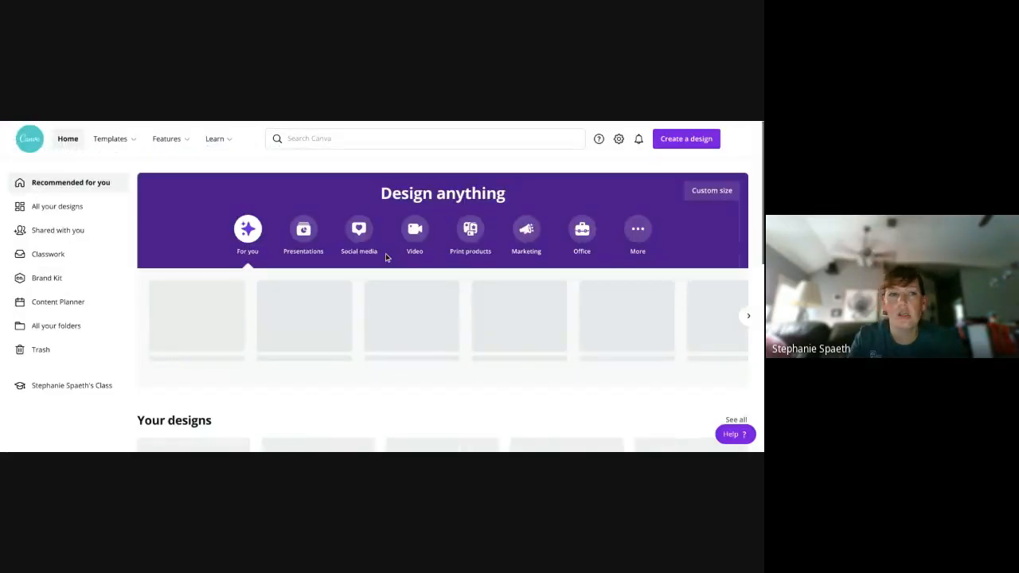
scroll(386, 257, "down", 1)
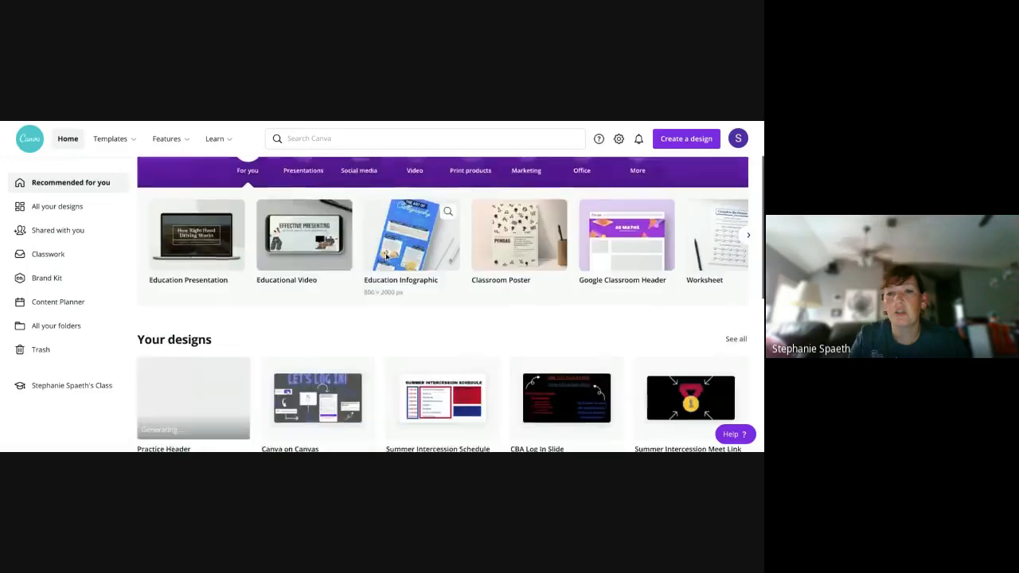
scroll(386, 258, "down", 2)
scroll(386, 257, "down", 1)
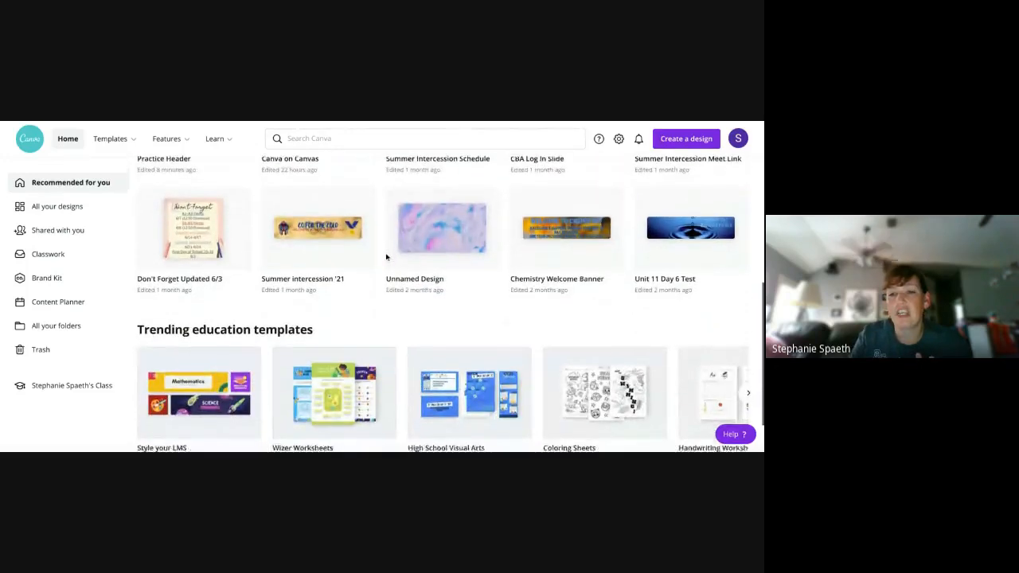
scroll(386, 257, "down", 1)
scroll(384, 256, "up", 5)
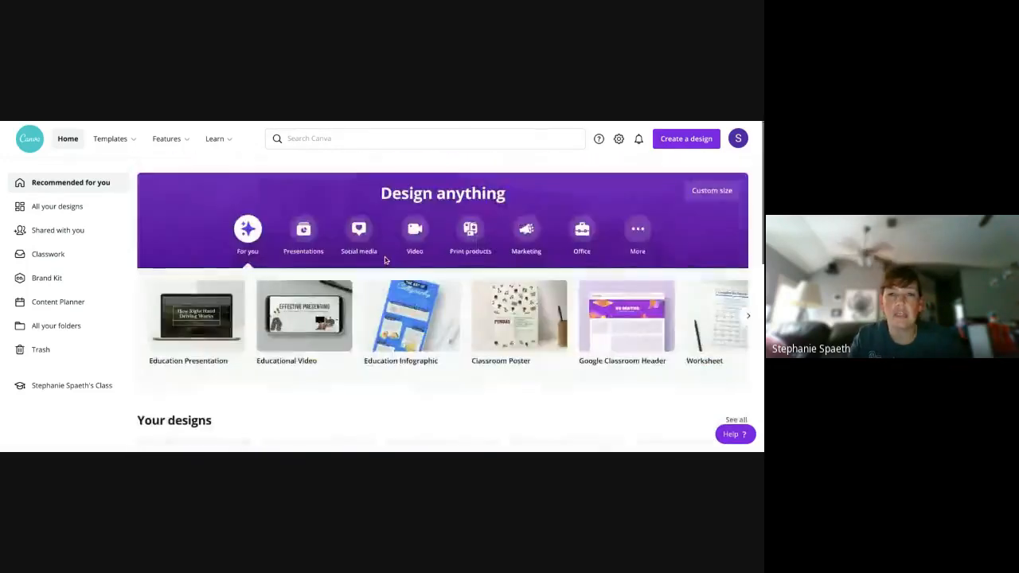
- Browse the design types offered in the More, Presentations, Social media, Video, Marketing and Office categories
left_click(637, 231)
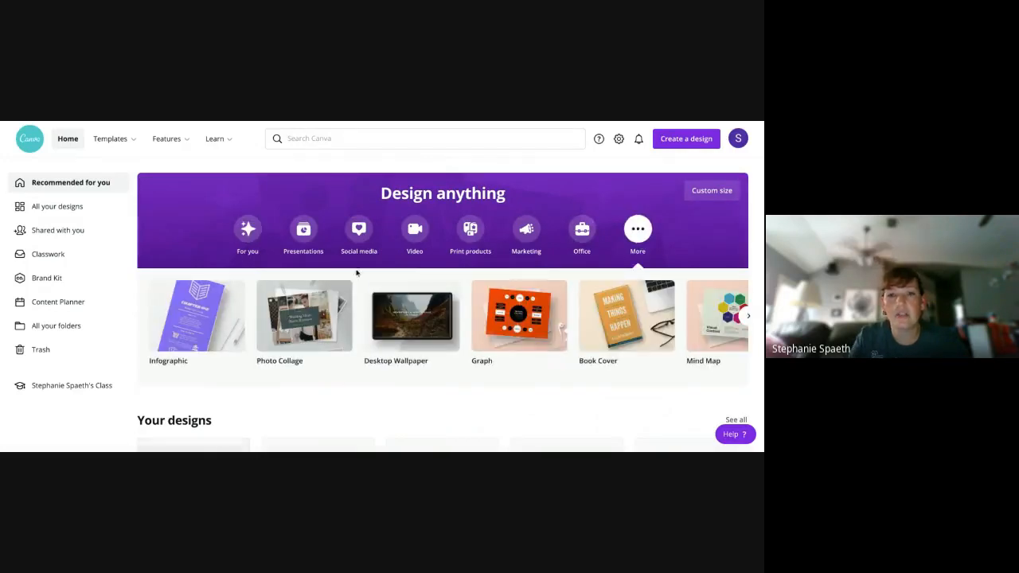
left_click(293, 244)
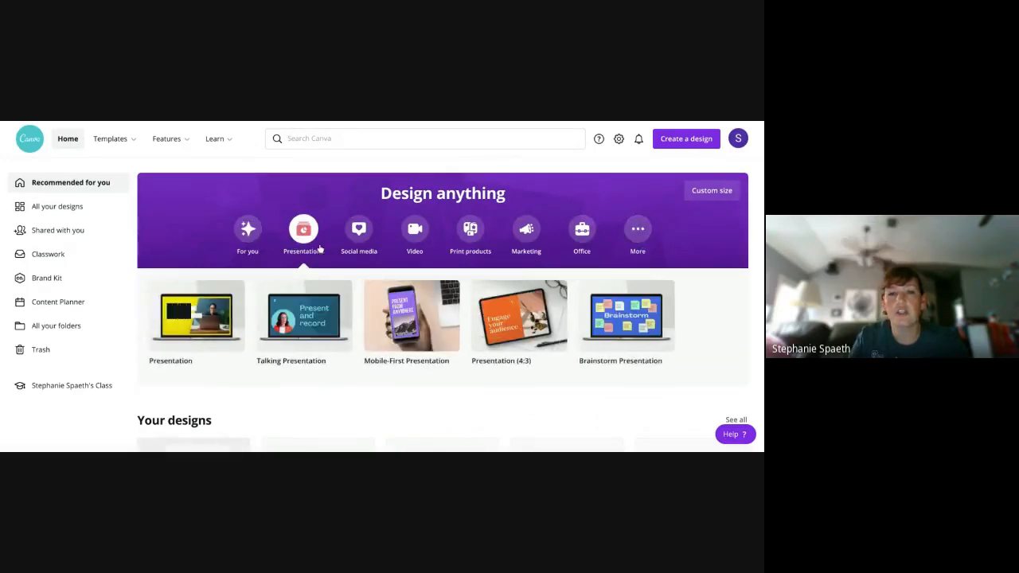
left_click(359, 242)
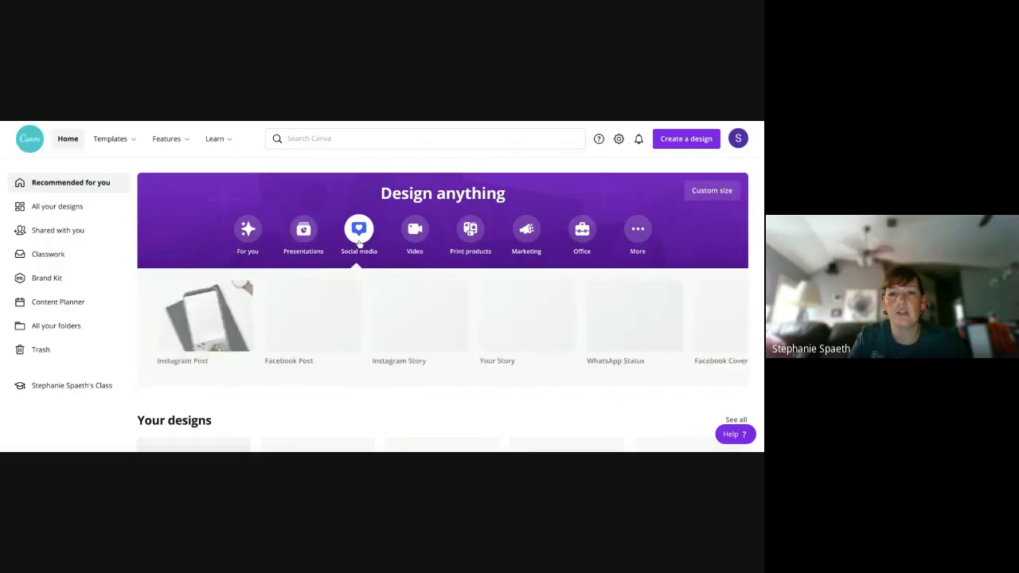
left_click(418, 237)
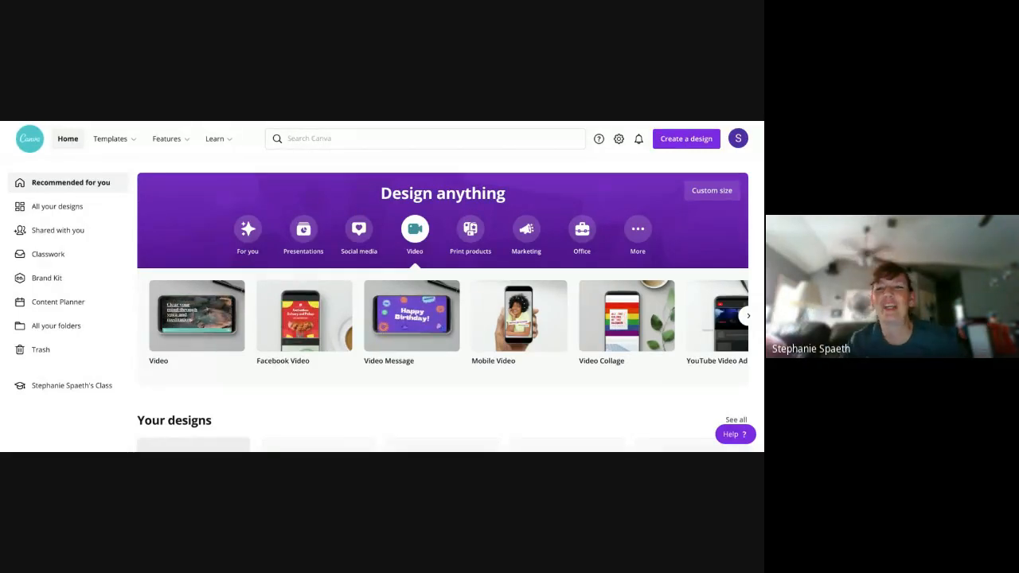
left_click(529, 235)
left_click(584, 239)
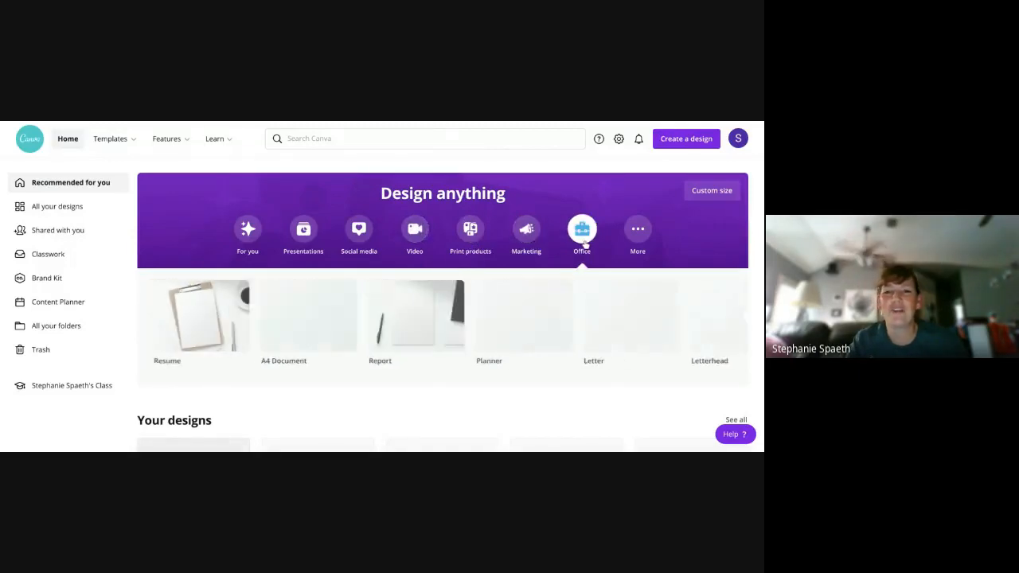
- Look through the trending education templates, from Style your LMS along to Educational Video
scroll(585, 243, "down", 6)
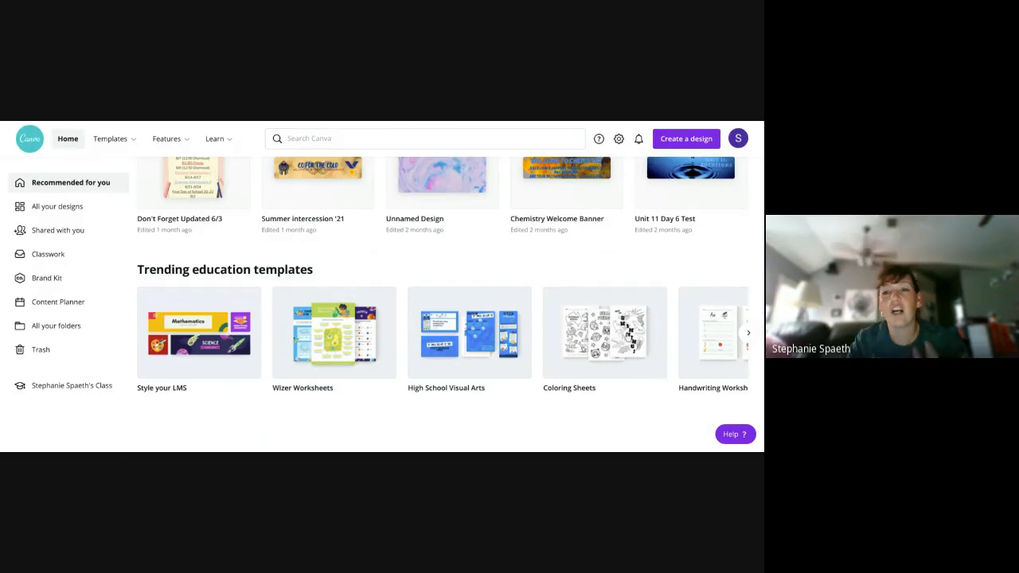
left_click(748, 334)
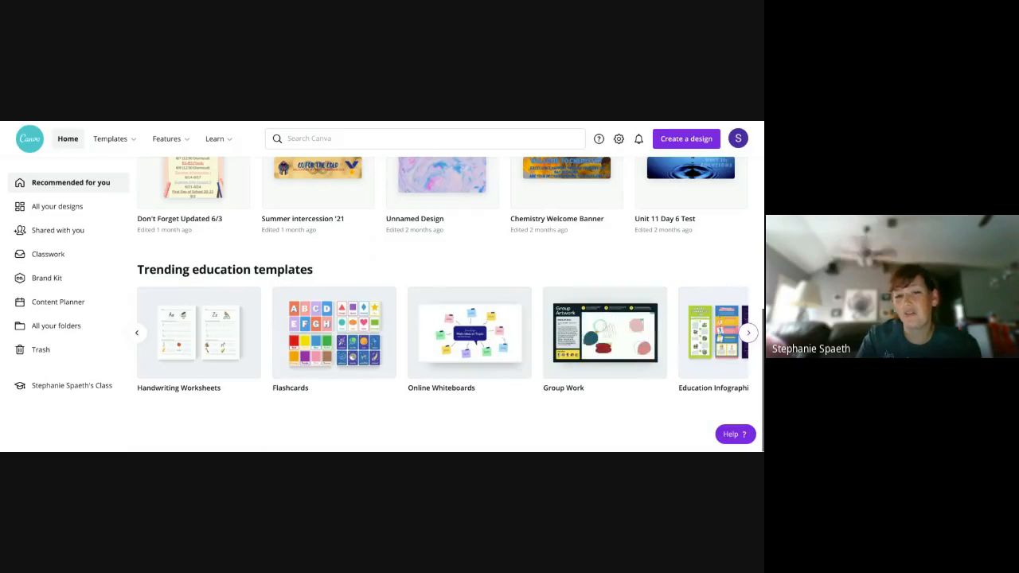
left_click(748, 333)
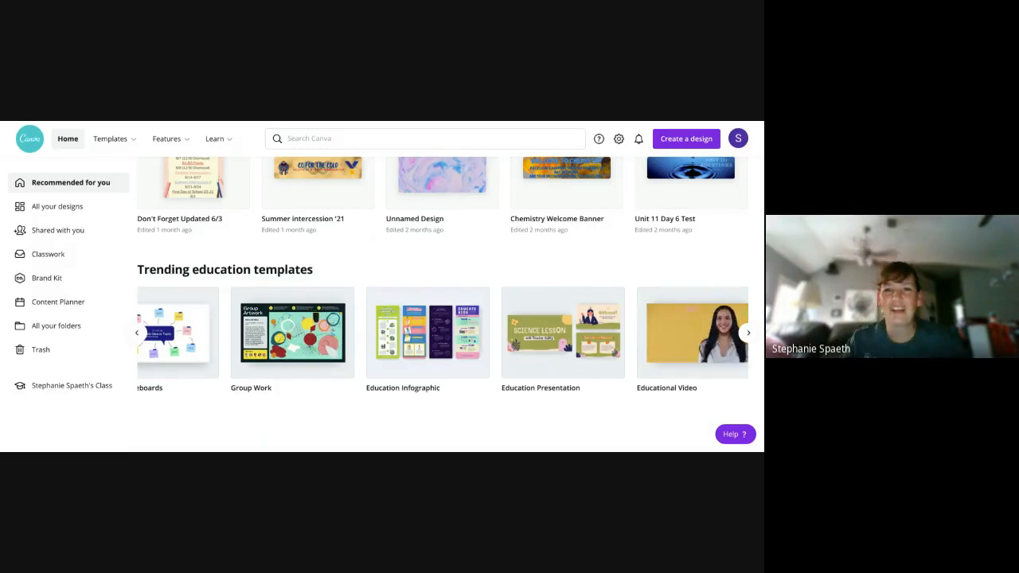
- Check the notifications and look through the account settings, including language, connected social accounts and accessibility
left_click(638, 147)
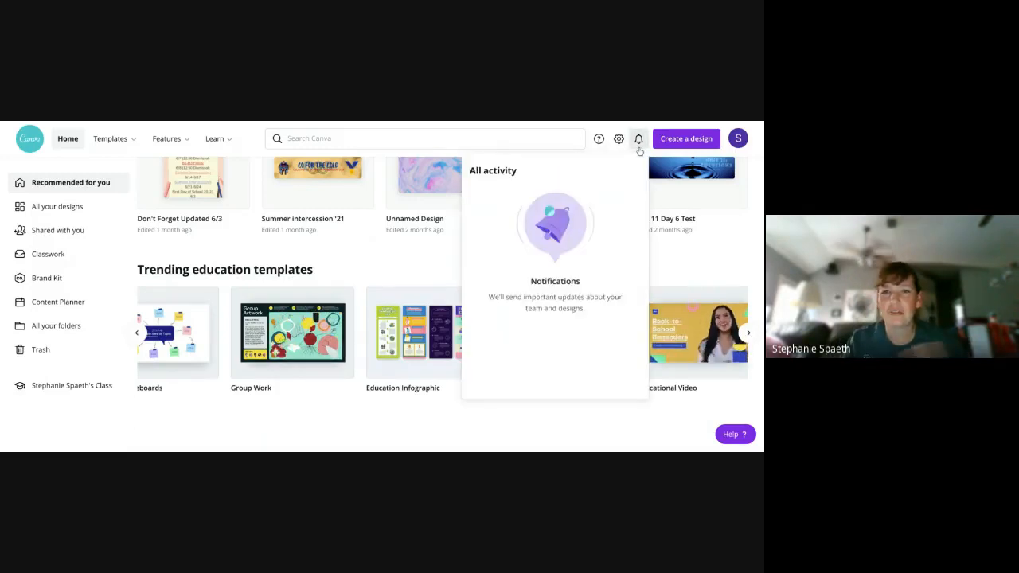
left_click(638, 143)
left_click(619, 140)
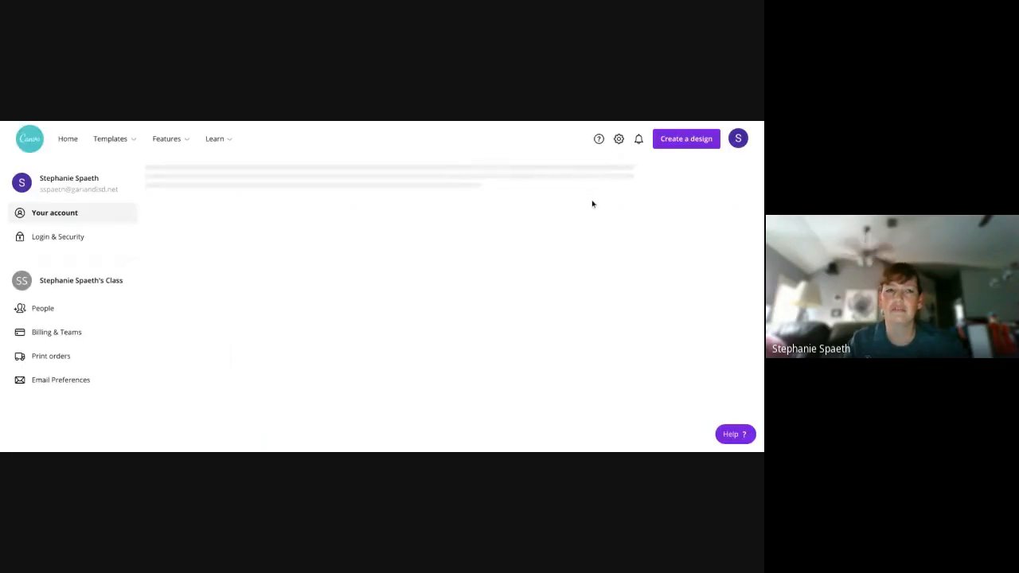
scroll(389, 224, "down", 5)
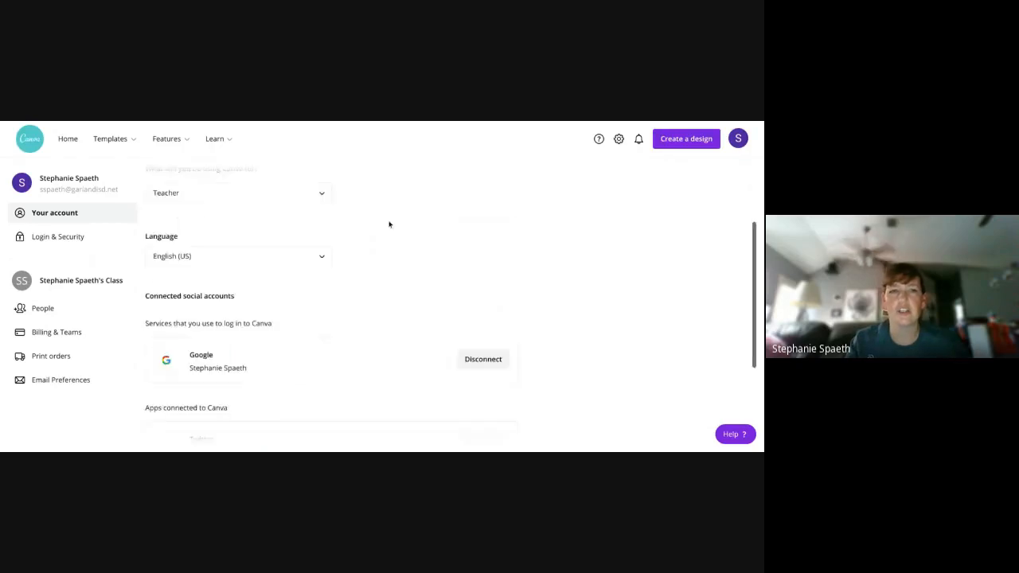
scroll(389, 224, "down", 1)
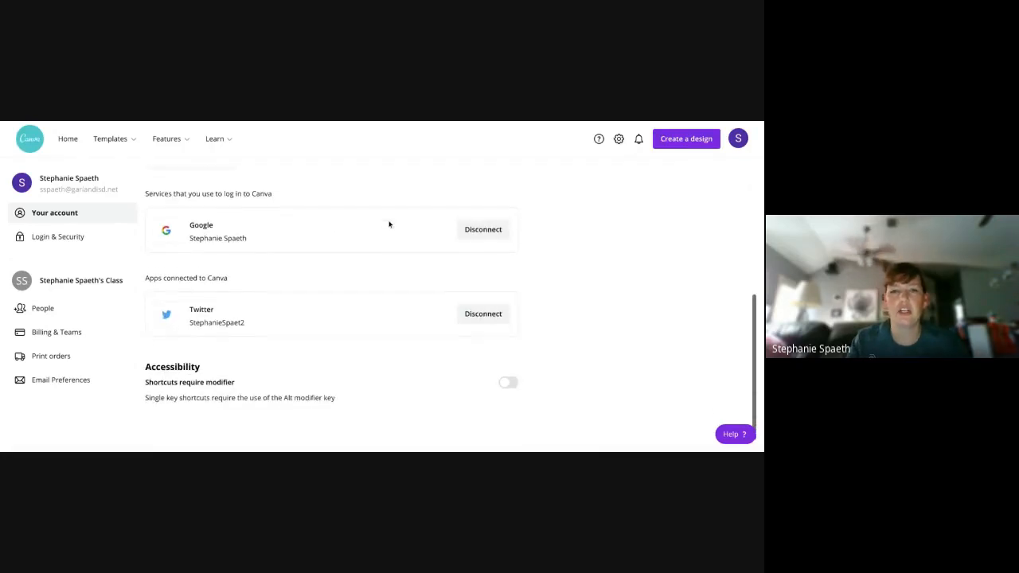
scroll(402, 319, "up", 6)
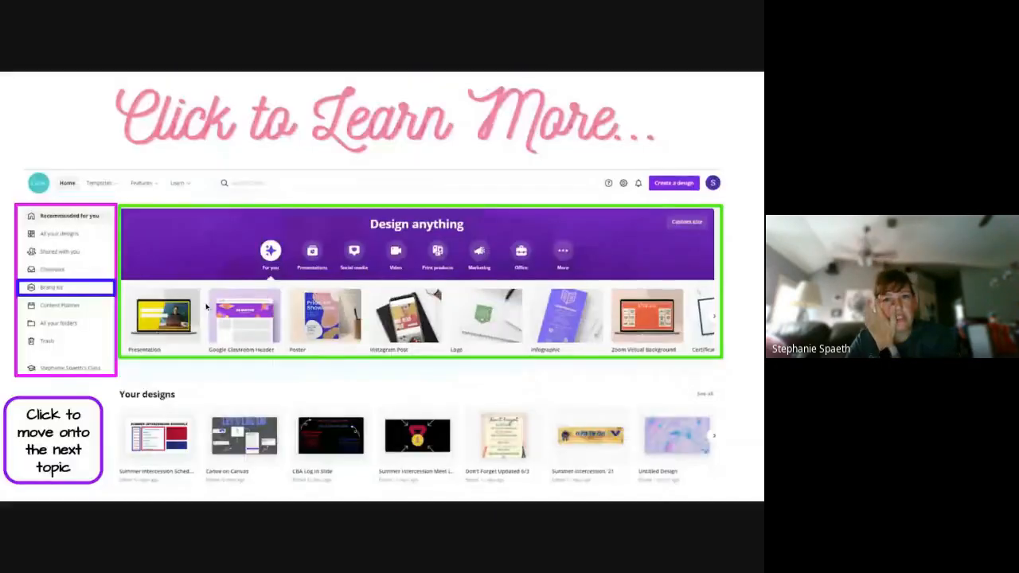
left_click(82, 294)
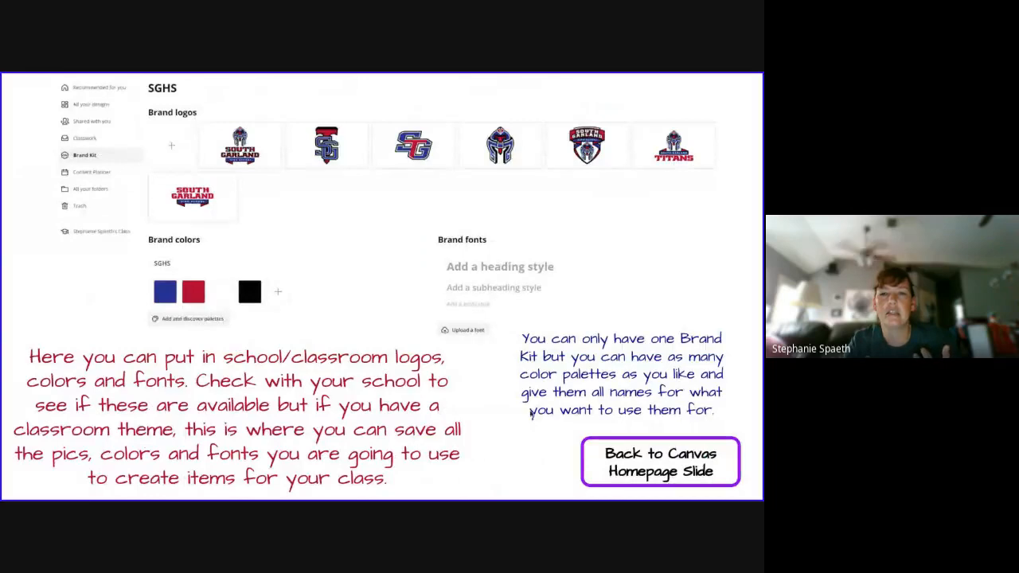
left_click(637, 470)
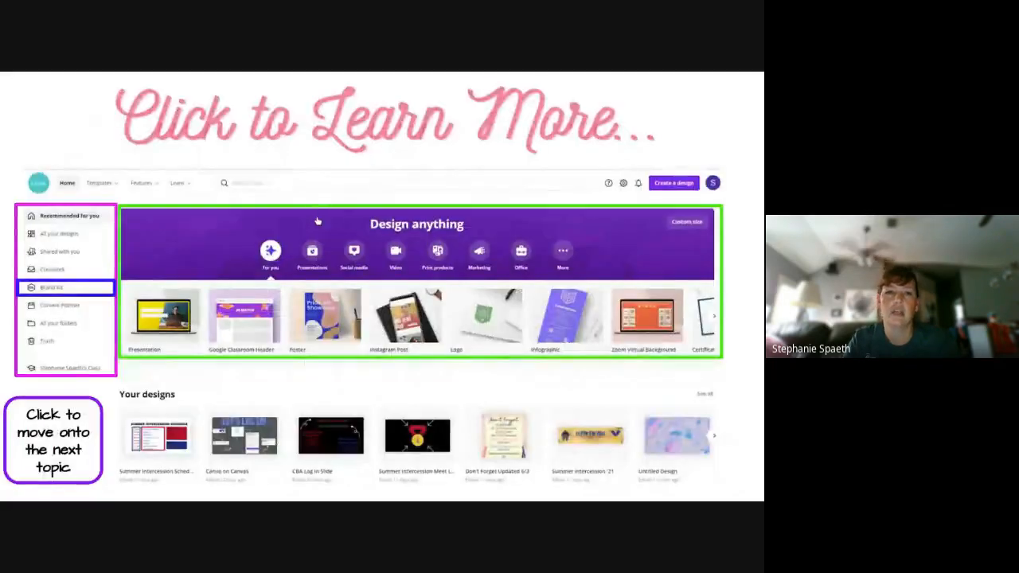
left_click(346, 215)
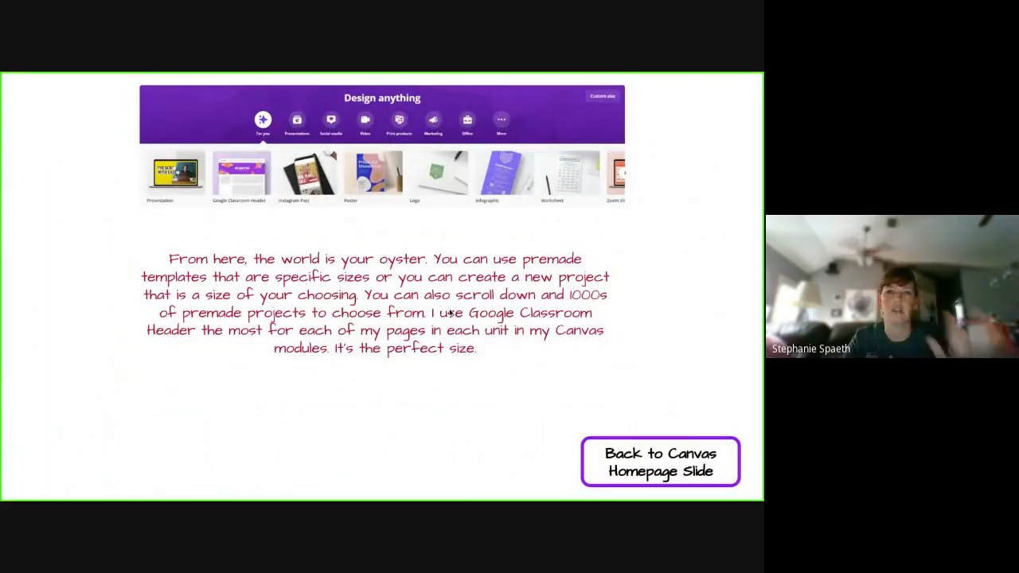
left_click(641, 484)
key("Right")
key("Right")
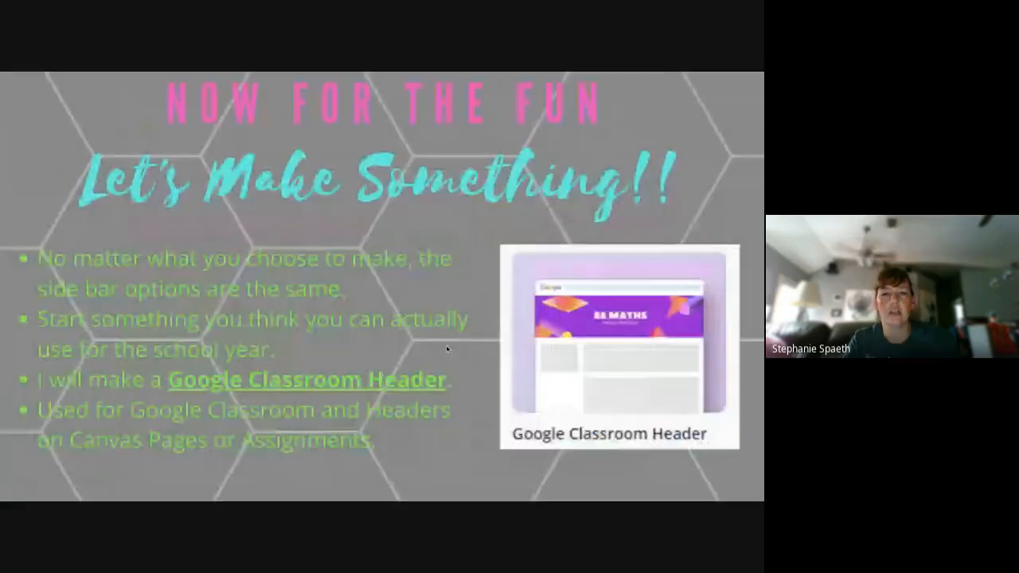
key("Left")
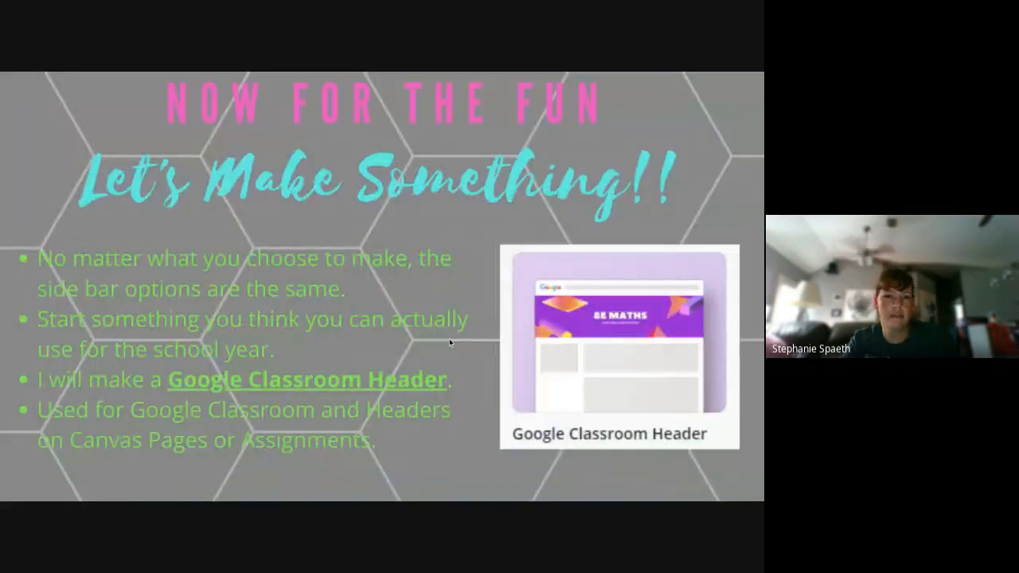
key("Right")
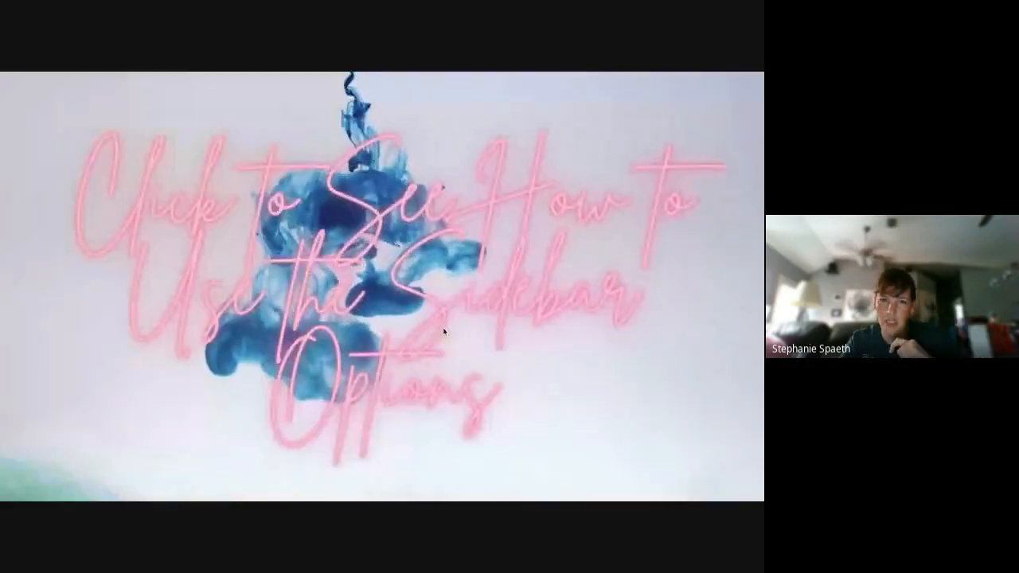
left_click(425, 310)
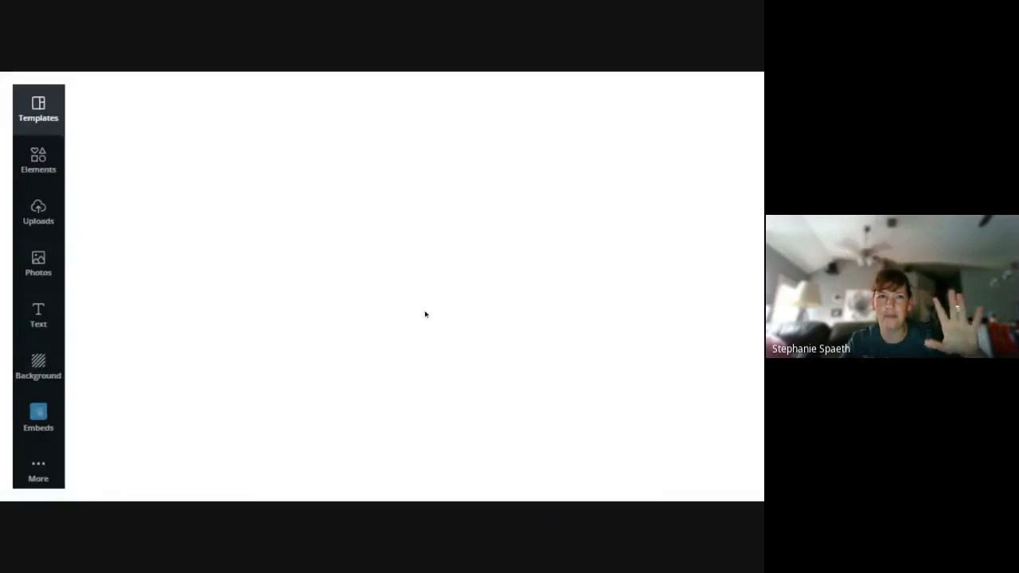